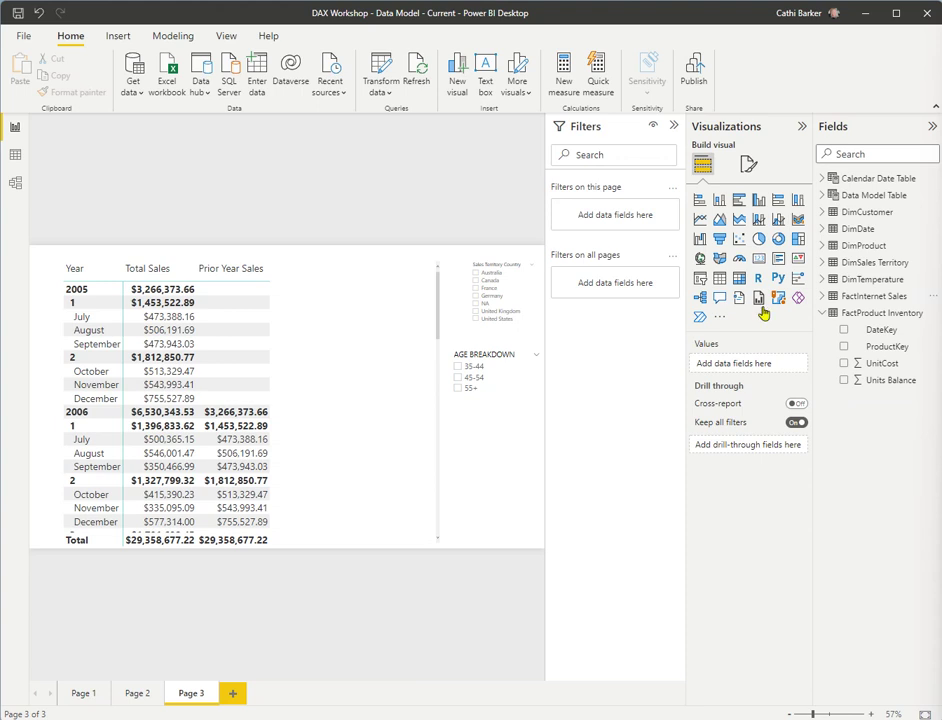
Examine the FactProduct Inventory table's rows in the data view, including its DateKey, UnitCost and Units Balance columns
left_click(872, 316)
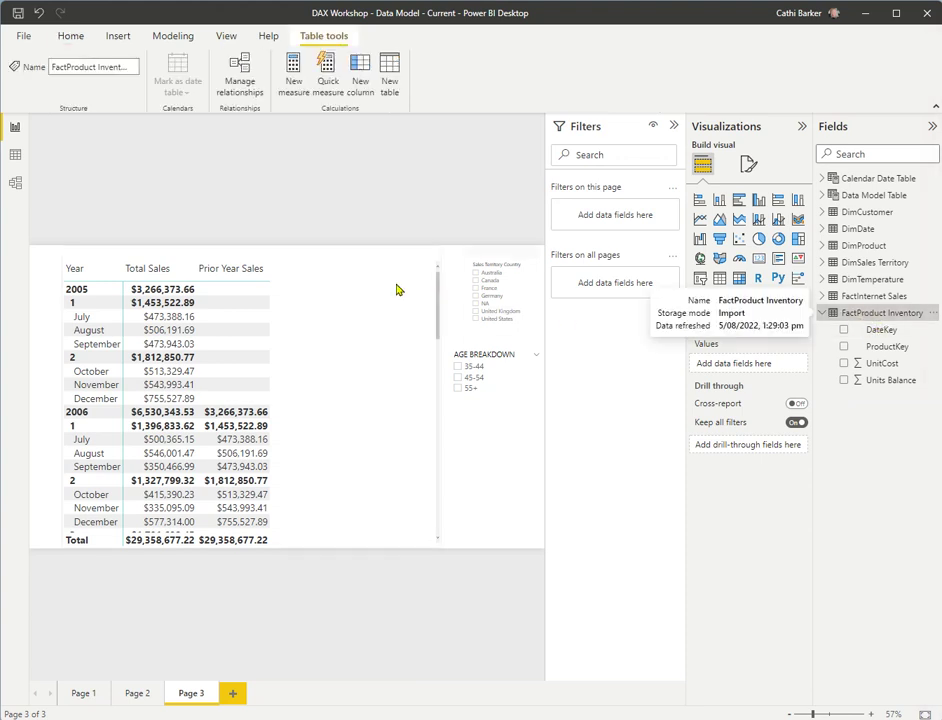
left_click(15, 158)
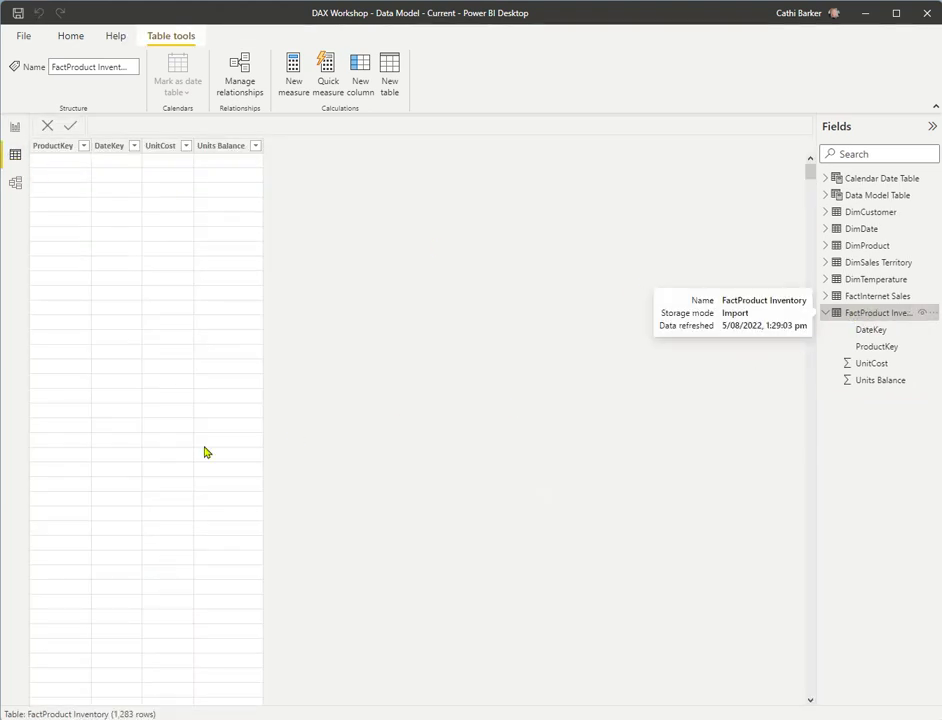
scroll(155, 458, "down", 20)
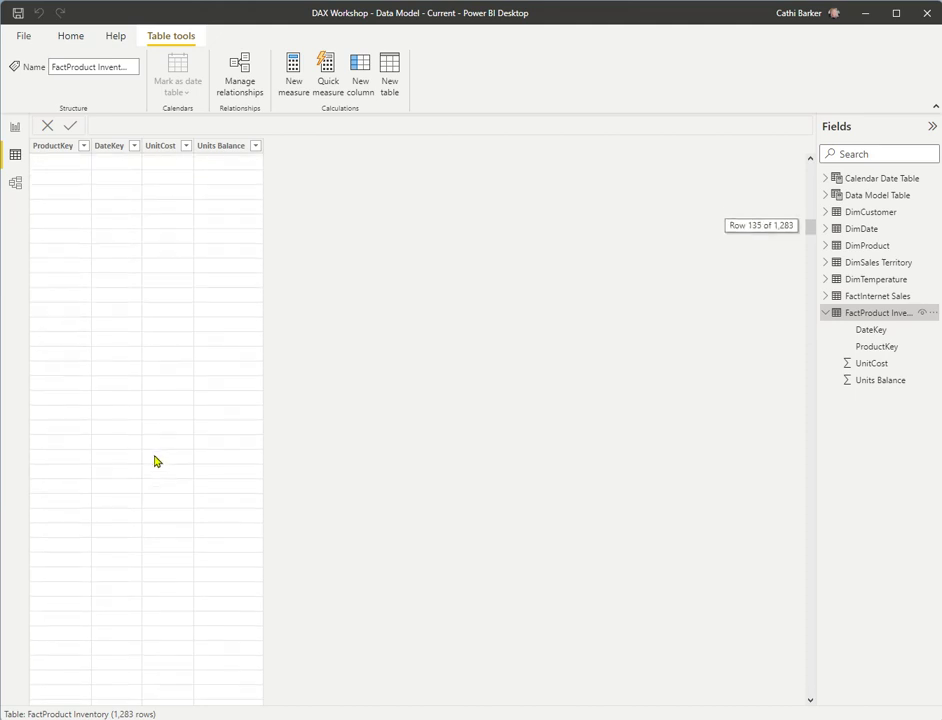
scroll(157, 461, "down", 20)
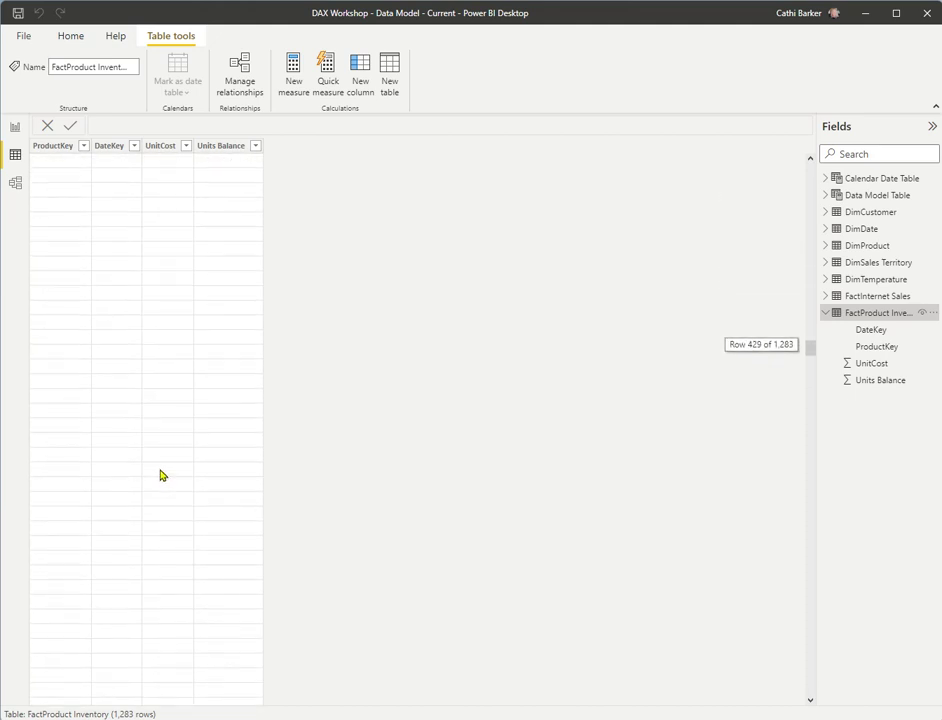
scroll(156, 474, "up", 10)
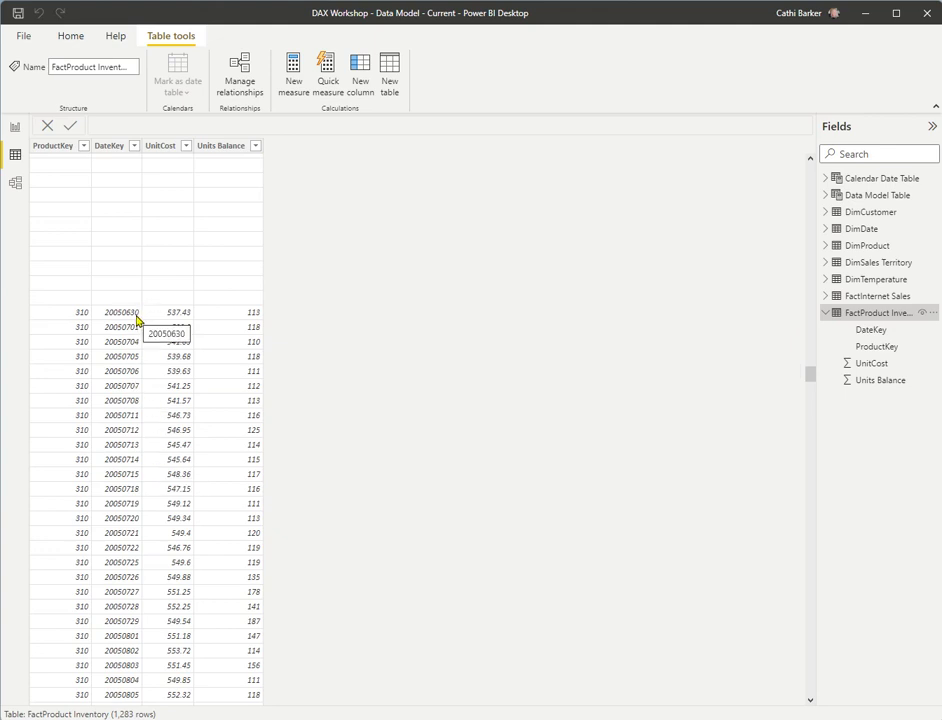
scroll(150, 473, "down", 9)
scroll(148, 473, "down", 20)
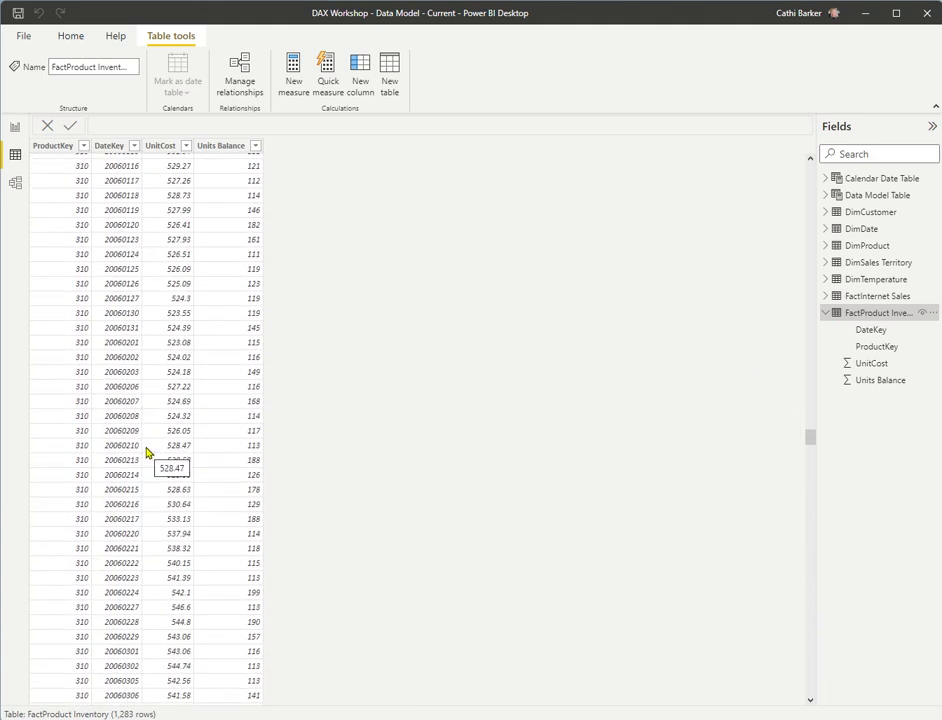
Duplicate report Page 3 and rename the copy as Page 4
left_click(15, 130)
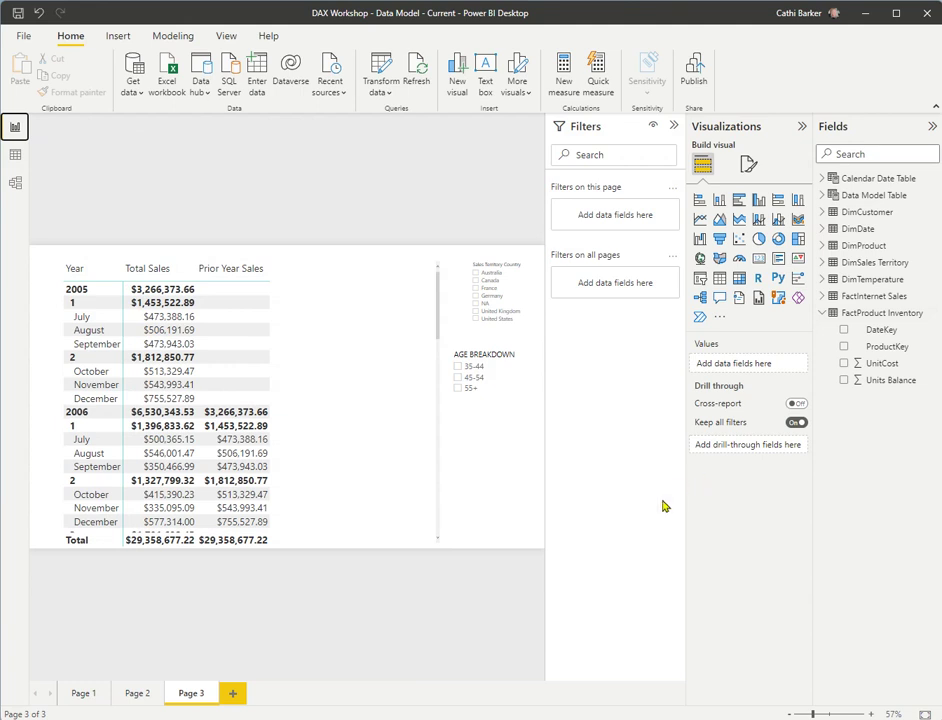
right_click(190, 696)
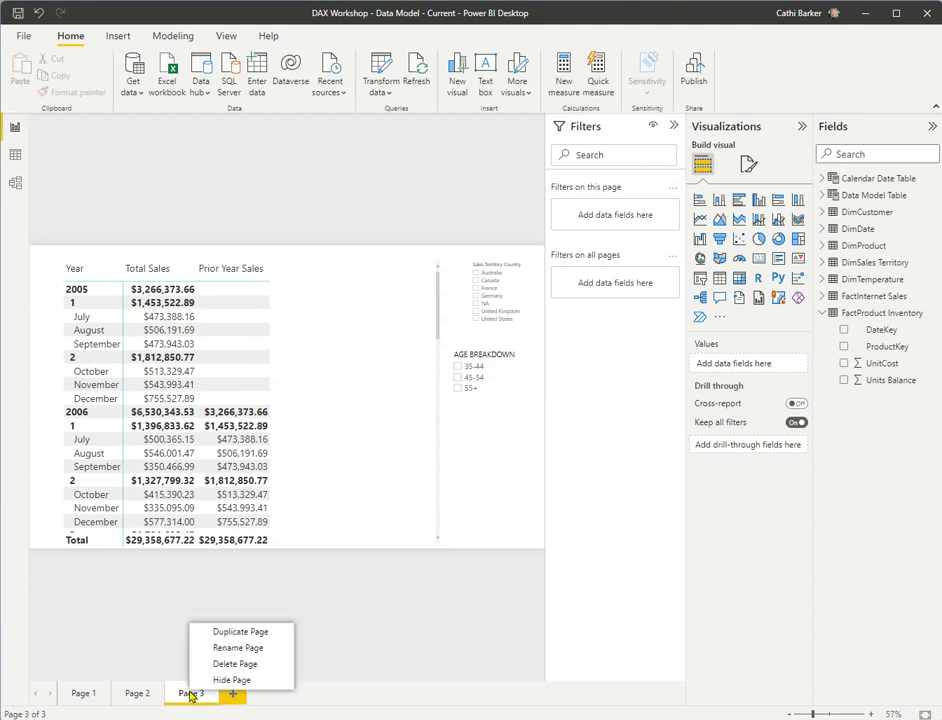
left_click(218, 630)
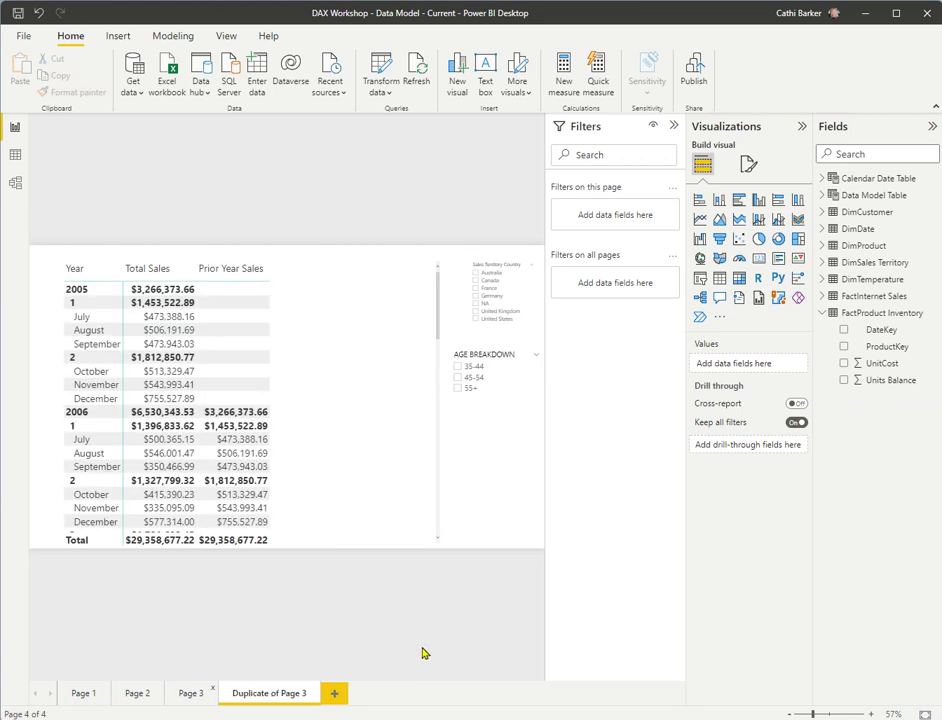
double_click(282, 693)
type("Page 4")
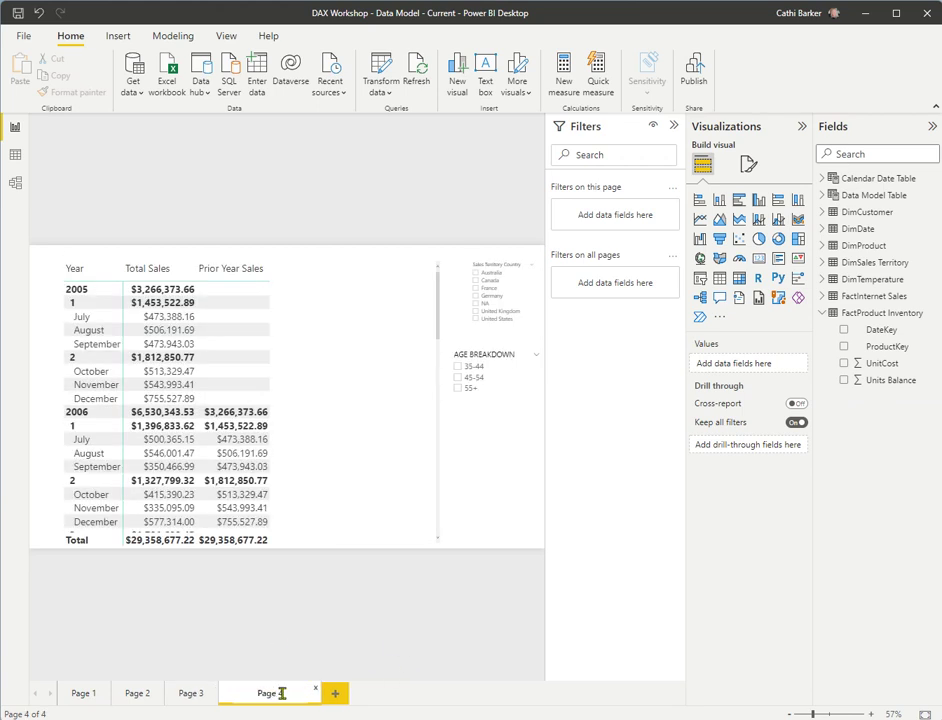
key("Return")
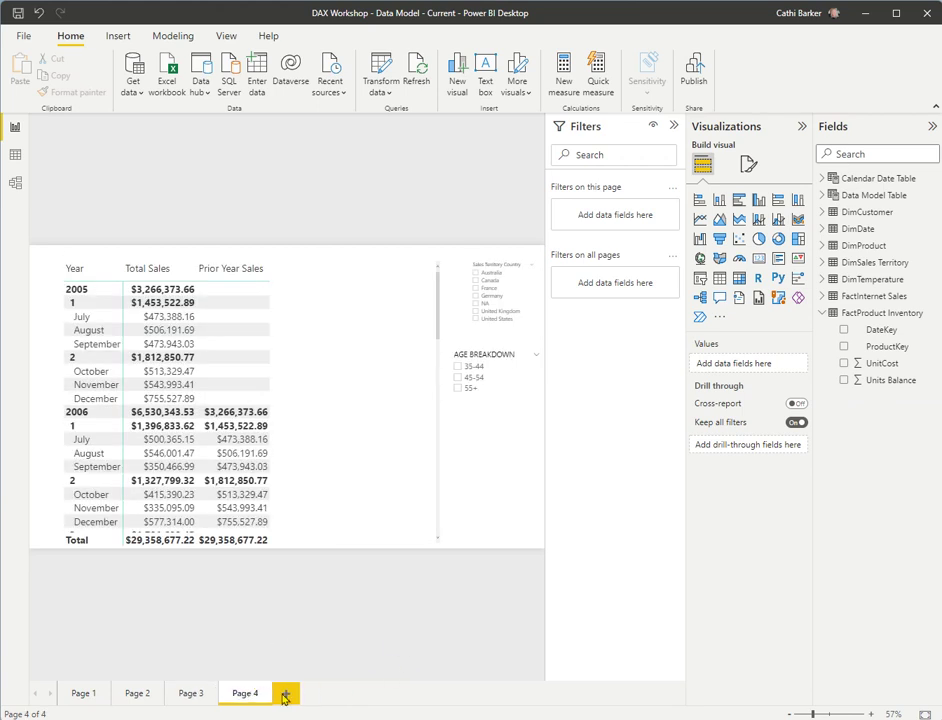
Remove Prior Year Sales, Fiscal Quarter and Total Sales from the matrix on Page 4
left_click(301, 372)
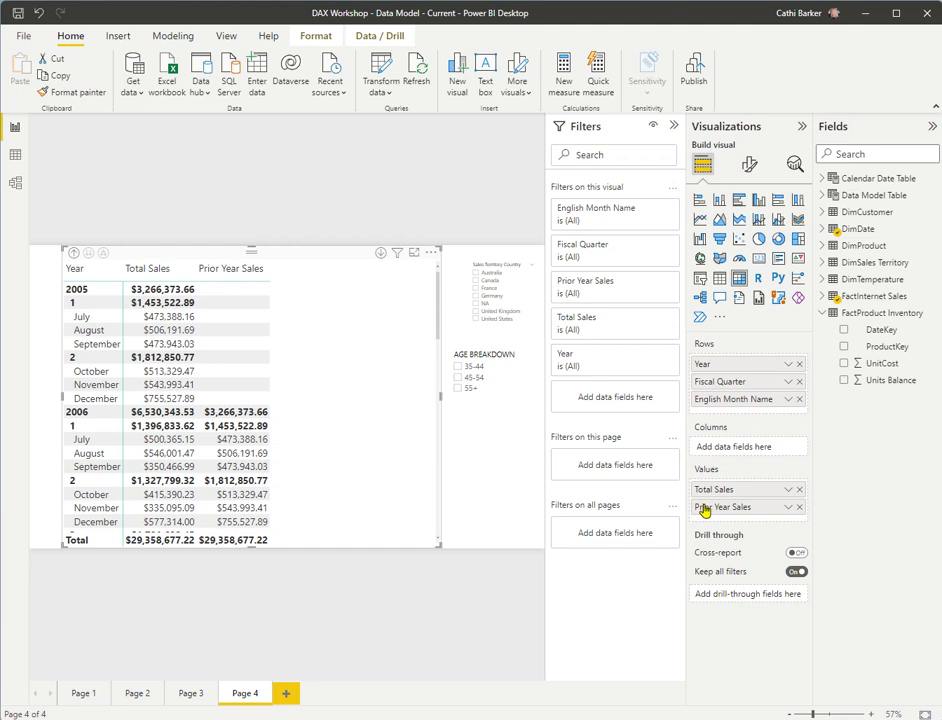
left_click_drag(772, 507, 801, 572)
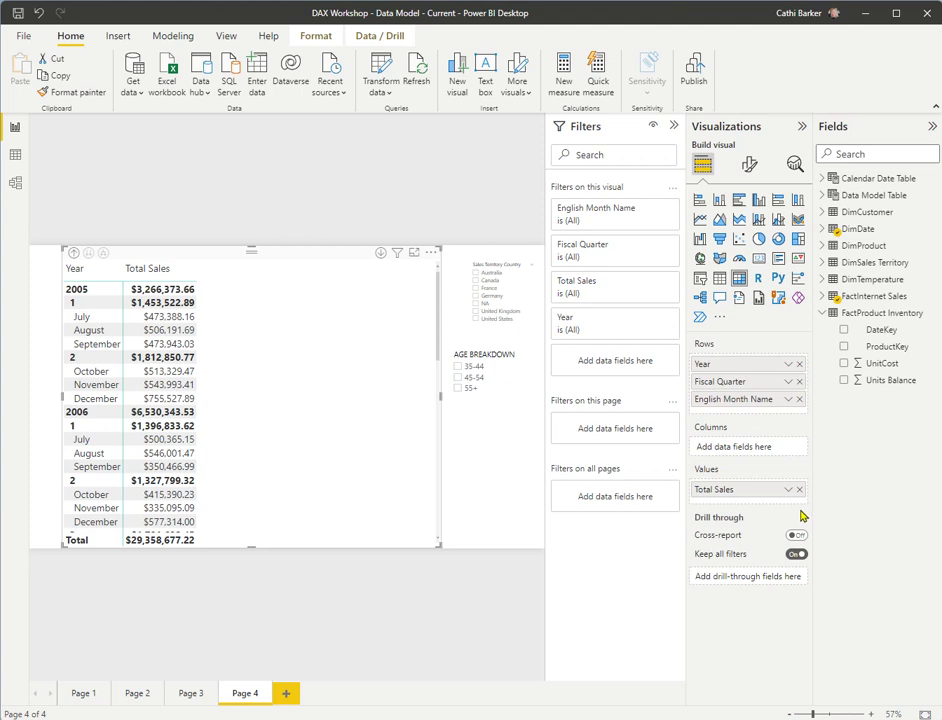
left_click(799, 382)
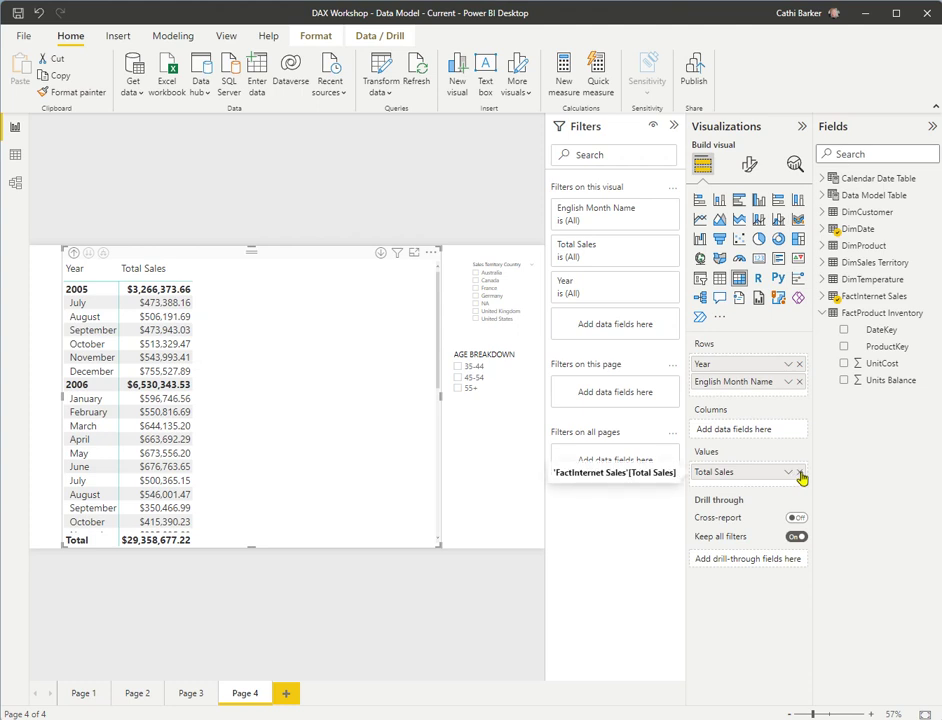
left_click(799, 472)
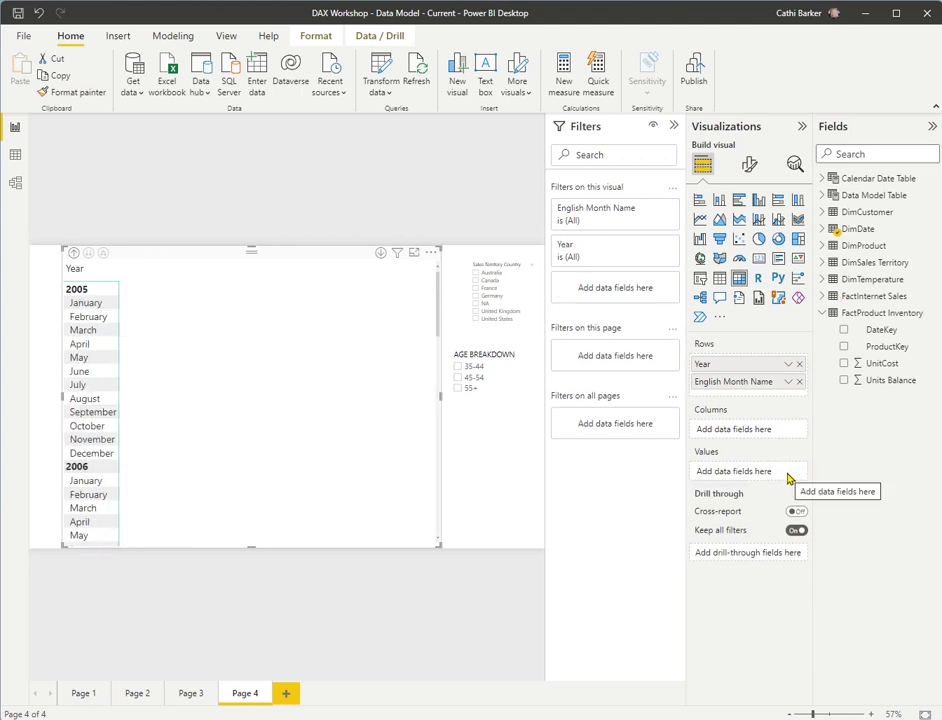
Create the FactProduct Inventory measure Product Inventory = SUM('FactProduct Inventory'[Units Balance]) and add it to the matrix values
right_click(886, 318)
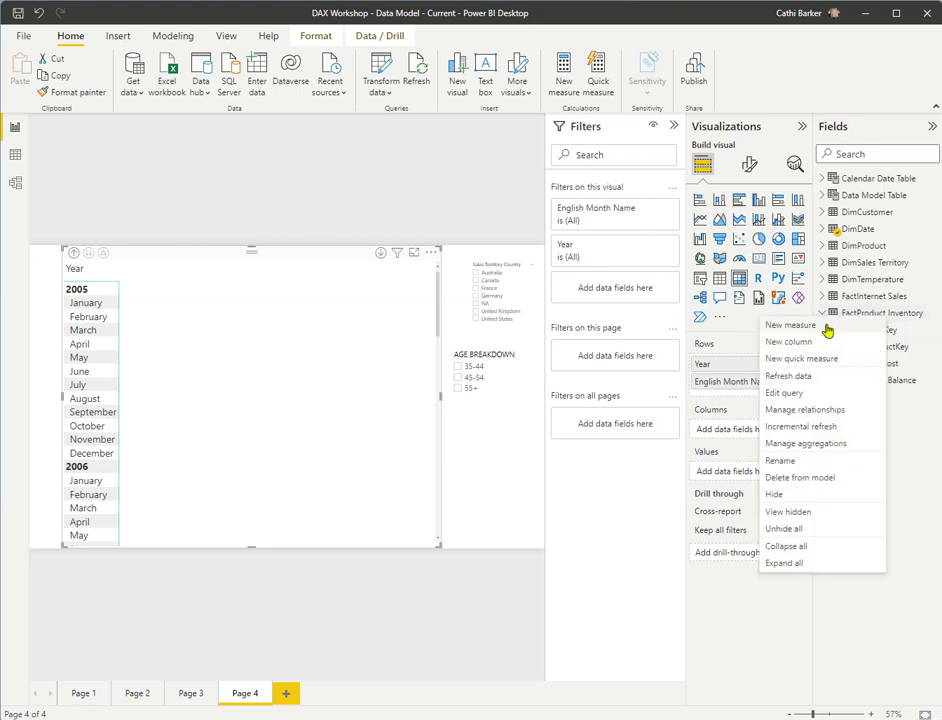
key("Escape")
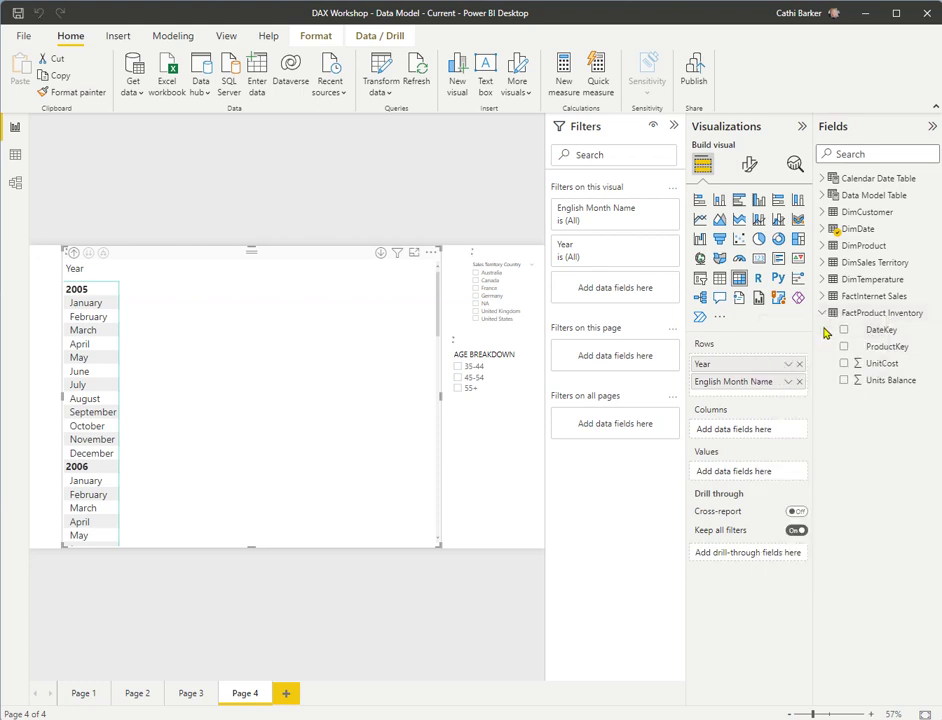
type("Product Inventory")
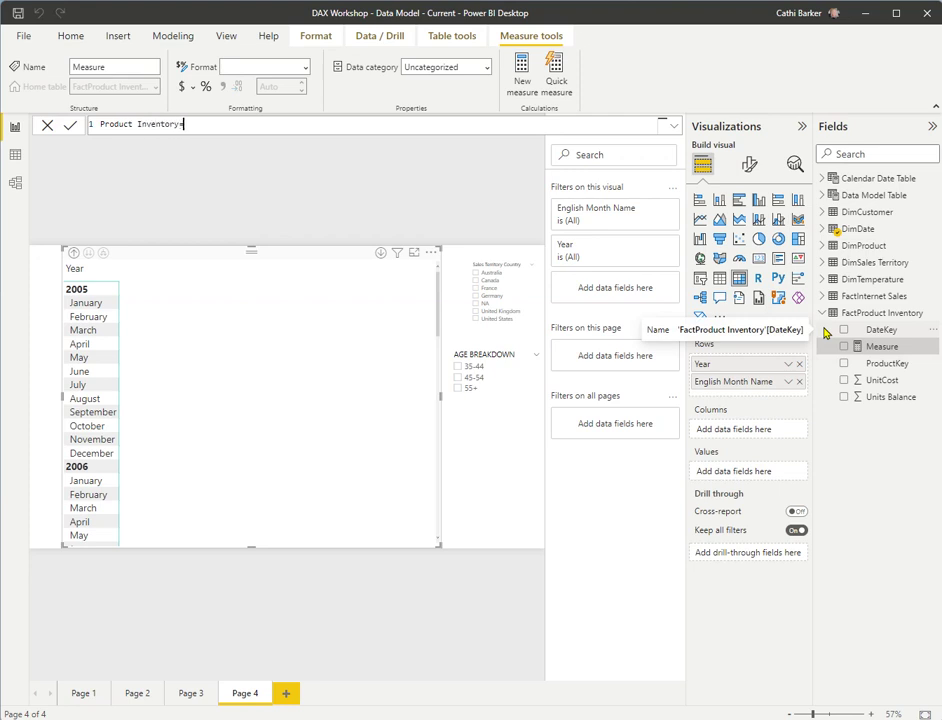
type("=sum")
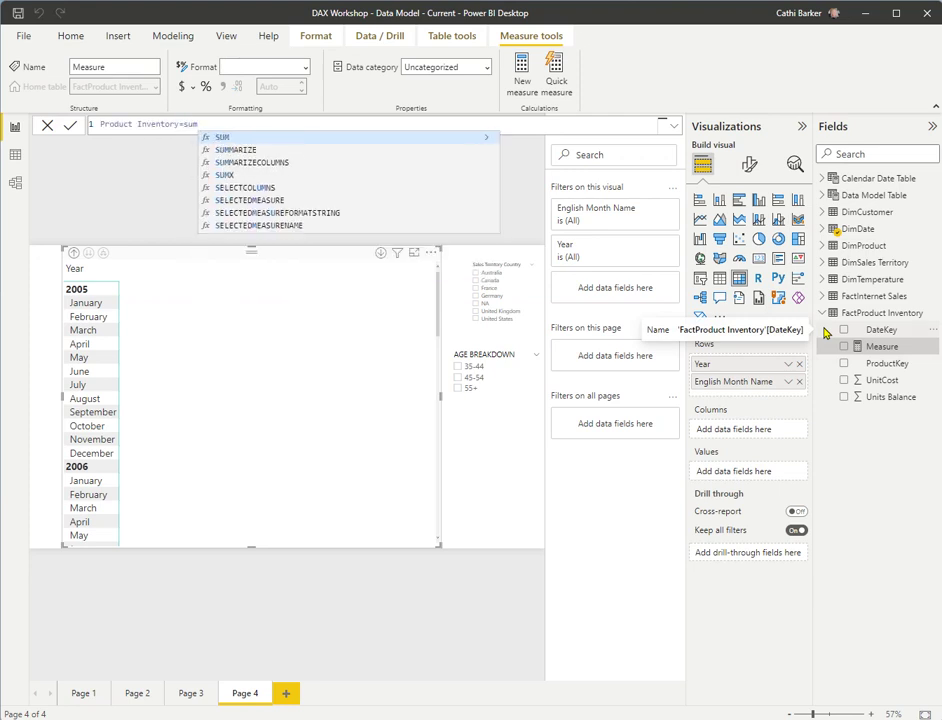
key("Tab")
type("units")
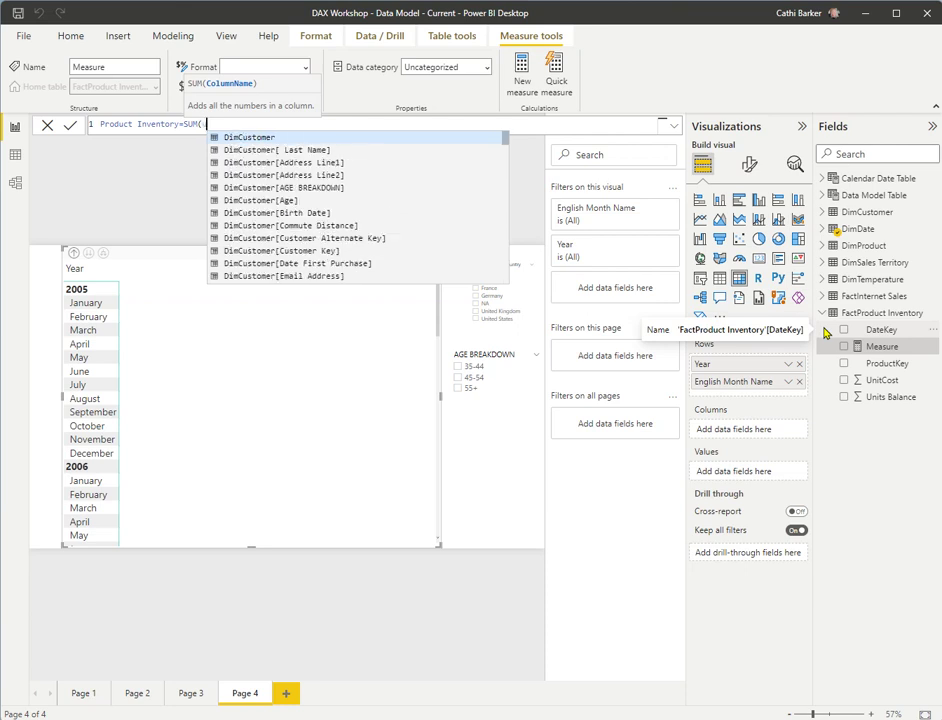
type(" ba")
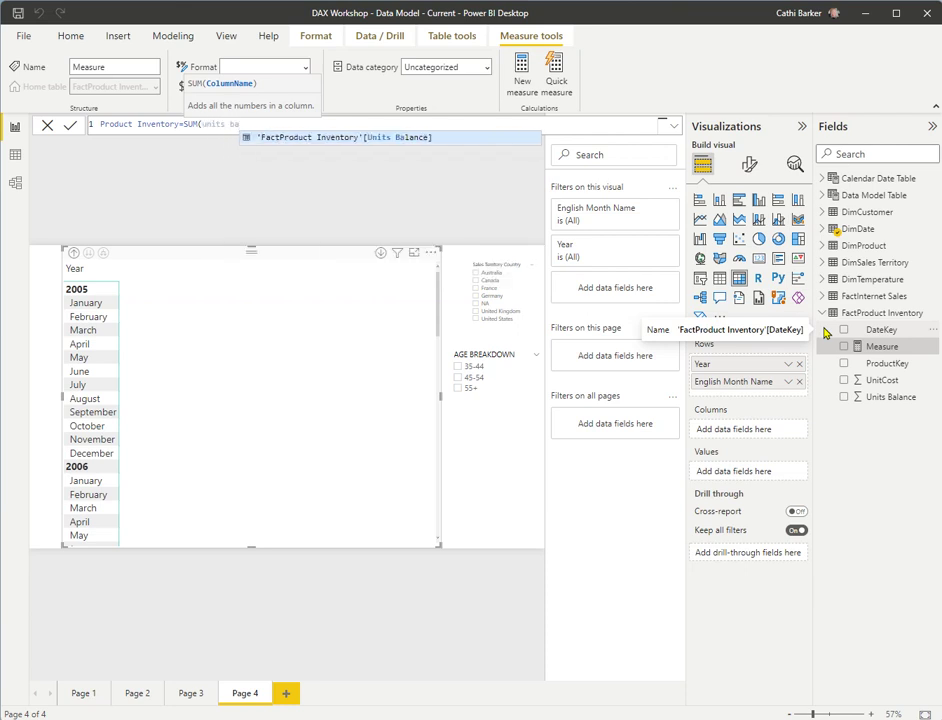
key("Tab")
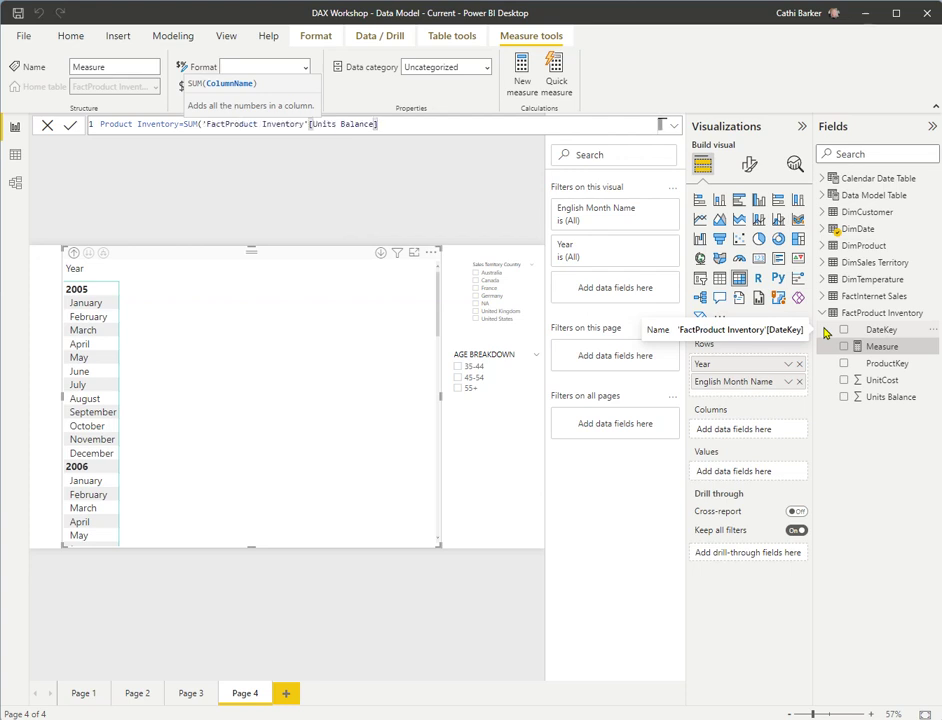
type(")")
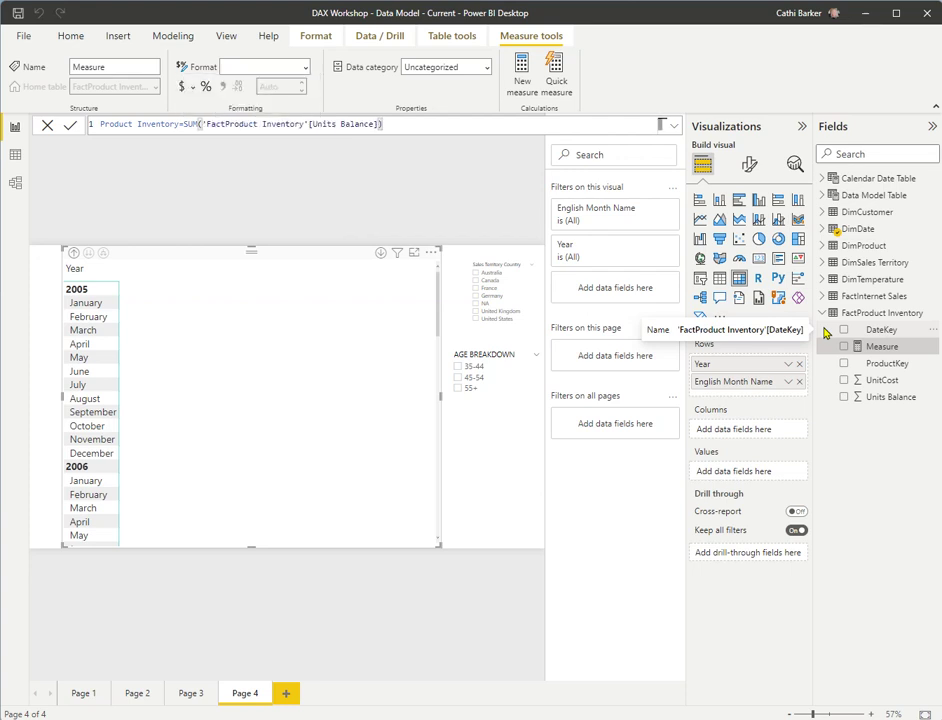
key("Return")
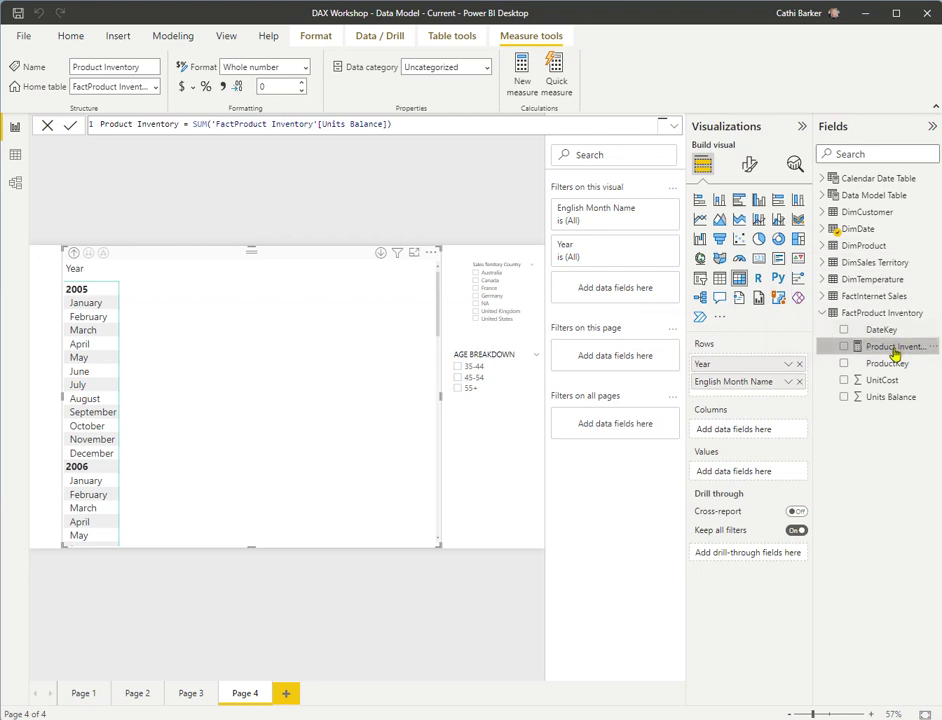
left_click_drag(895, 355, 279, 357)
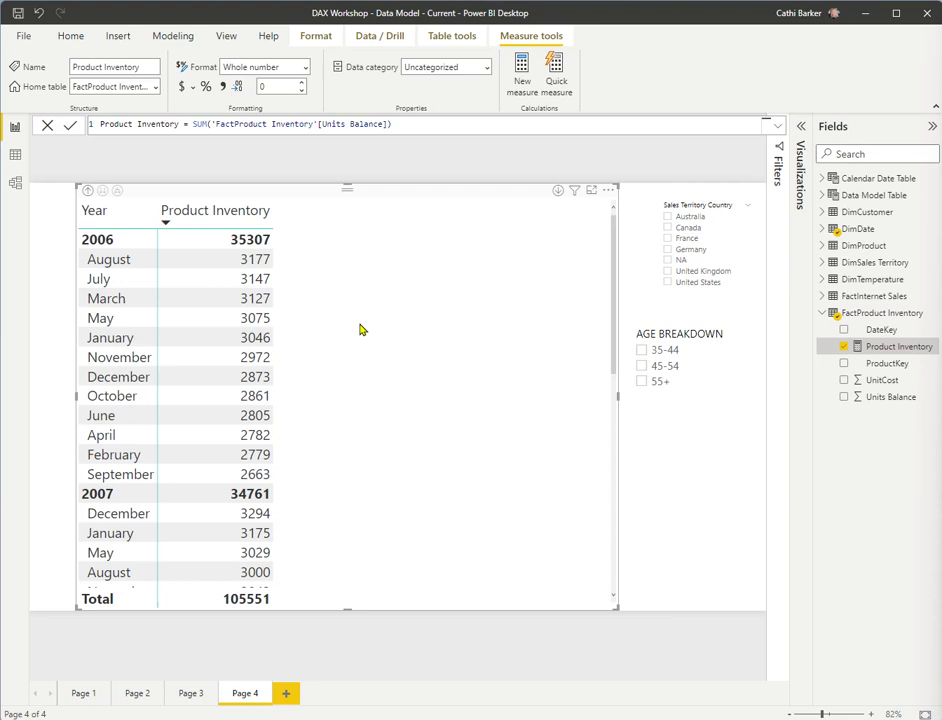
Start a FactProduct Inventory measure named Closing Balance (Last Date) with CALCULATE over [Product Inventory]
right_click(848, 312)
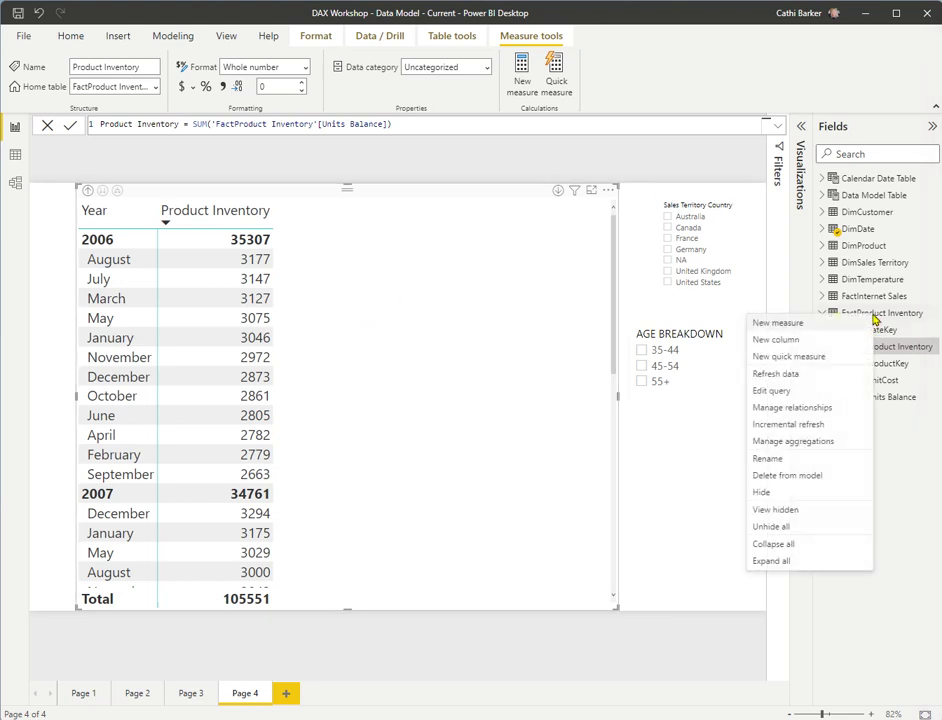
left_click(834, 332)
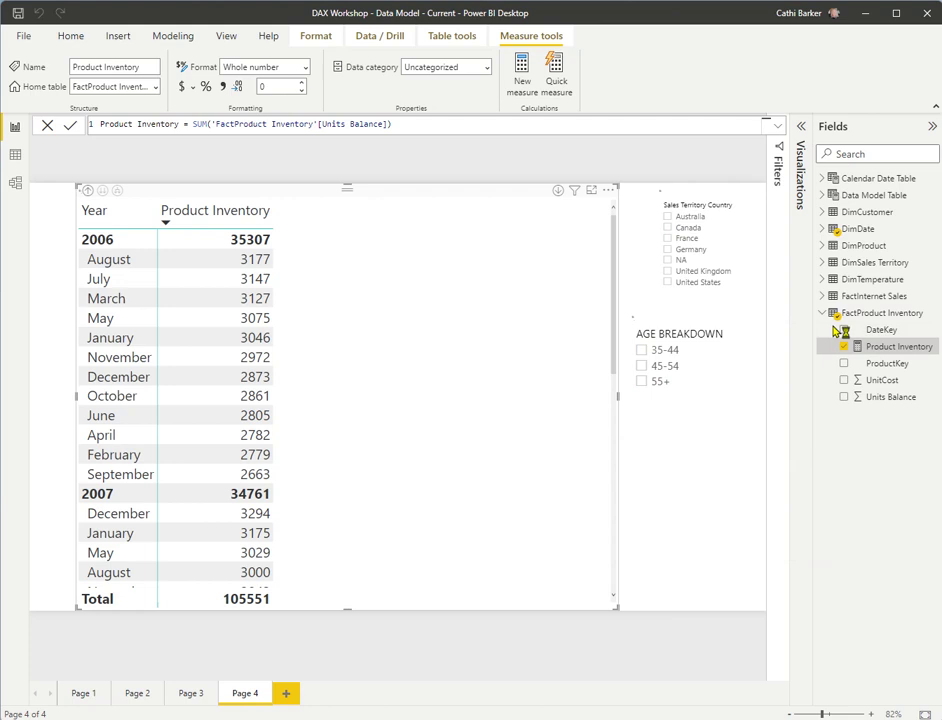
type("Clos")
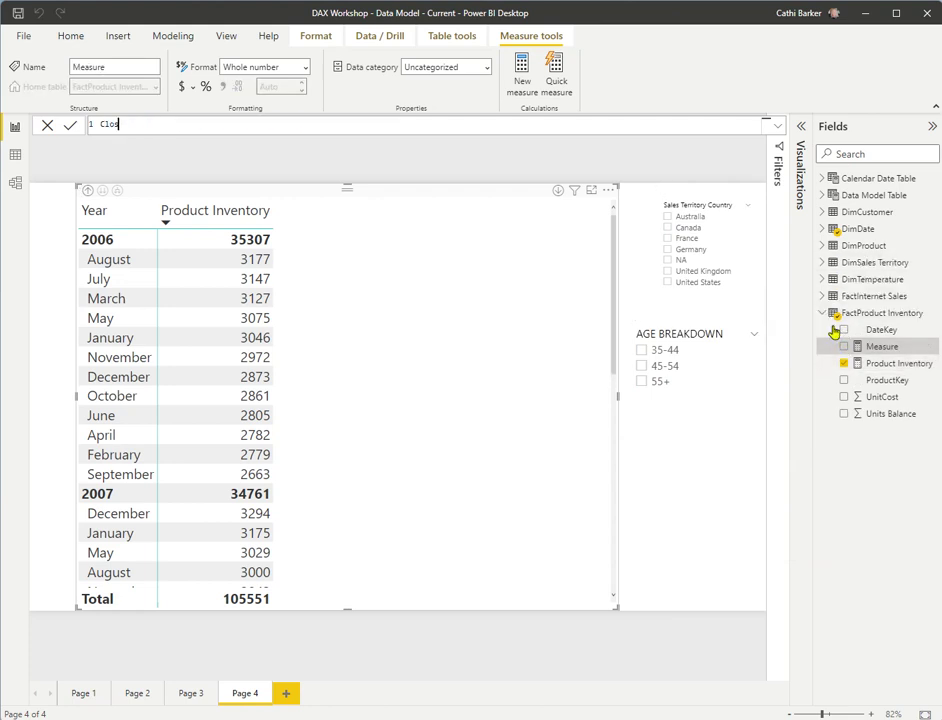
type("ing Balance (Last Date)=")
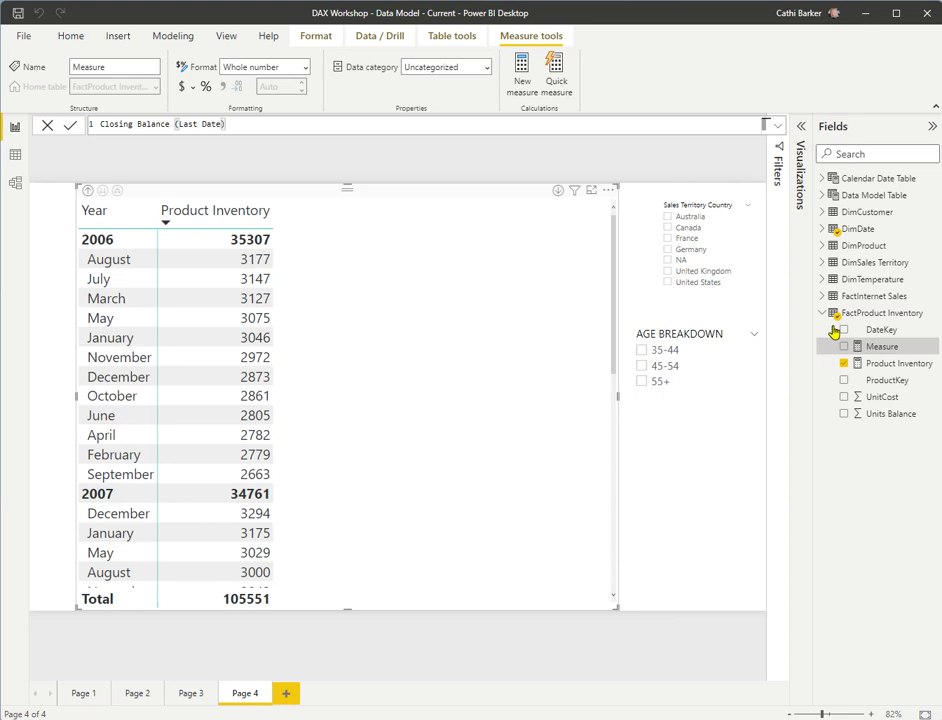
type("CALCULATE(")
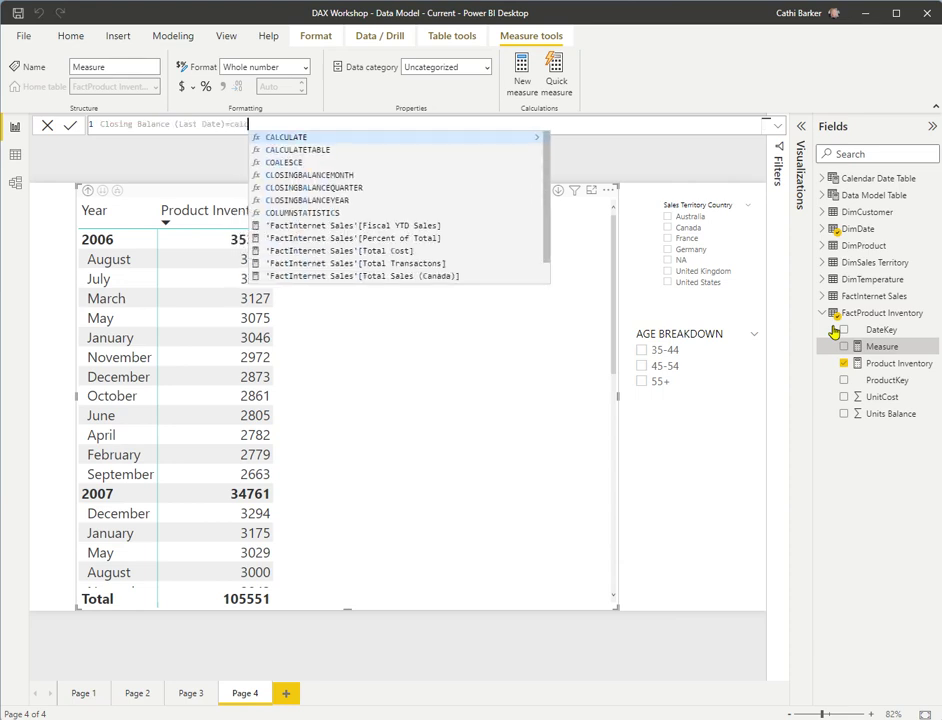
type("pr")
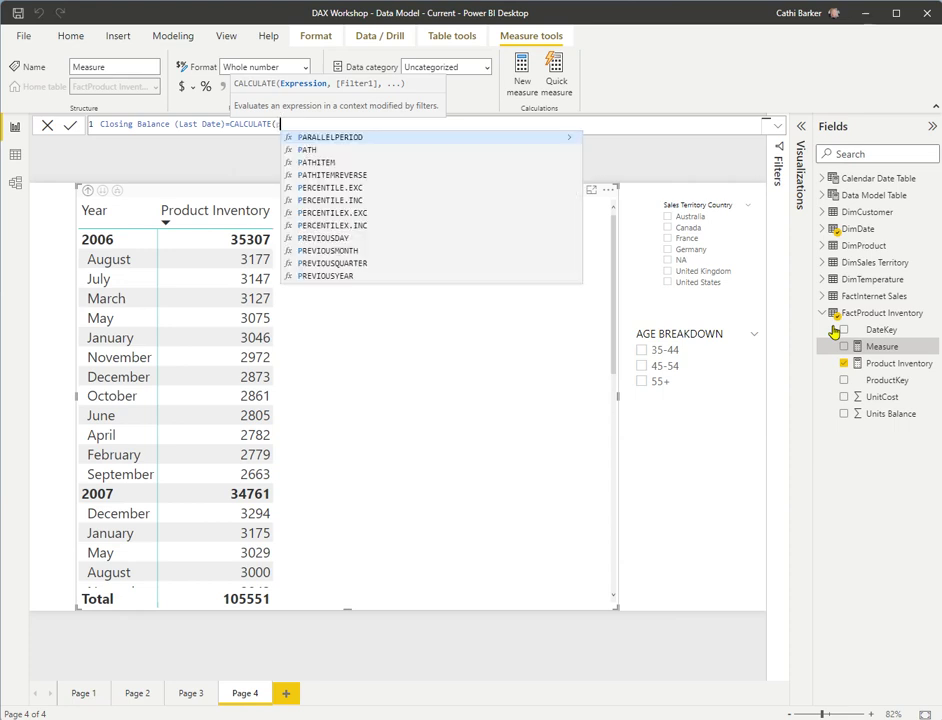
key("BackSpace")
key("BackSpace")
type("[")
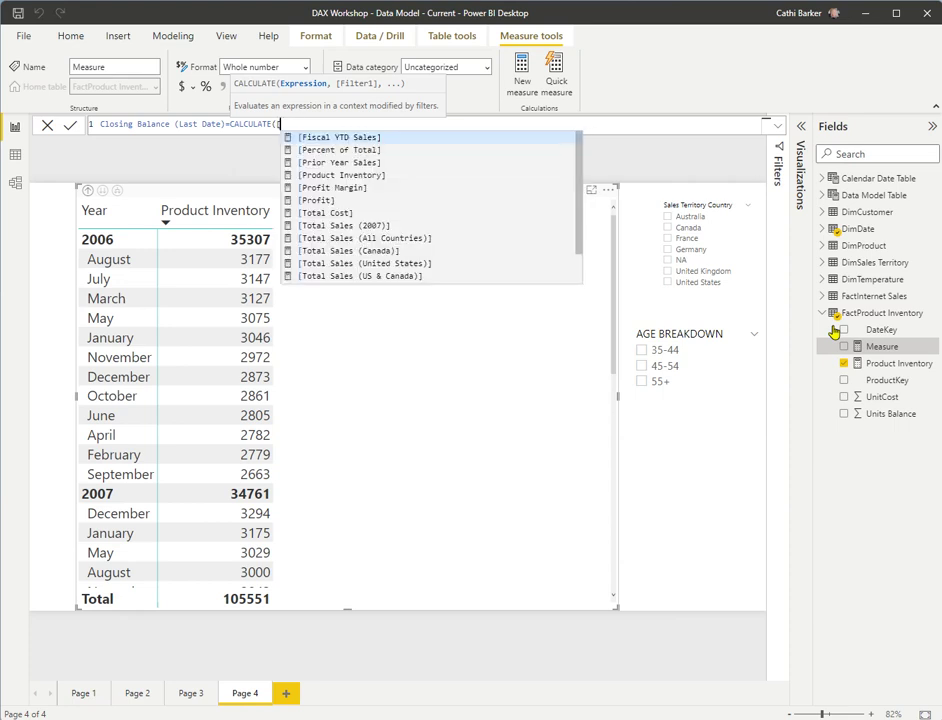
key("Down")
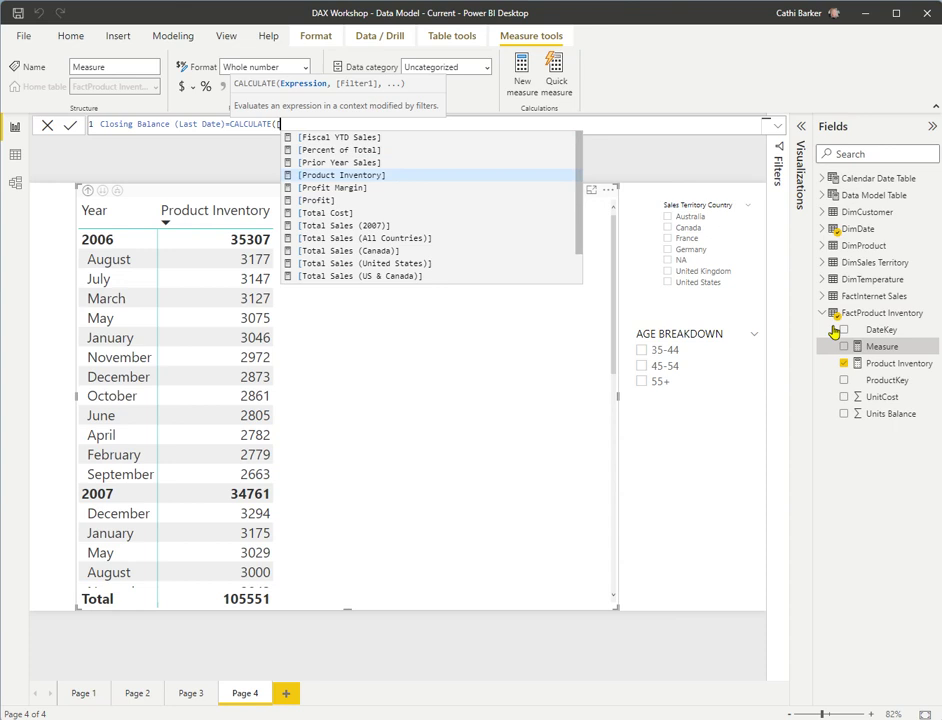
key("Tab")
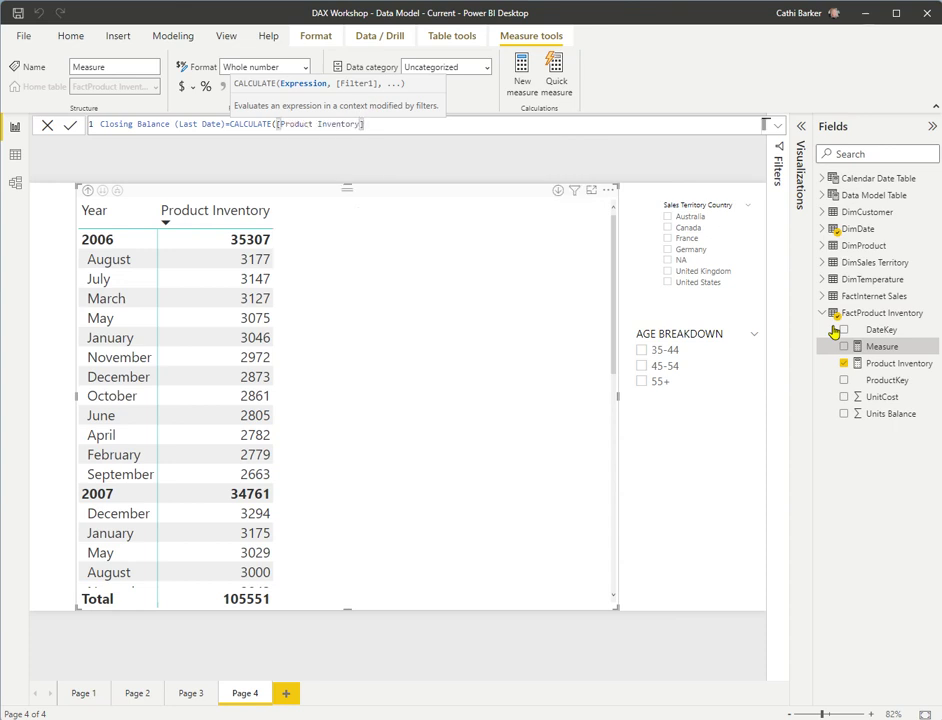
Complete the Closing Balance (Last Date) formula with the filter LASTDATE(DimDate[Date]) and add the measure to the matrix
type(",last")
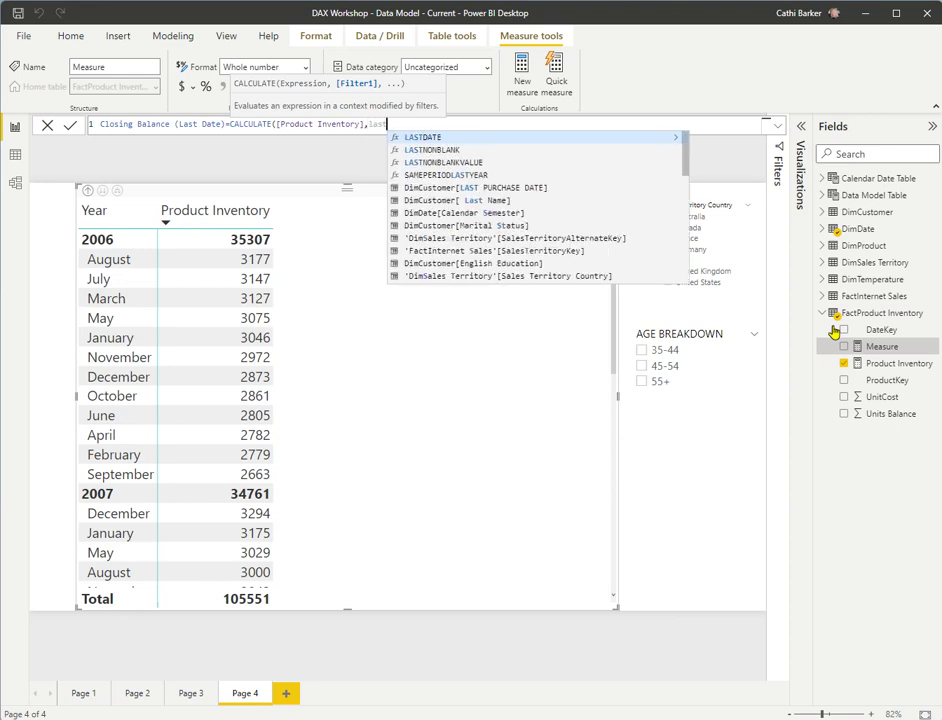
key("Tab")
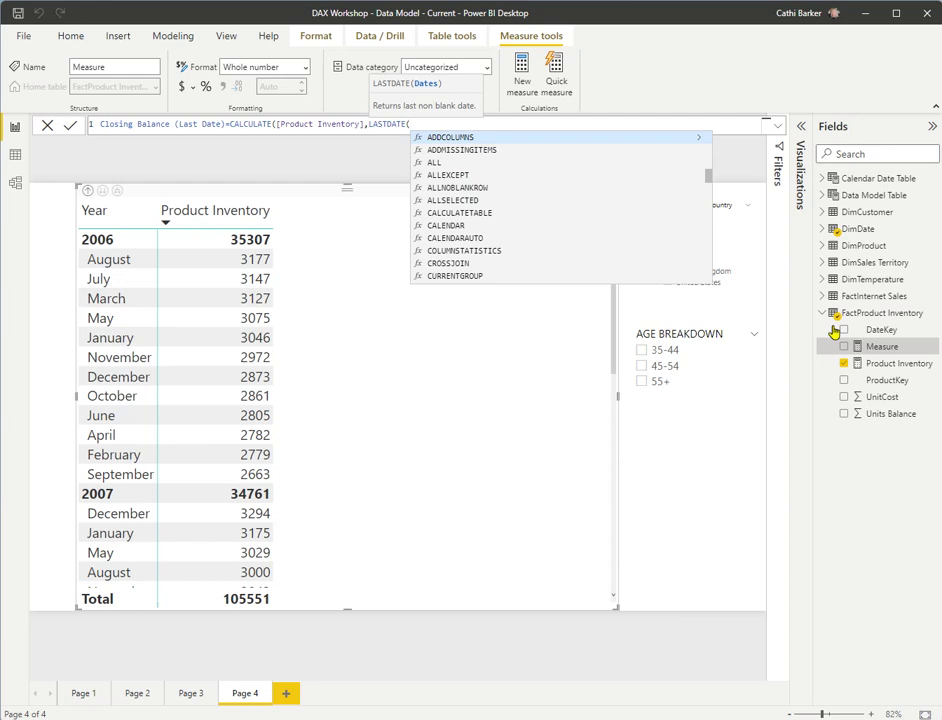
type("di")
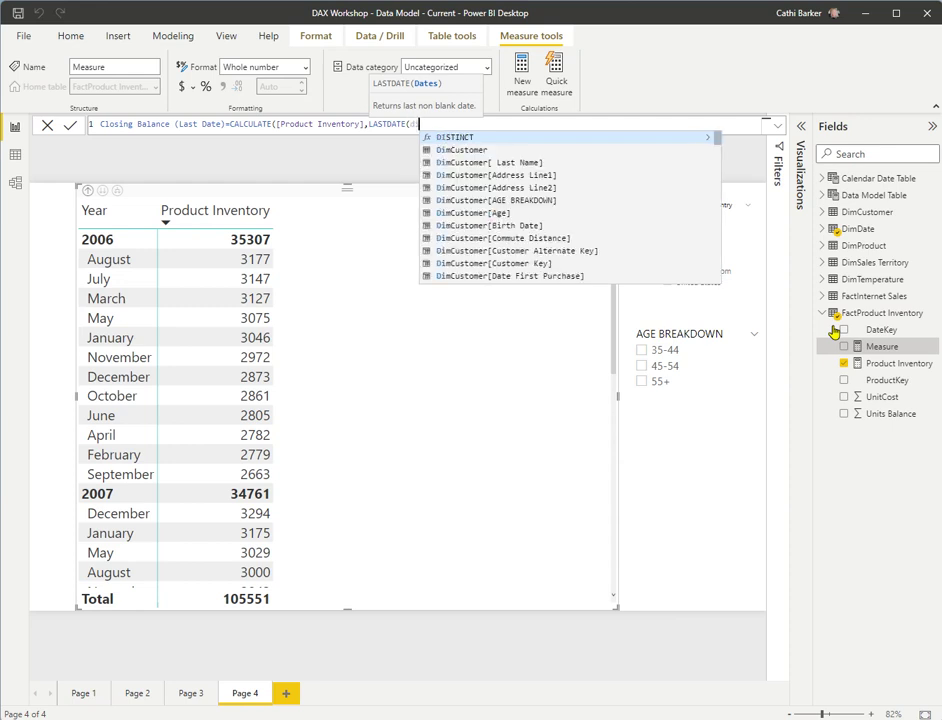
type("mdate[")
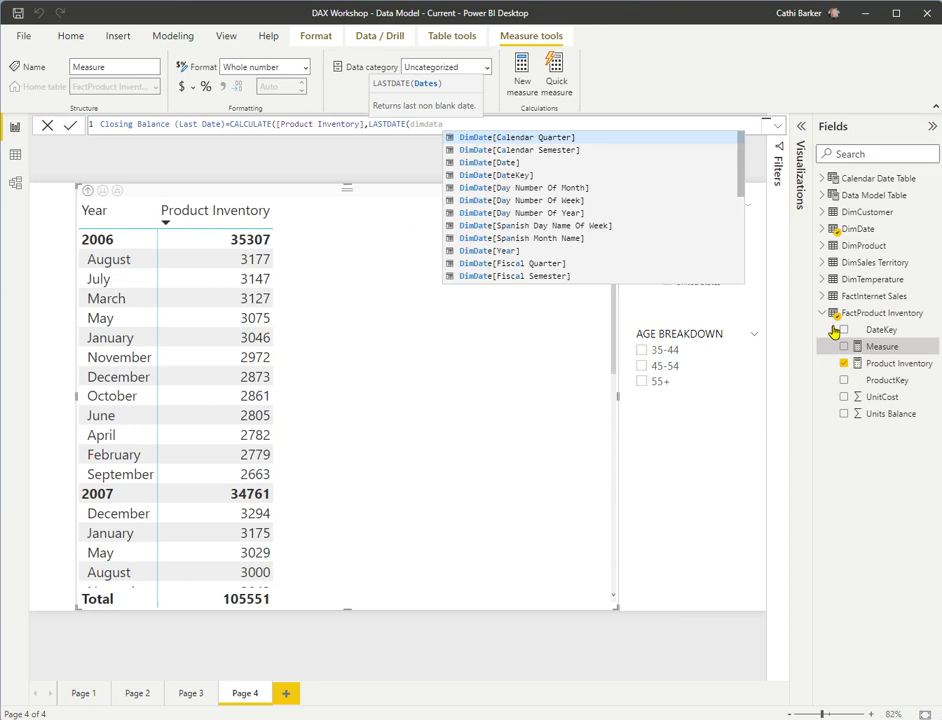
key("Down")
key("Down")
key("Tab")
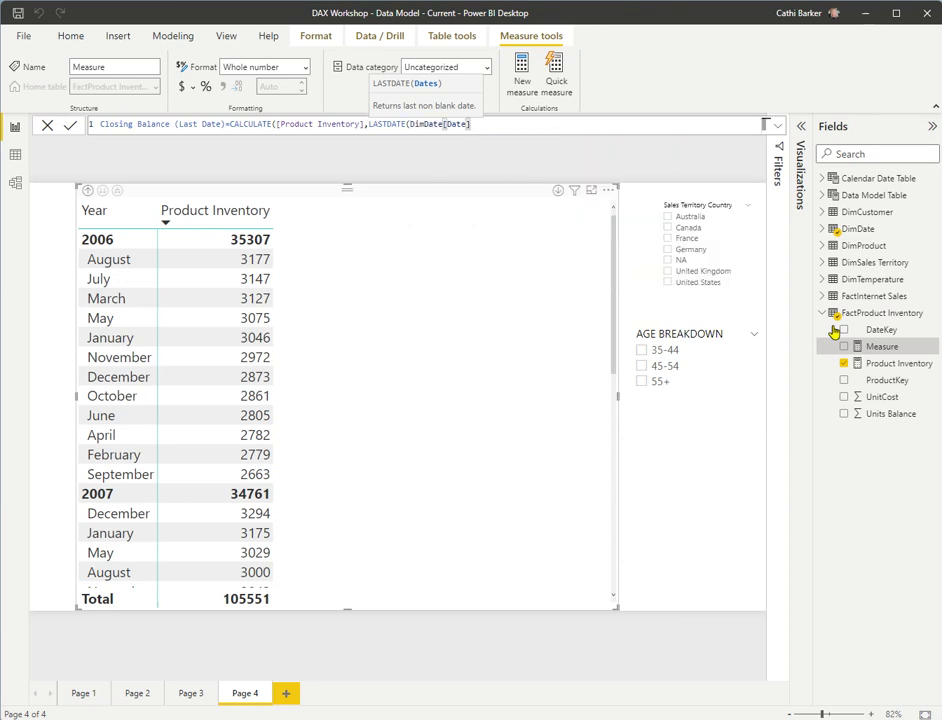
type(")")
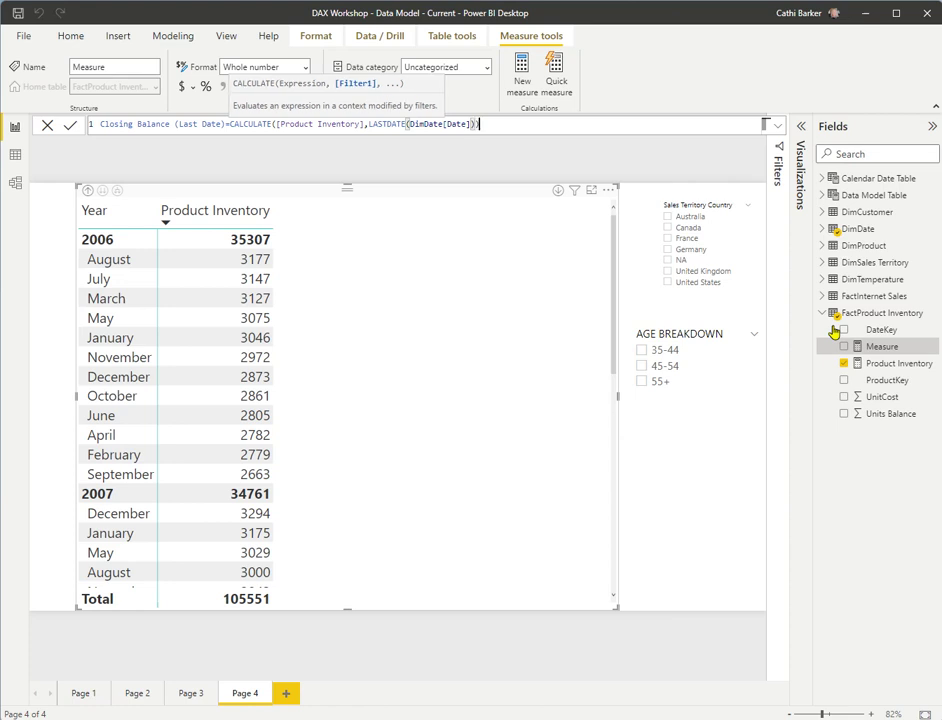
type(")")
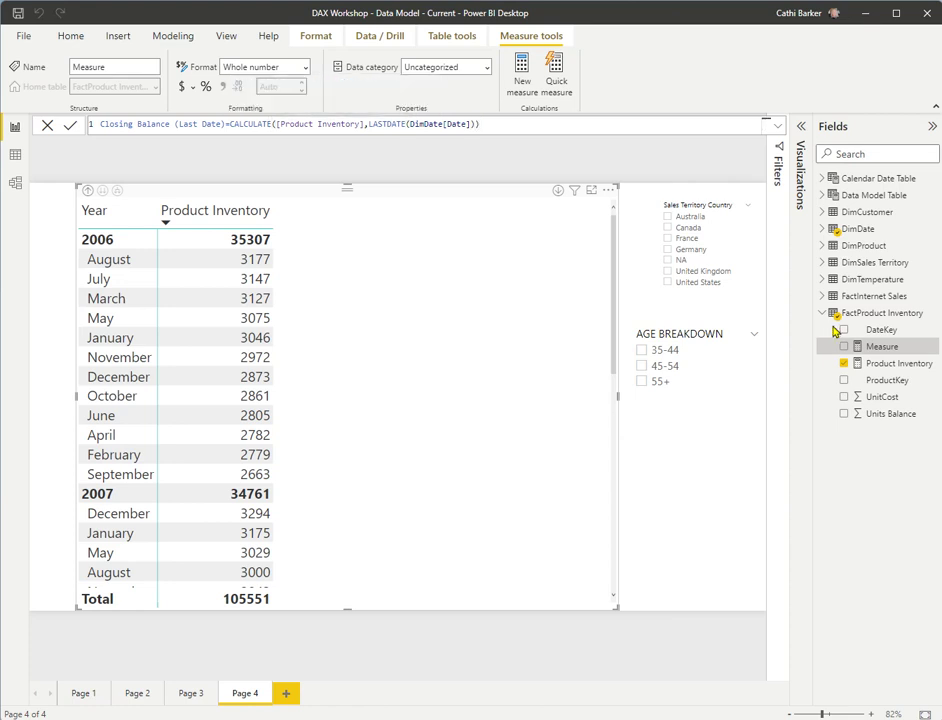
key("Return")
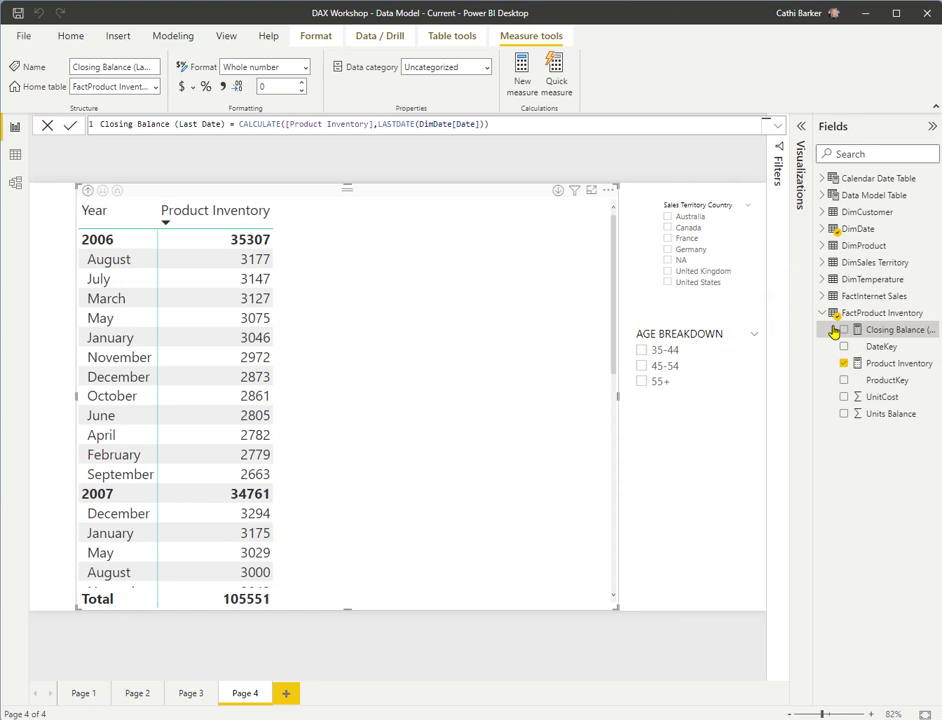
left_click(843, 330)
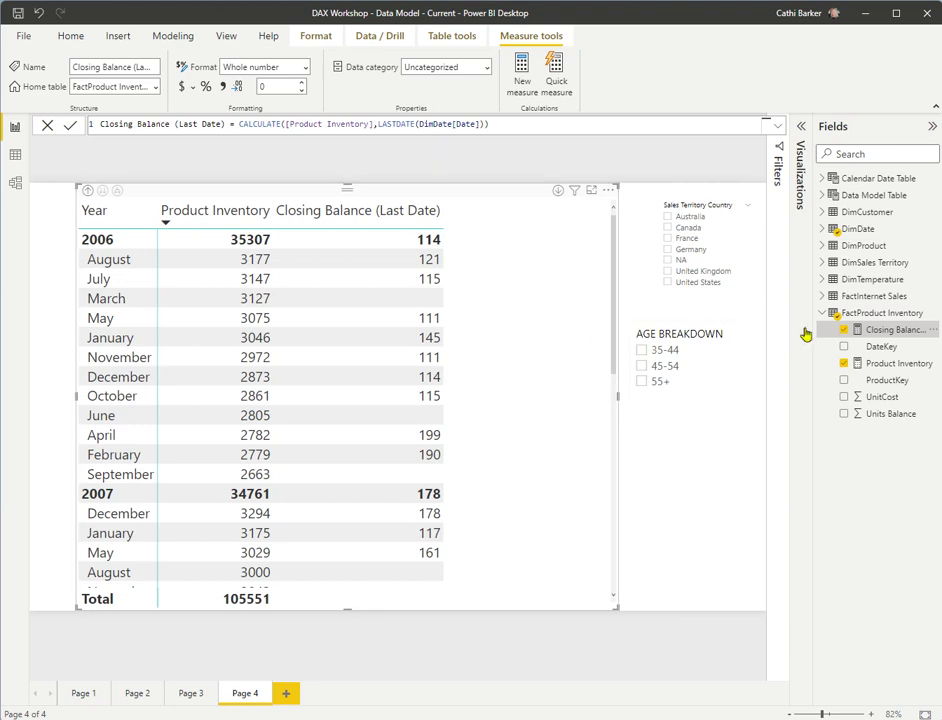
Start another FactProduct Inventory measure named Closing Balance (Non Blank) with CALCULATE over [Product Inventory]
right_click(888, 318)
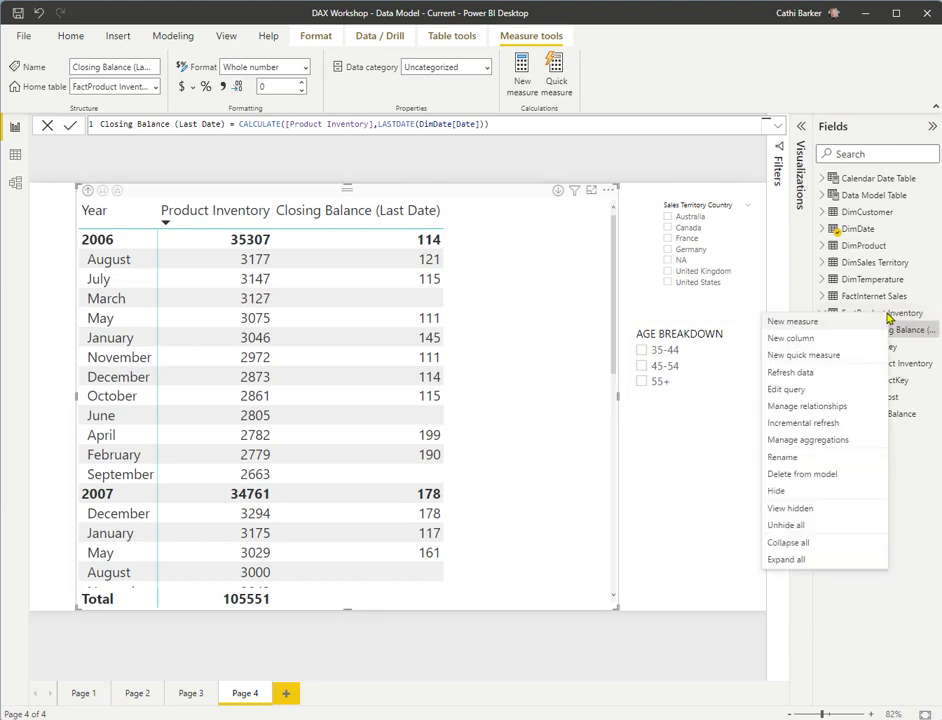
left_click(816, 320)
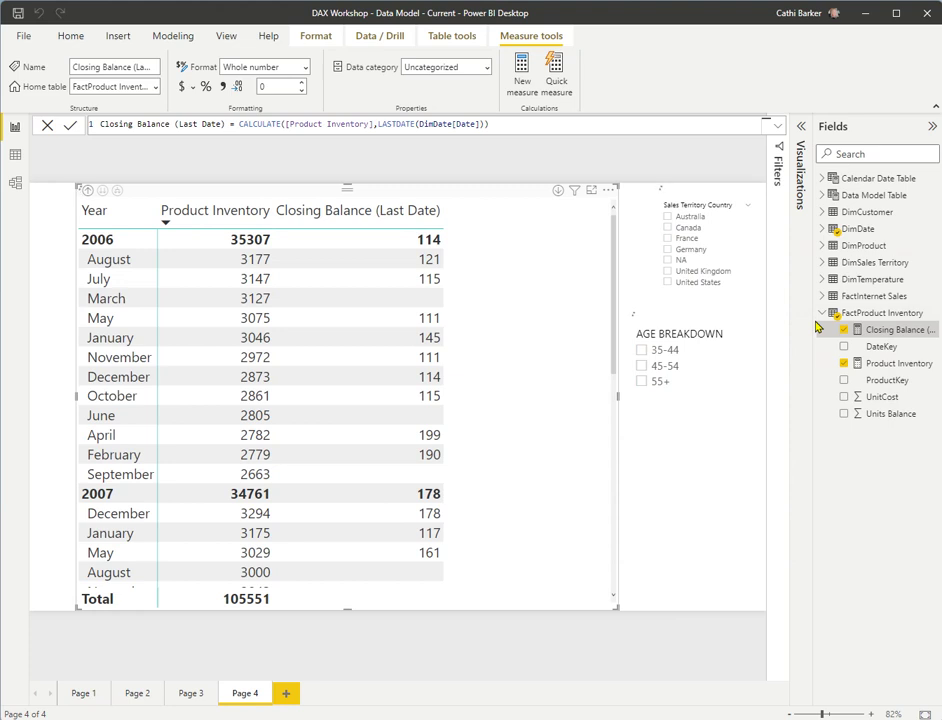
type("C")
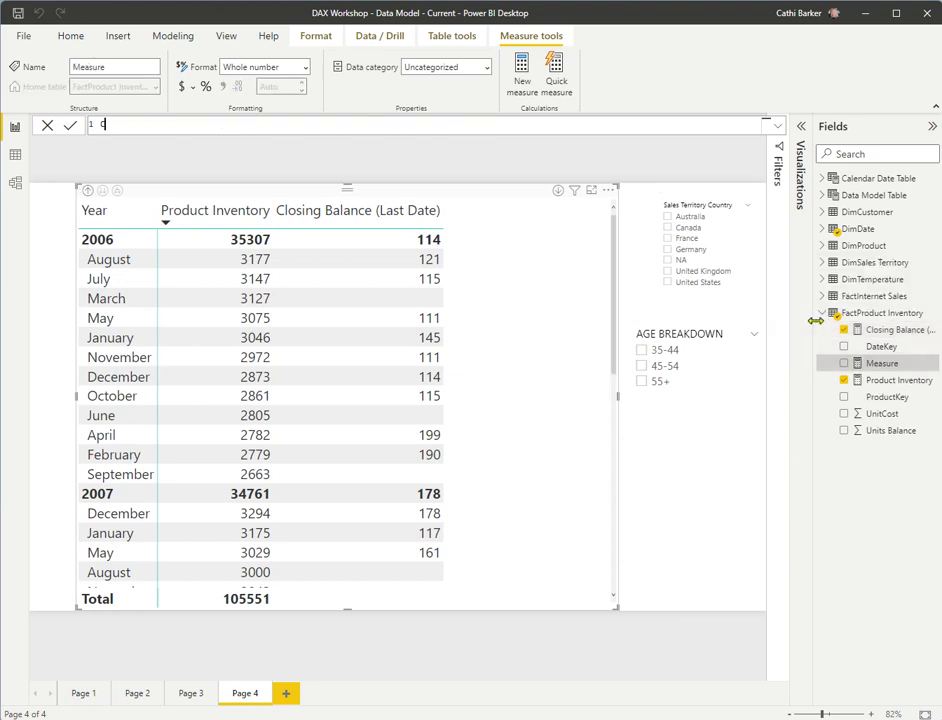
type("losing Balance (Non Blank)=ca")
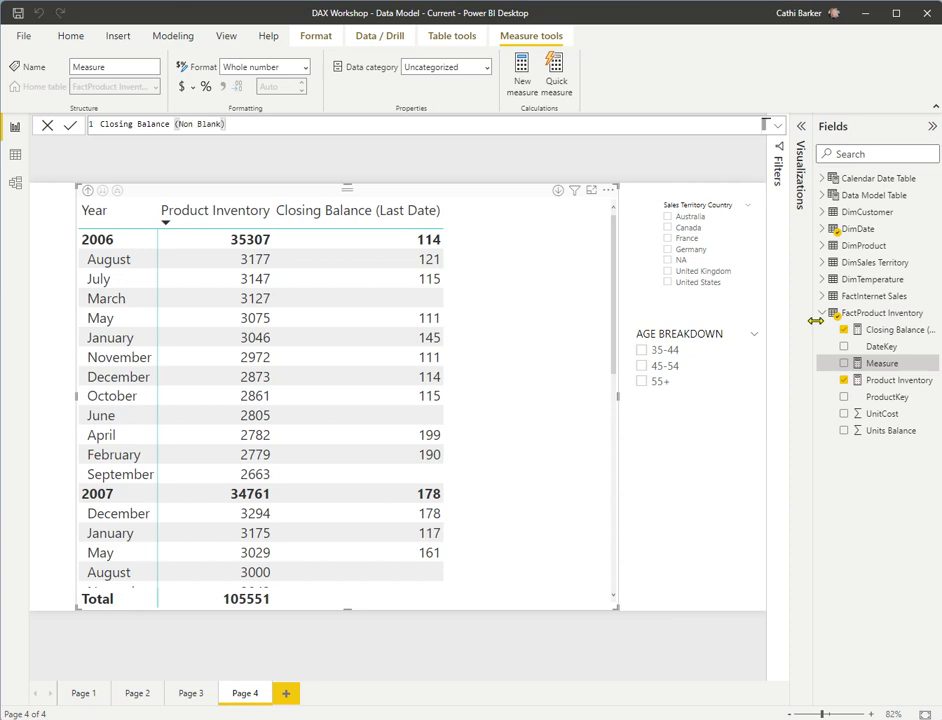
type("l")
key("Tab")
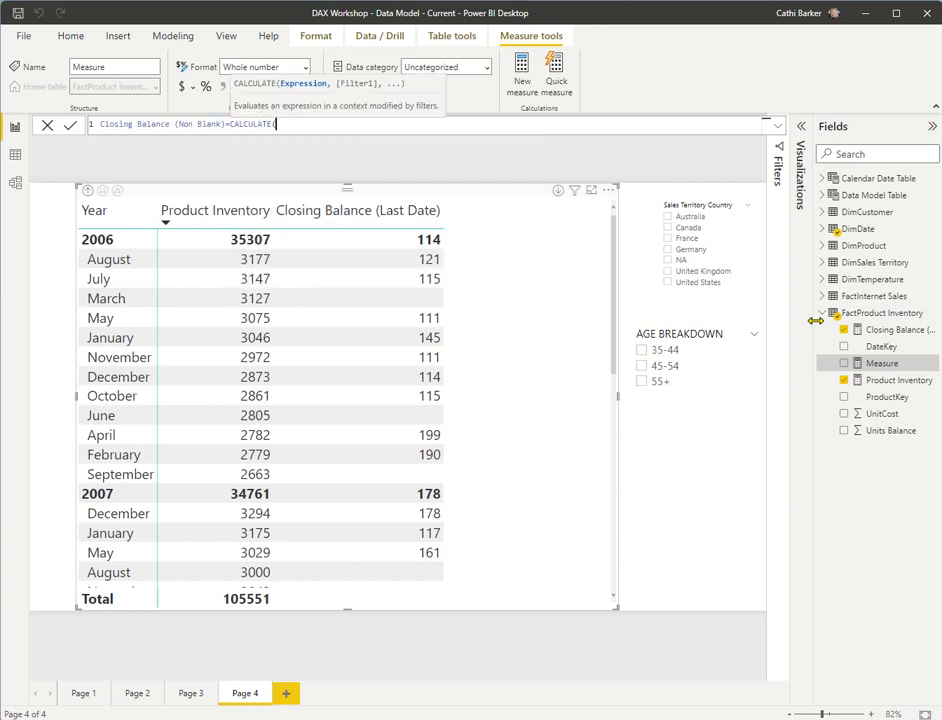
type("[pro")
key("Tab")
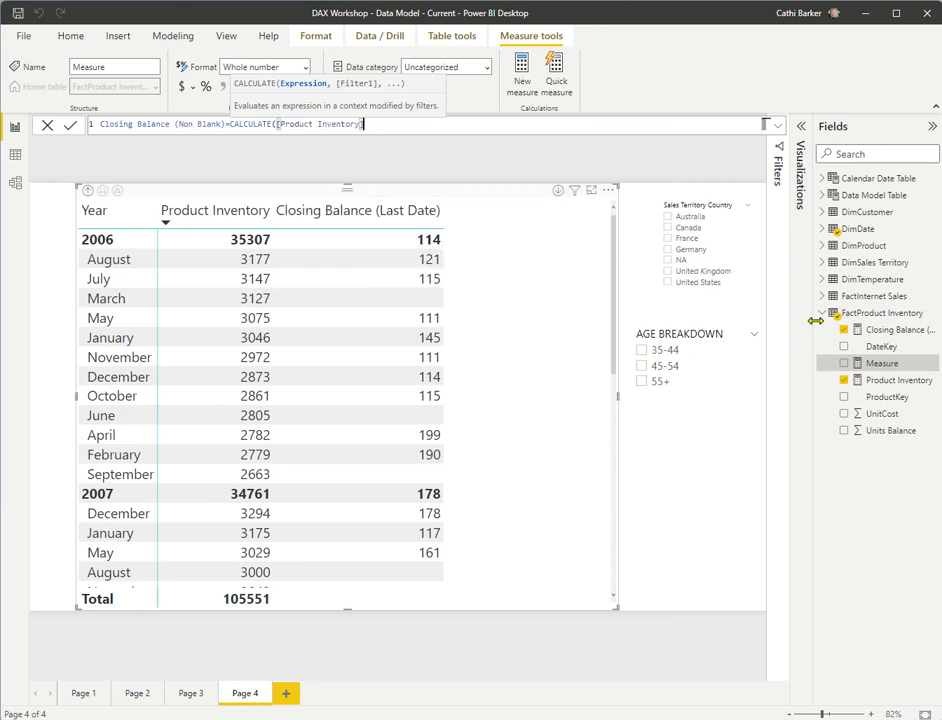
Add the filter LASTNONBLANK(DimDate[Date]) to the Closing Balance (Non Blank) formula and commit the measure
type(",lastnon")
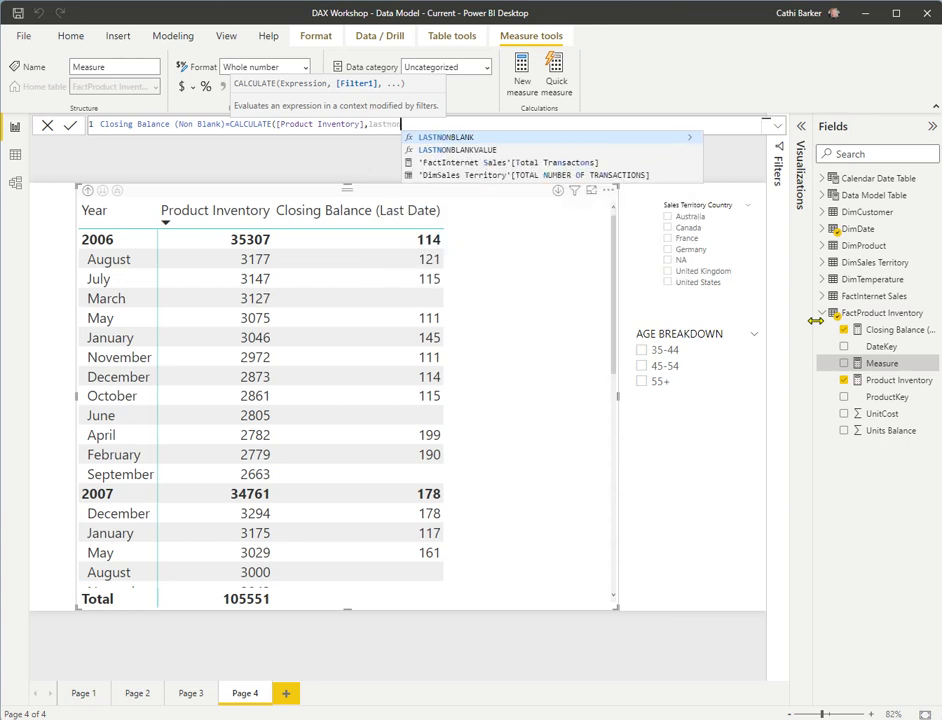
key("Tab")
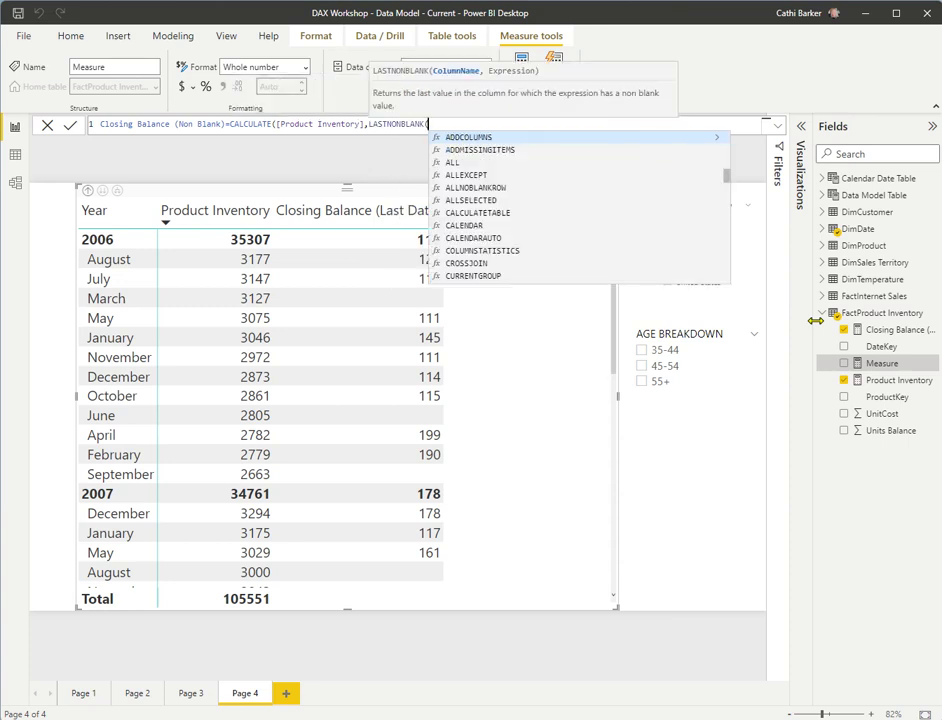
type("dimd")
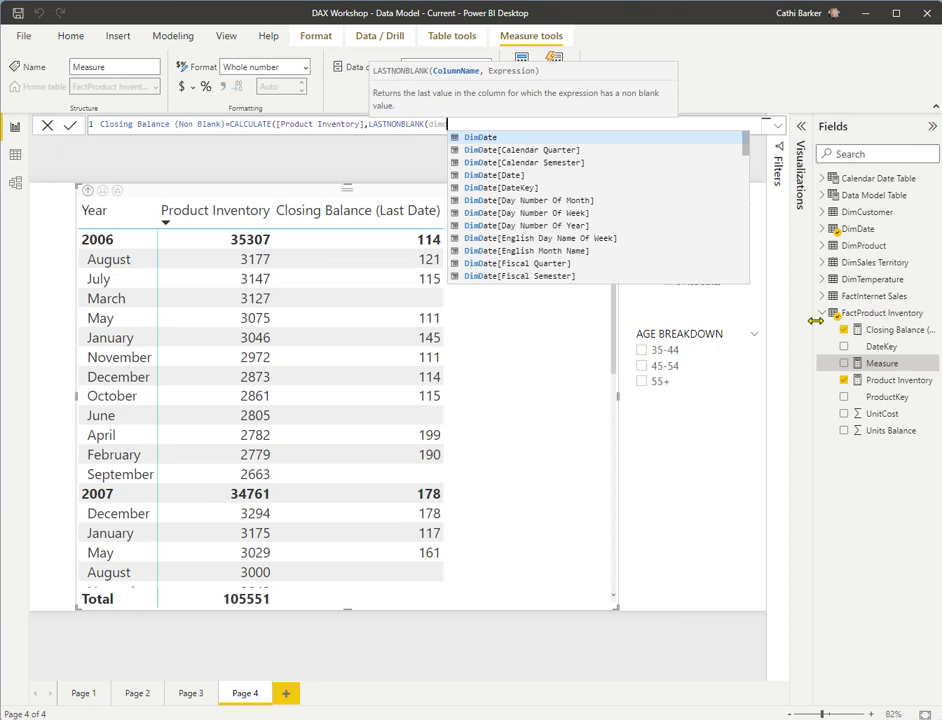
key("BackSpace")
key("Down")
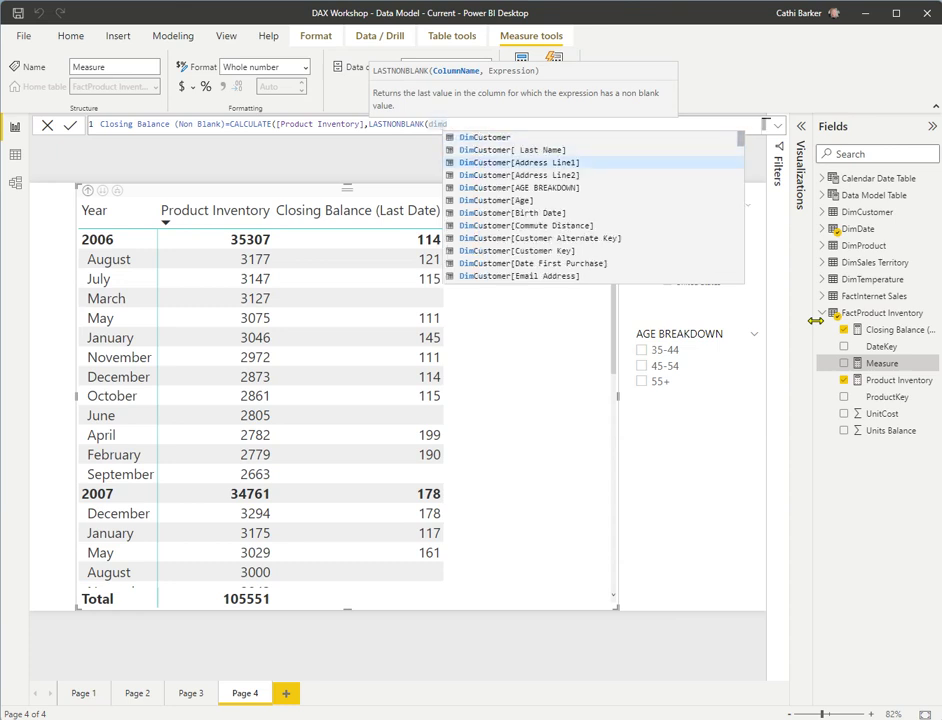
type("d")
key("Down")
key("Down")
key("Down")
key("Down")
key("Tab")
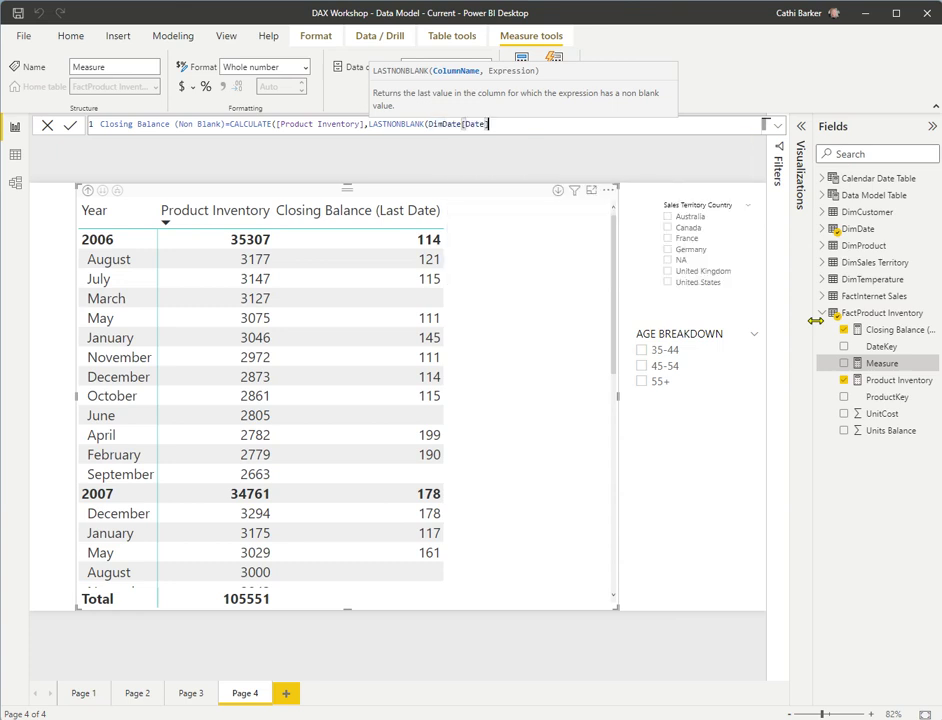
type("))")
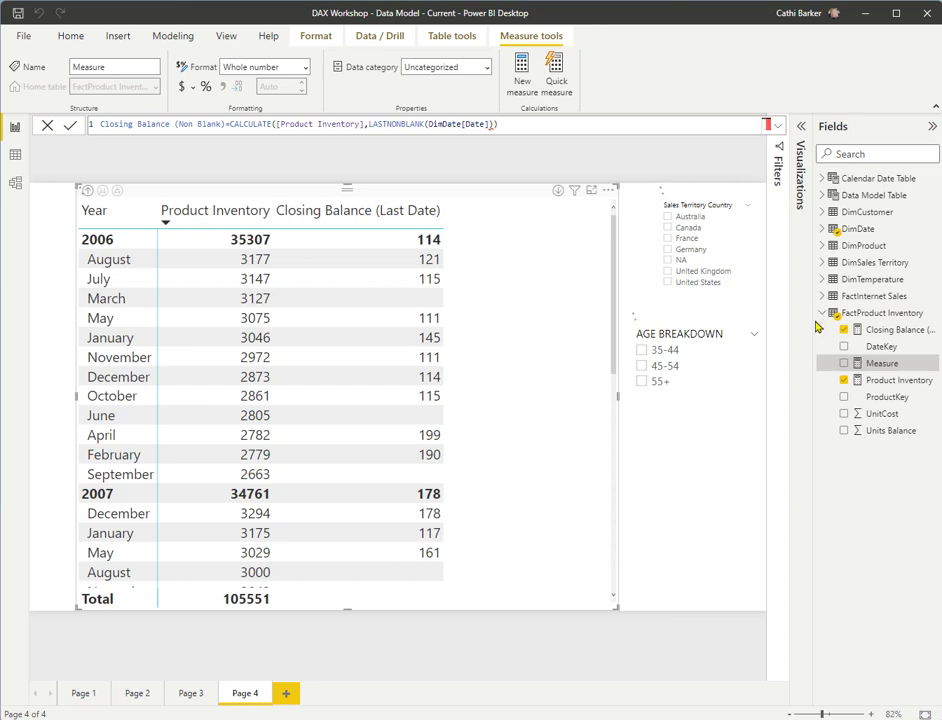
key("Return")
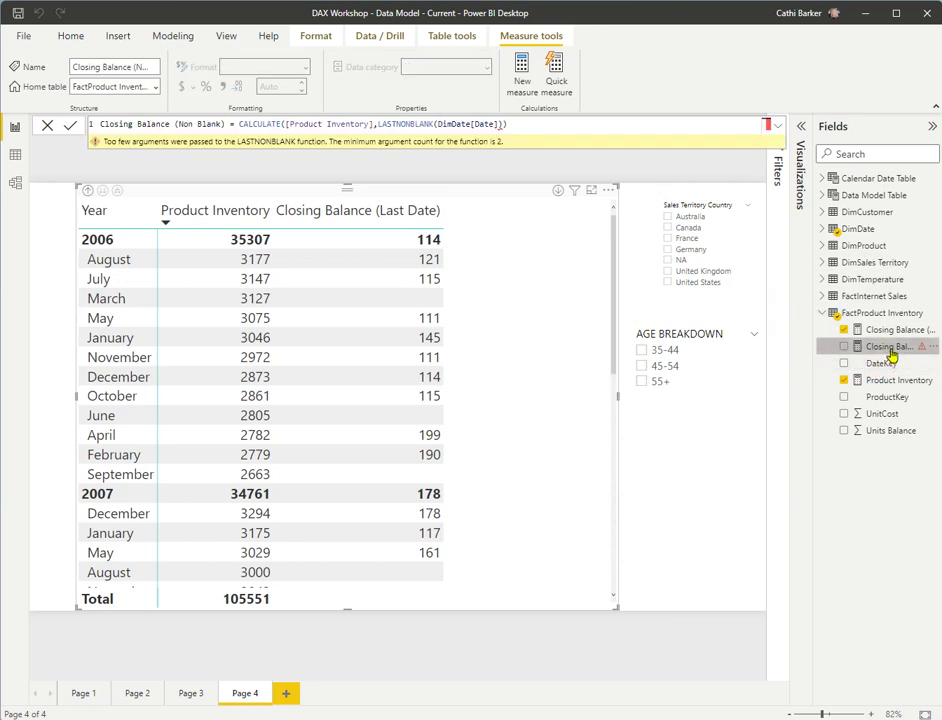
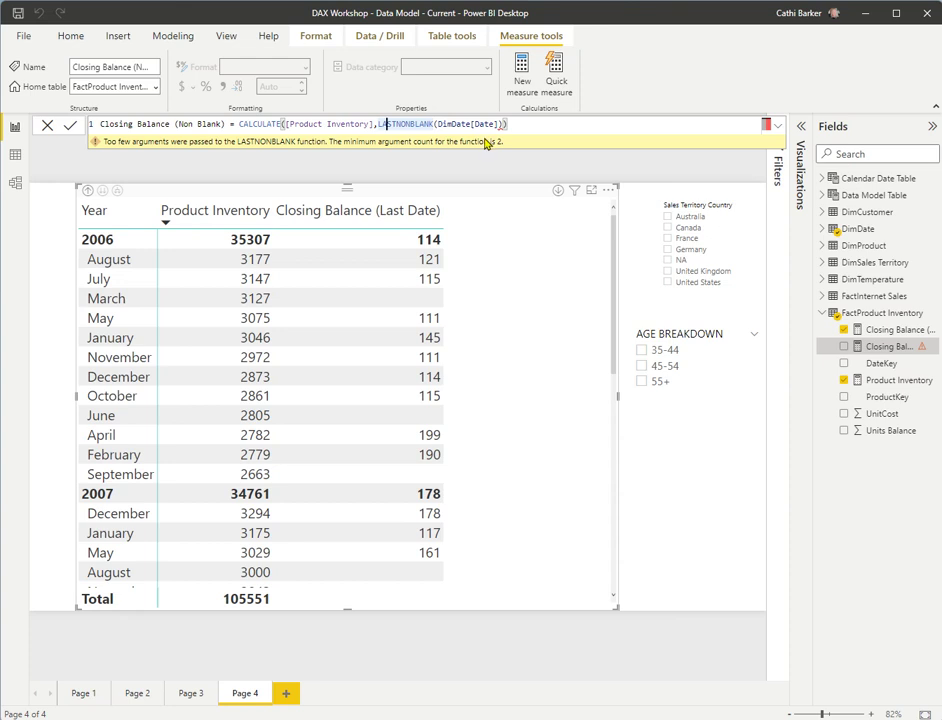
Delete and re-enter the DimDate[Date] argument of LASTNONBLANK in the Closing Balance (Non Blank) formula
left_click(518, 121)
key("BackSpace")
key("BackSpace")
key("BackSpace")
key("BackSpace")
key("BackSpace")
key("BackSpace")
key("BackSpace")
key("BackSpace")
key("BackSpace")
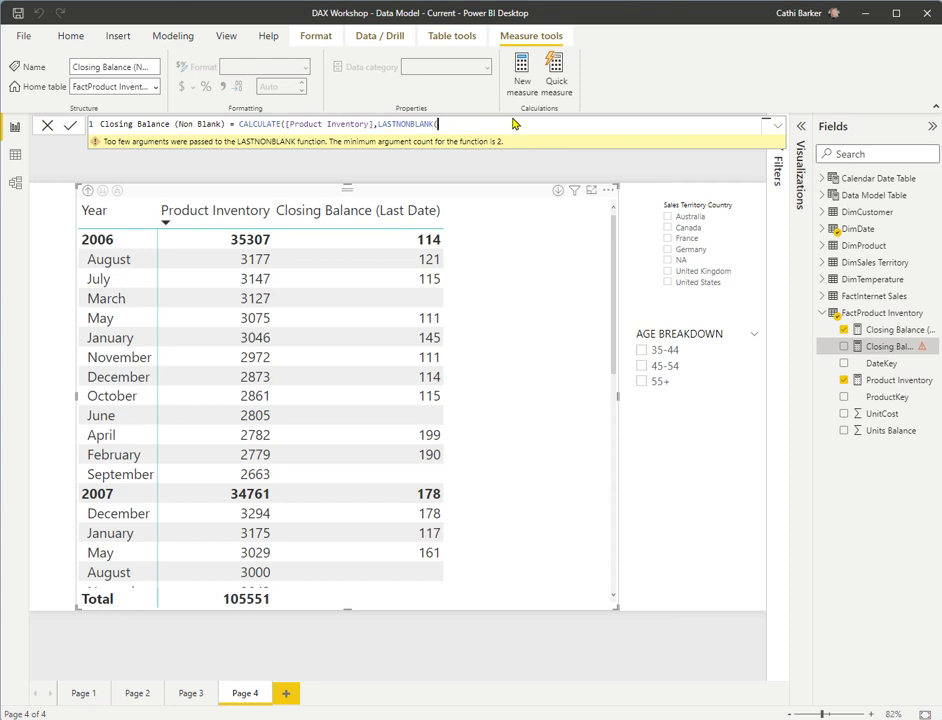
type("DimDate[Date])")
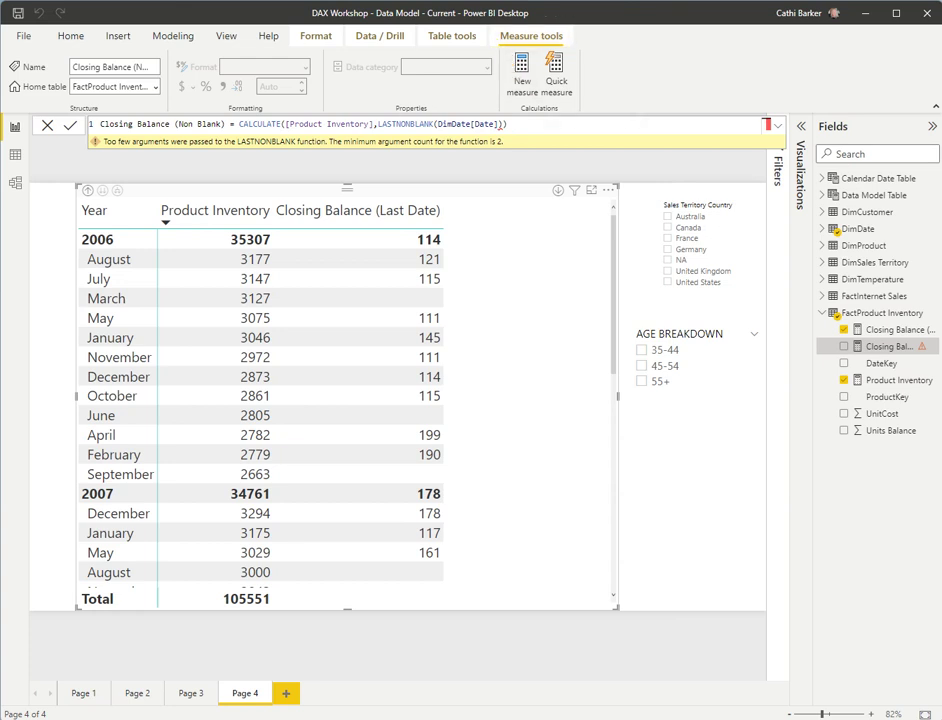
Add [Product Inventory] as the second argument of LASTNONBLANK in the Closing Balance (Non Blank) formula
left_click(499, 125)
type(",")
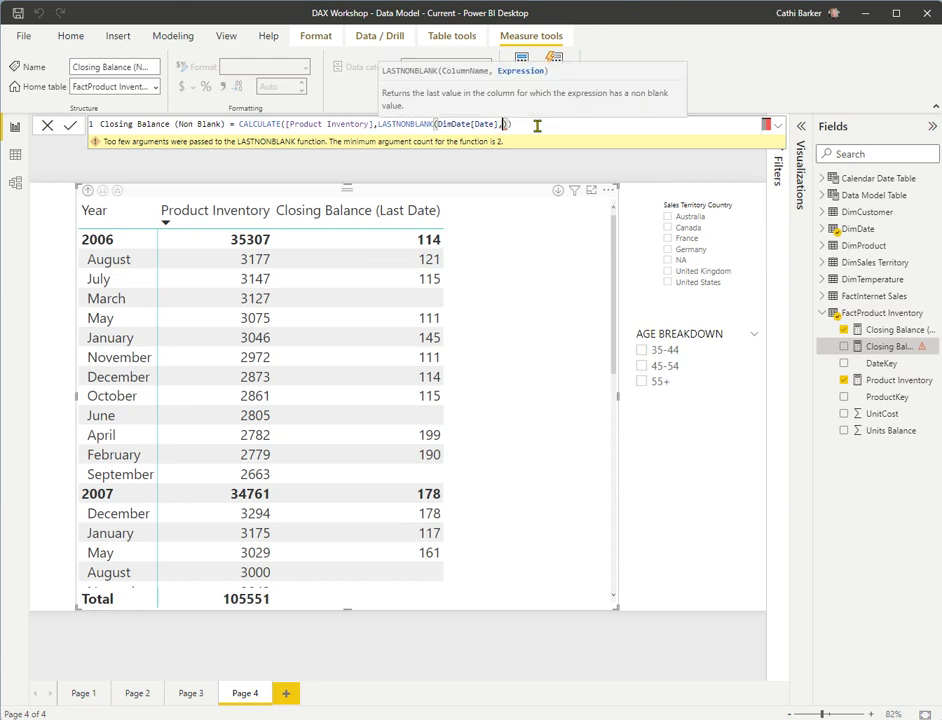
type("prod")
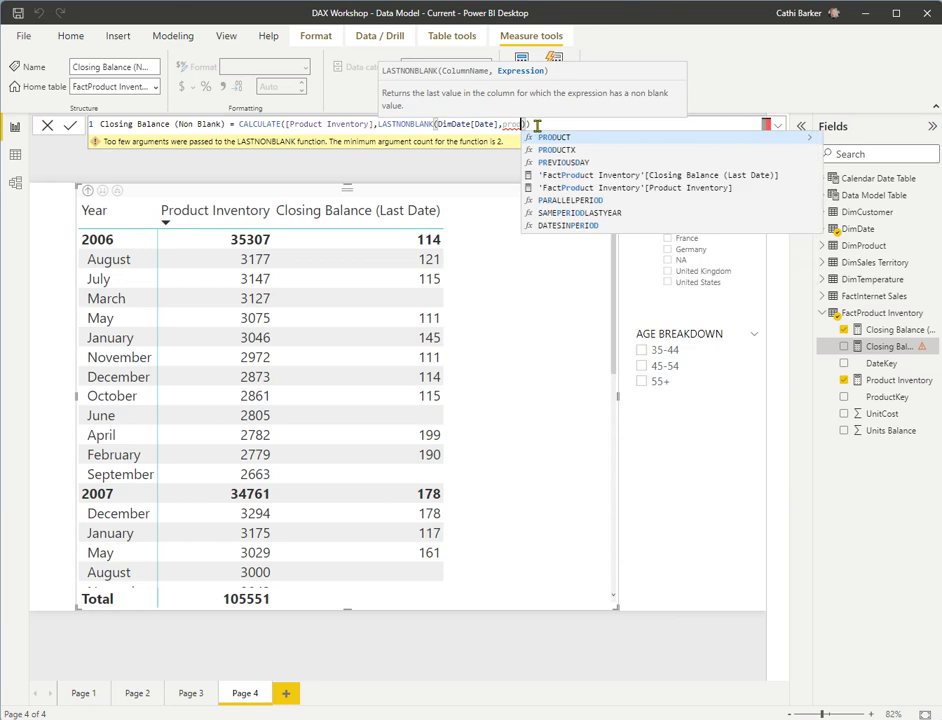
key("BackSpace")
key("BackSpace")
key("BackSpace")
key("BackSpace")
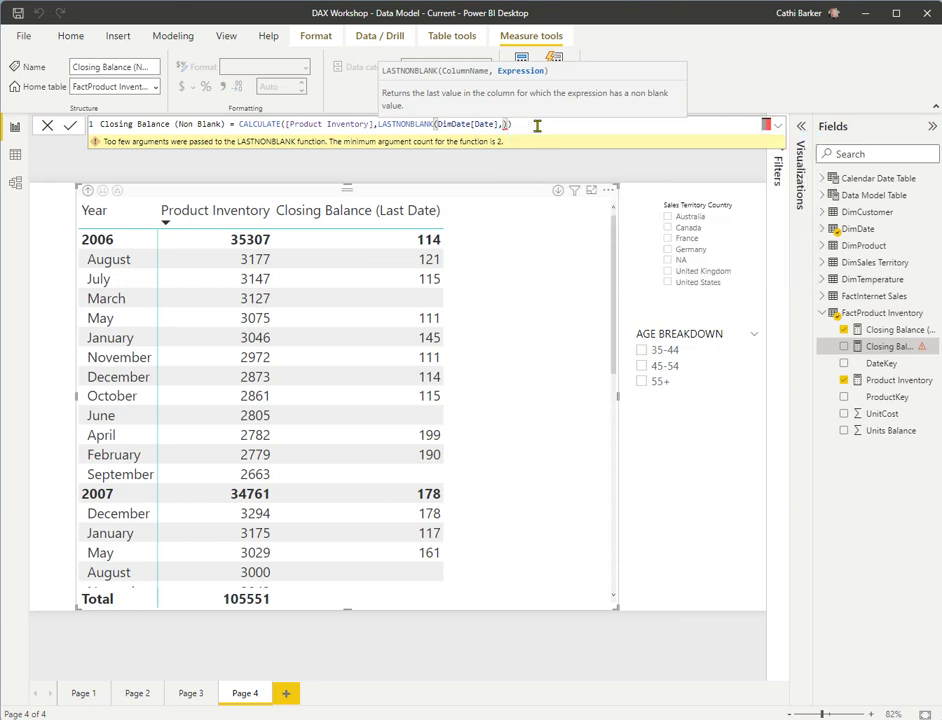
type("[")
key("Down")
key("Down")
key("Down")
key("Down")
key("Down")
key("Tab")
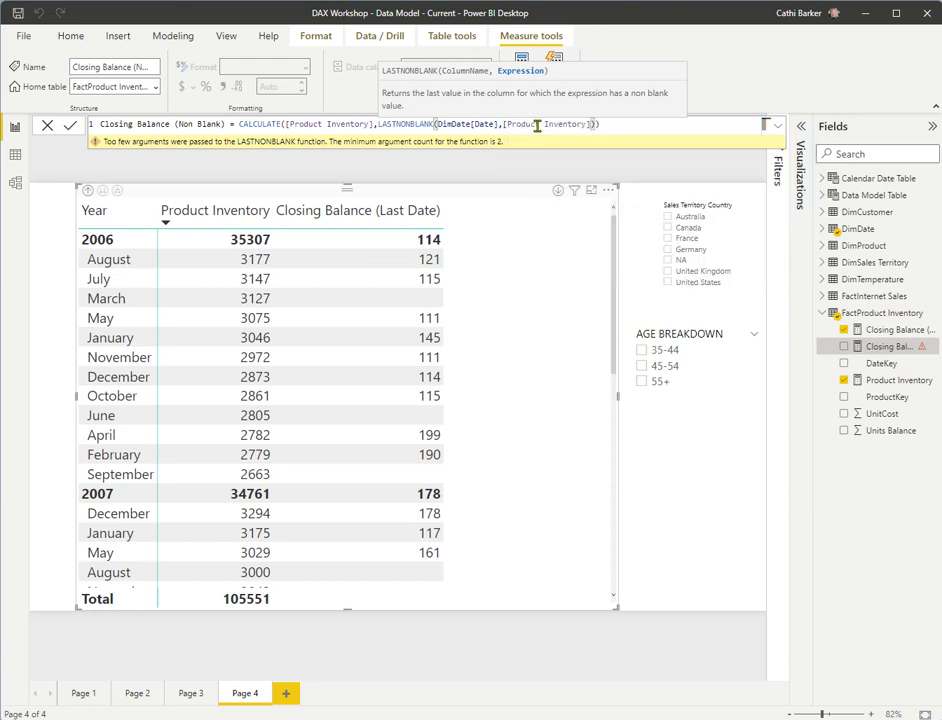
Commit the completed Closing Balance (Non Blank) formula and add the measure to the matrix
type(")")
key("Return")
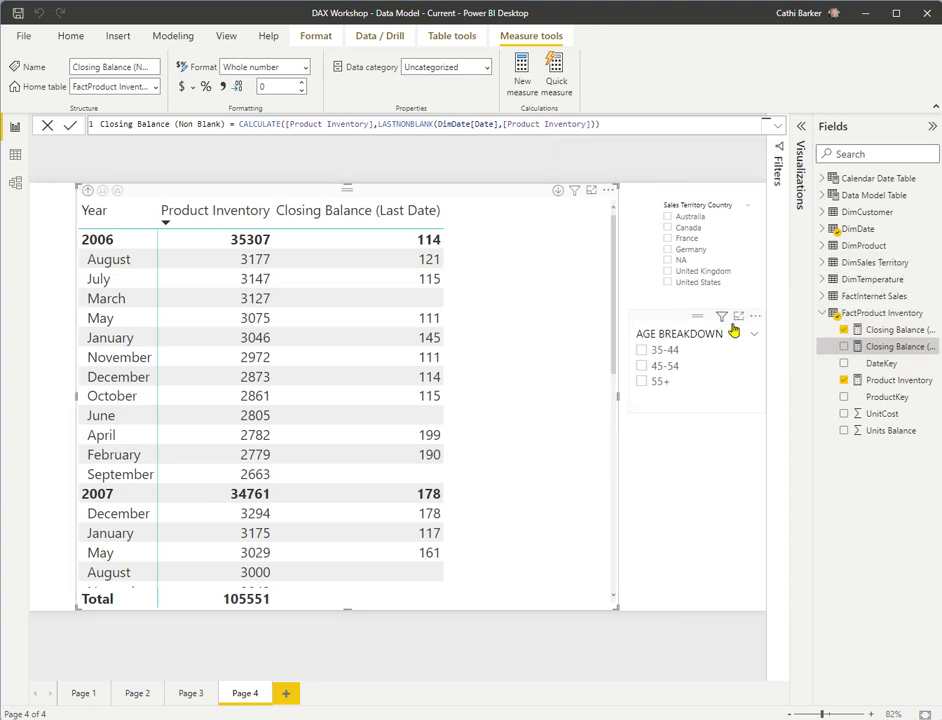
left_click_drag(826, 350, 560, 330)
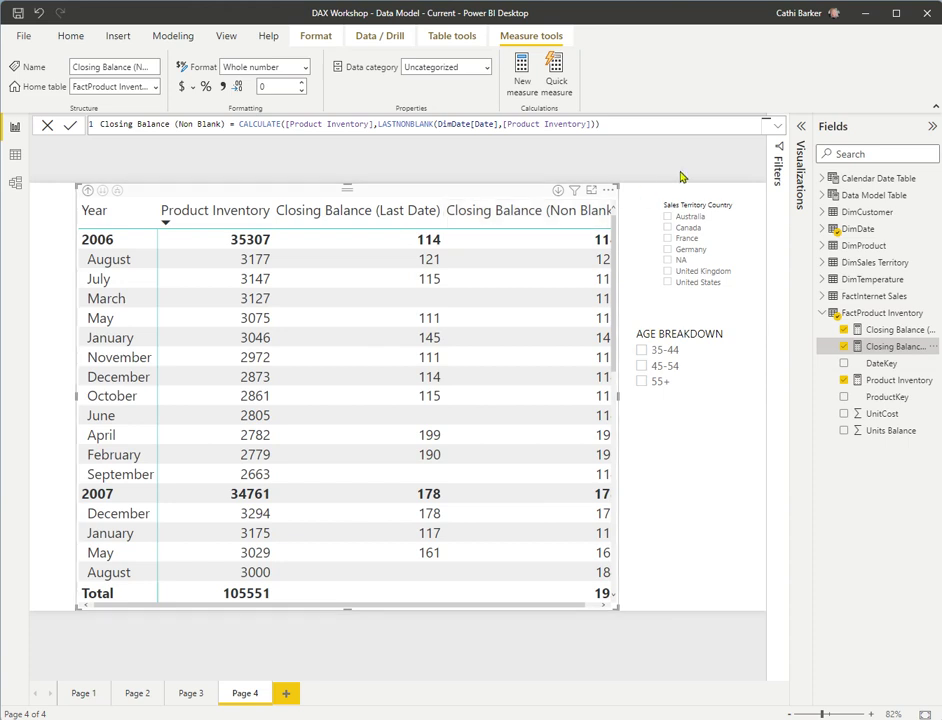
Find the matrix's font settings and reduce its global font size to 13
left_click(801, 126)
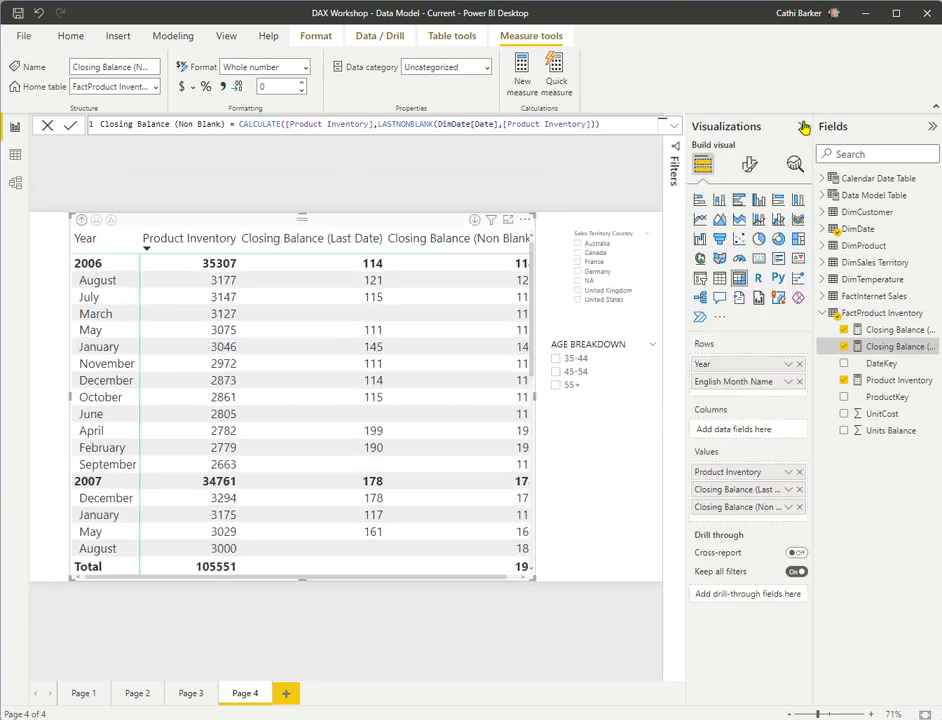
left_click(749, 164)
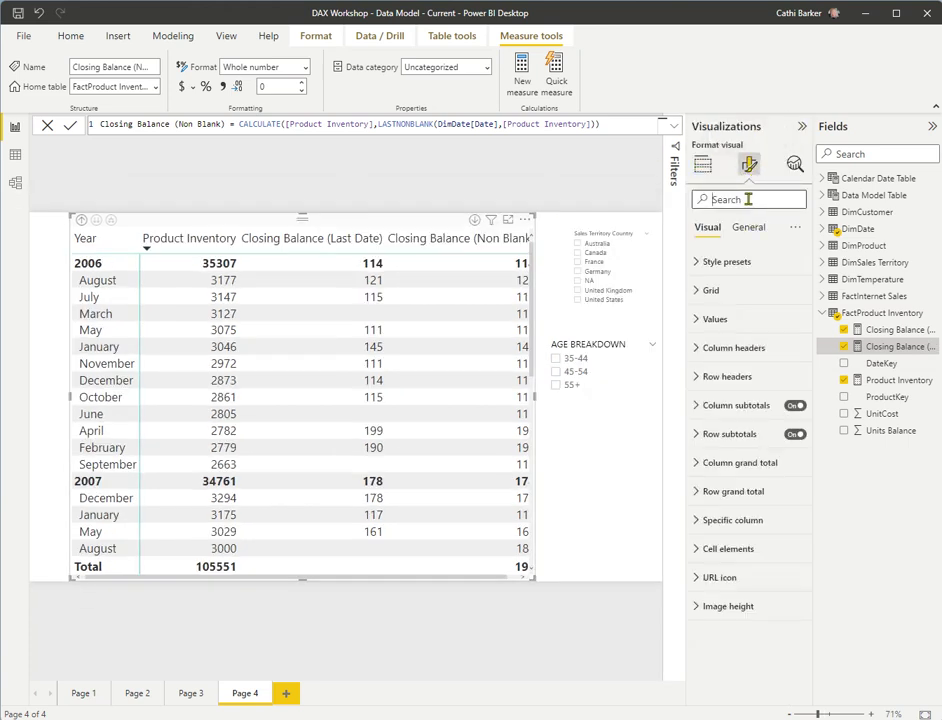
left_click(748, 199)
type("font")
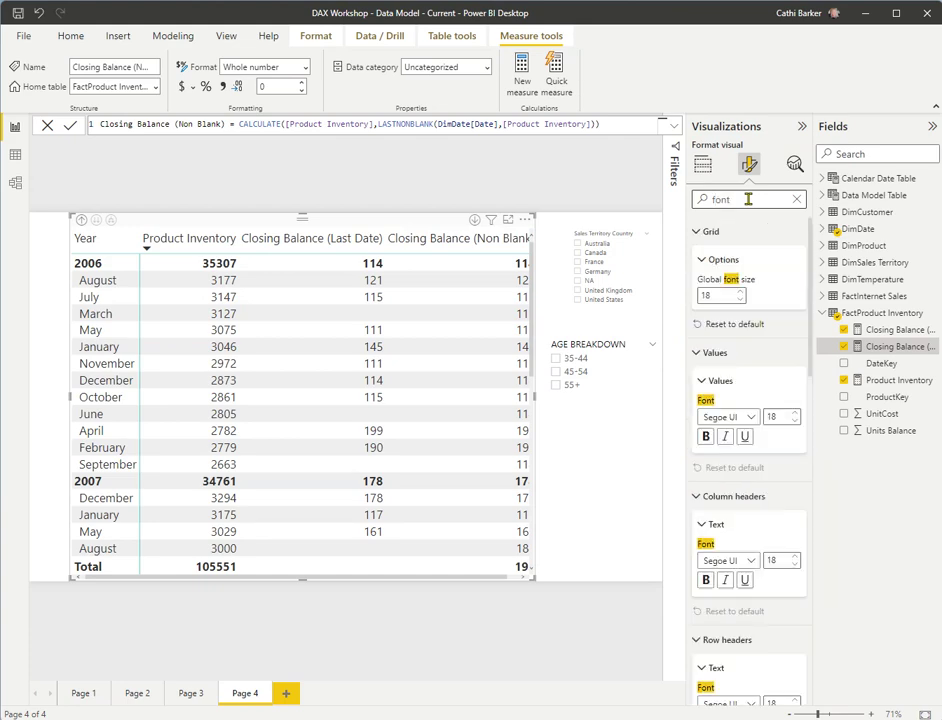
left_click(740, 299)
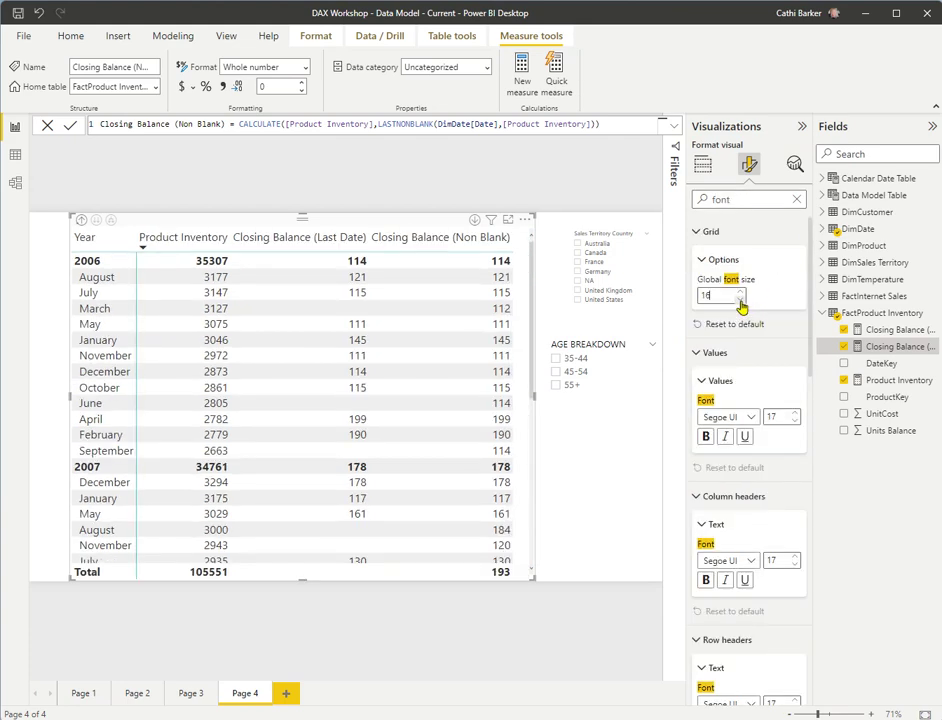
left_click(740, 299)
left_click(740, 299)
left_click(740, 299)
left_click(740, 299)
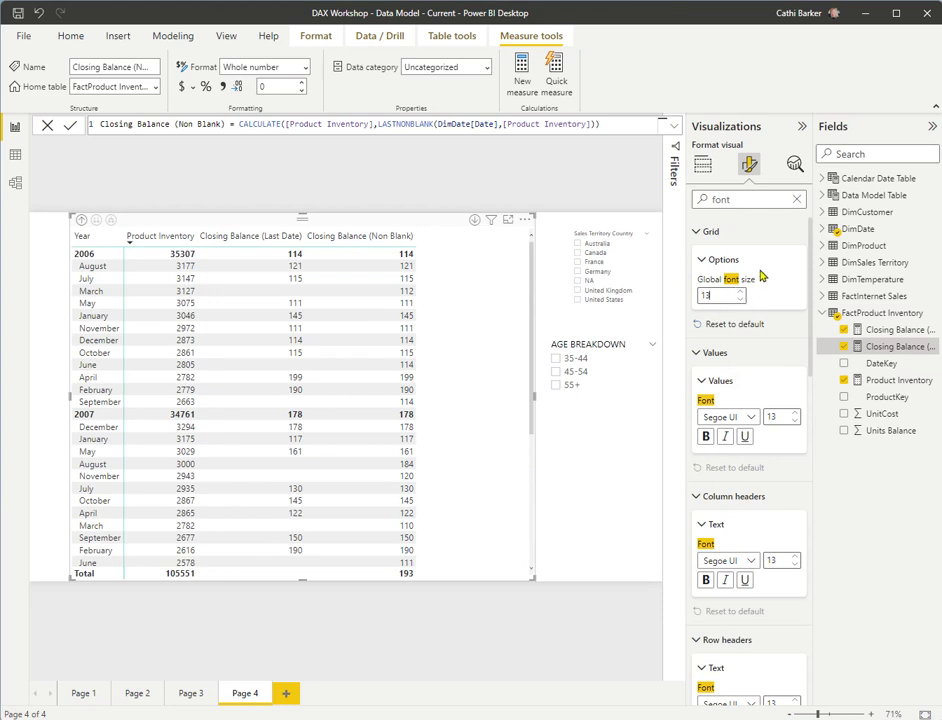
left_click(801, 126)
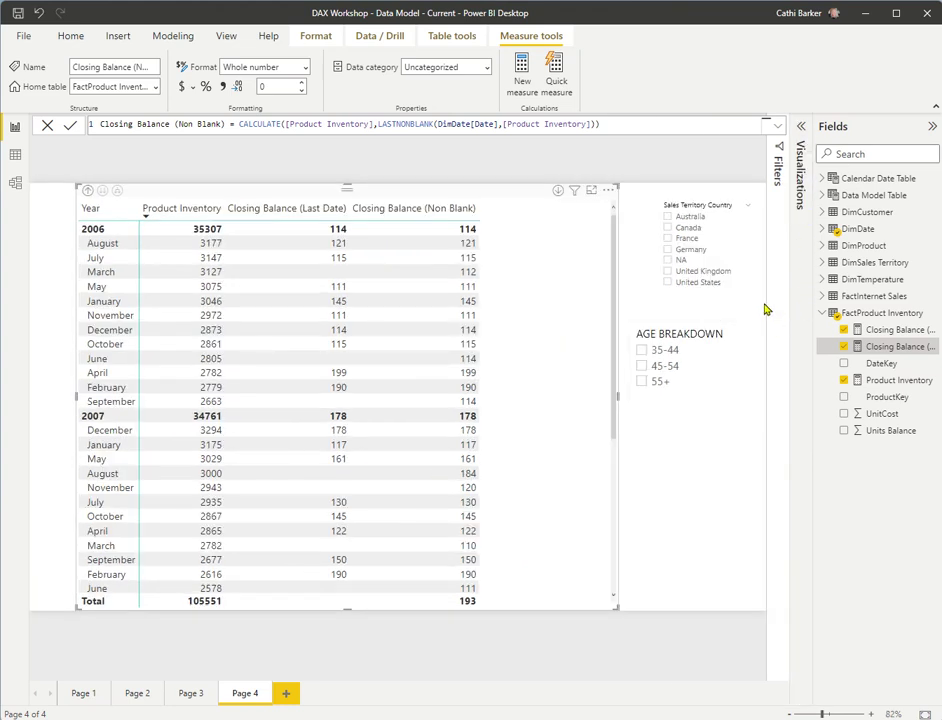
Sort the matrix by Closing Balance (Last Date) in descending order and widen the field list to show full measure names
left_click(300, 210)
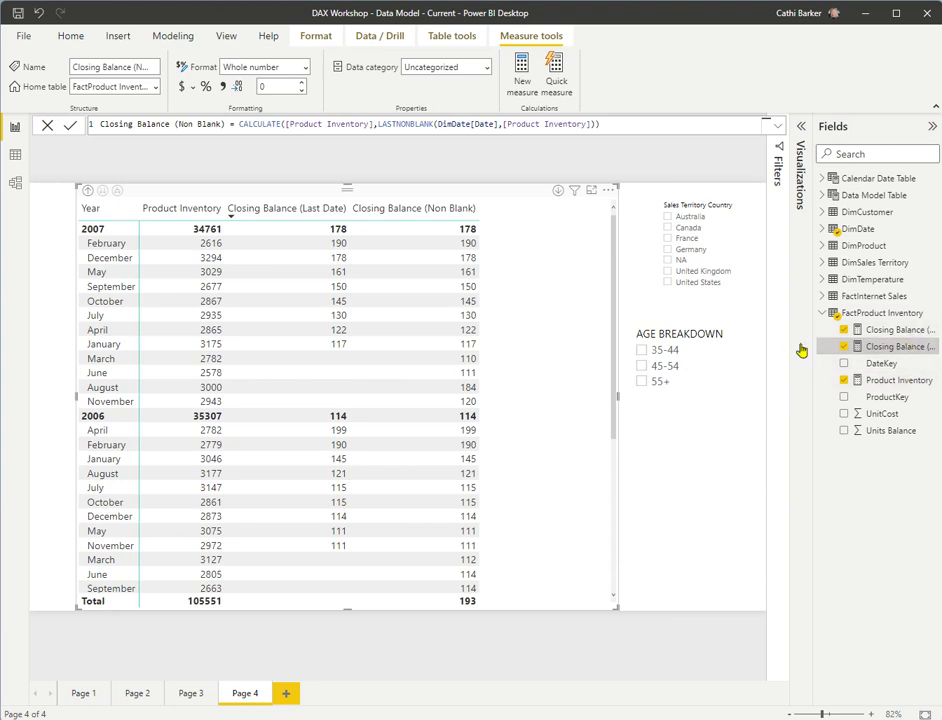
left_click_drag(814, 342, 782, 350)
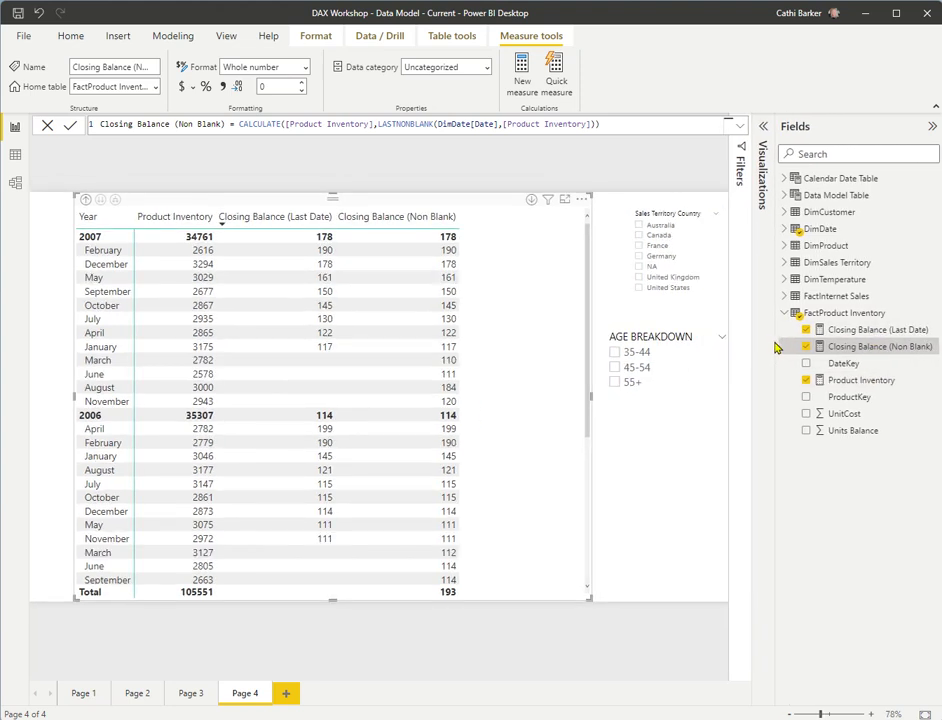
Compare the Closing Balance (Last Date) and Closing Balance (Non Blank) formulas, and sort the matrix by Closing Balance (Last Date) ascending
left_click(866, 335)
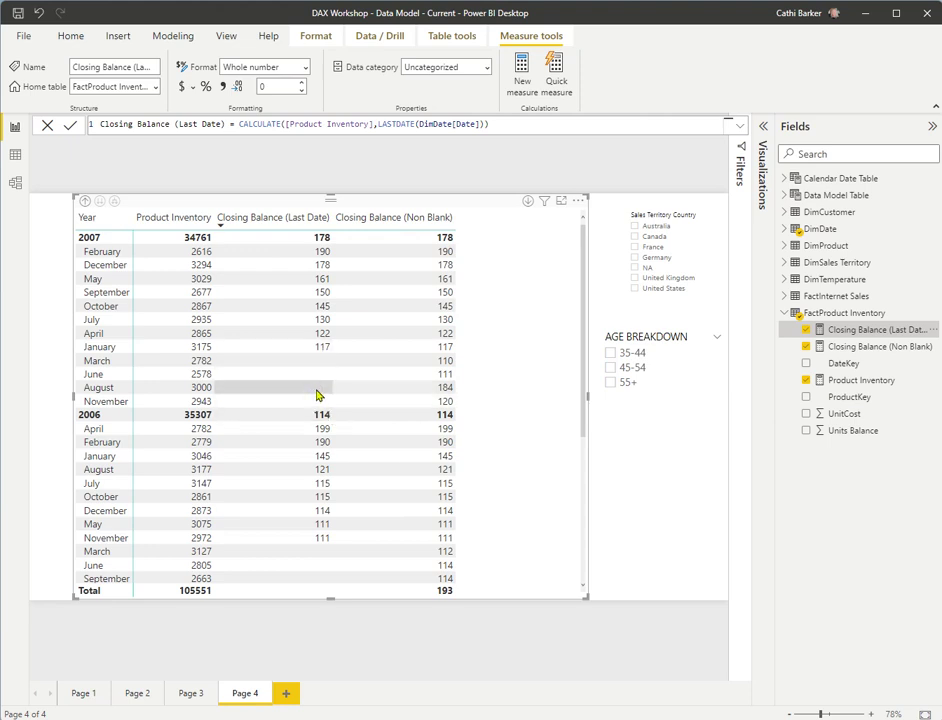
left_click(868, 348)
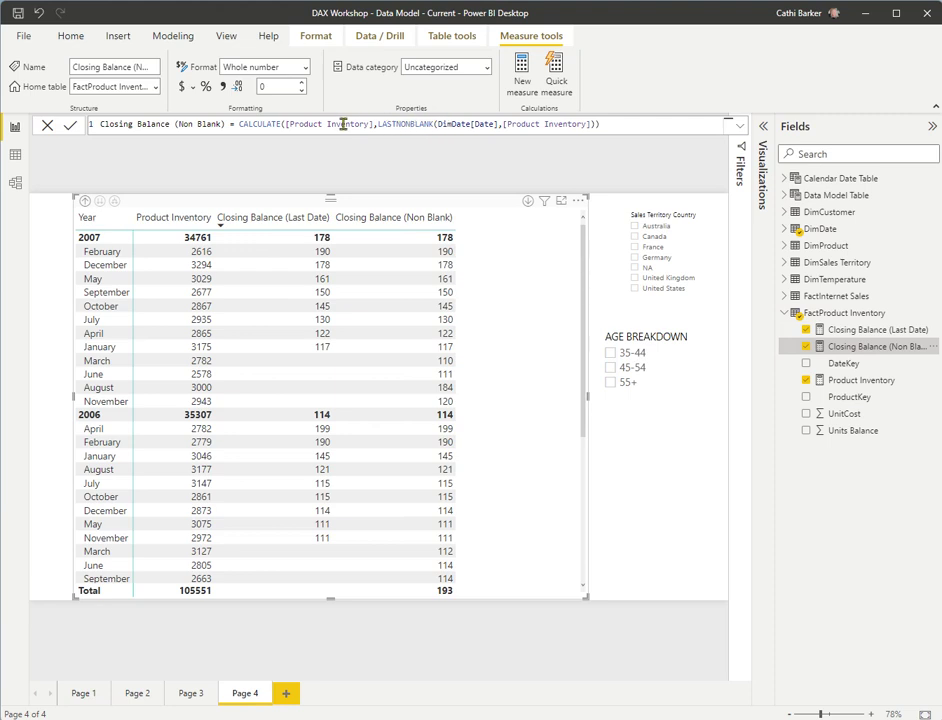
left_click(375, 124)
type(",")
left_click(322, 210)
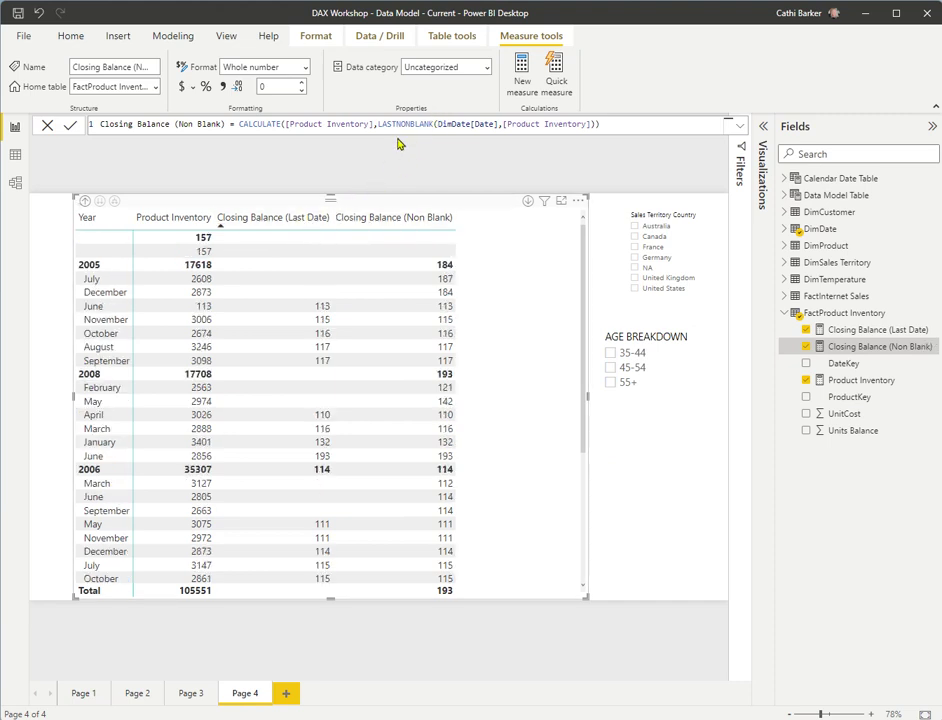
left_click(836, 332)
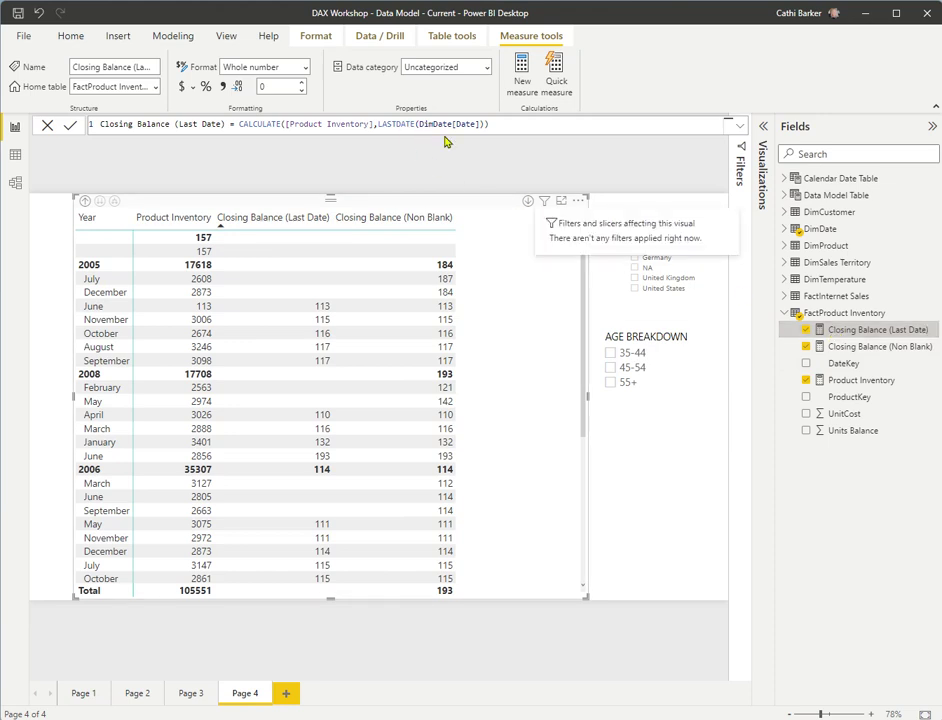
left_click(830, 347)
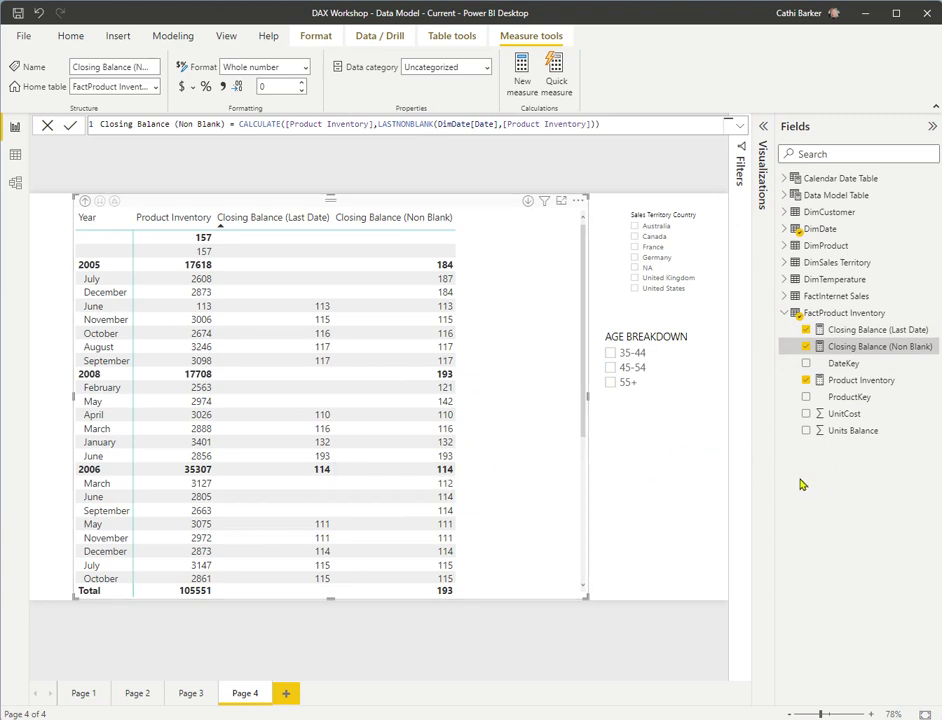
Remove Closing Balance (Last Date) from the matrix and rename the Closing Balance (Non Blank) measure as Closing Balance
left_click(806, 331)
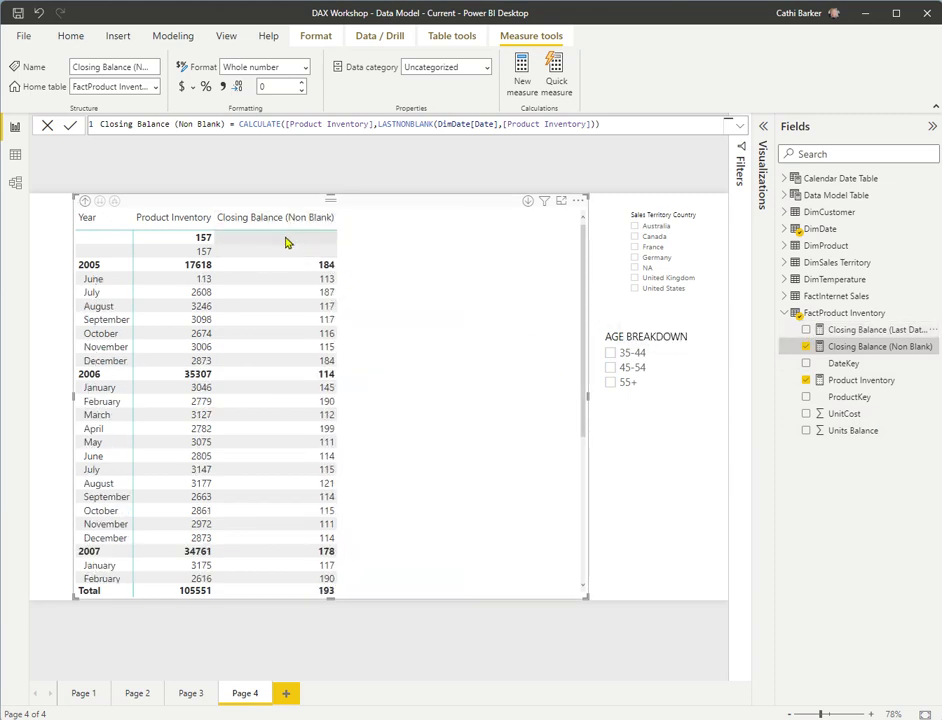
left_click(171, 124)
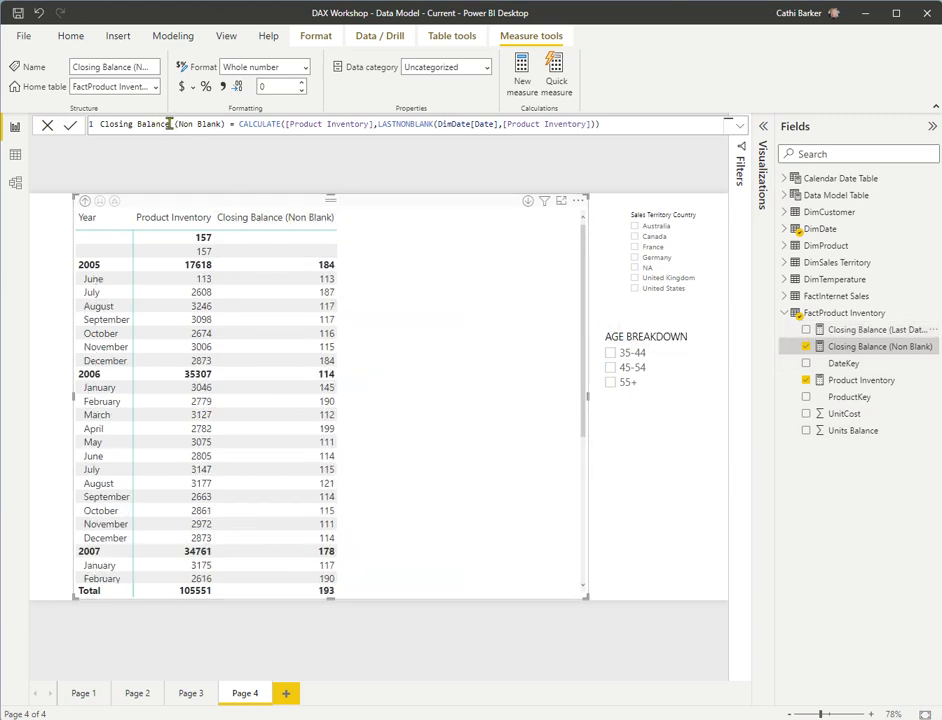
key("Delete")
key("Delete")
key("Delete")
key("Delete")
key("Delete")
key("Delete")
key("Delete")
key("Delete")
key("Delete")
key("Delete")
key("Delete")
key("Delete")
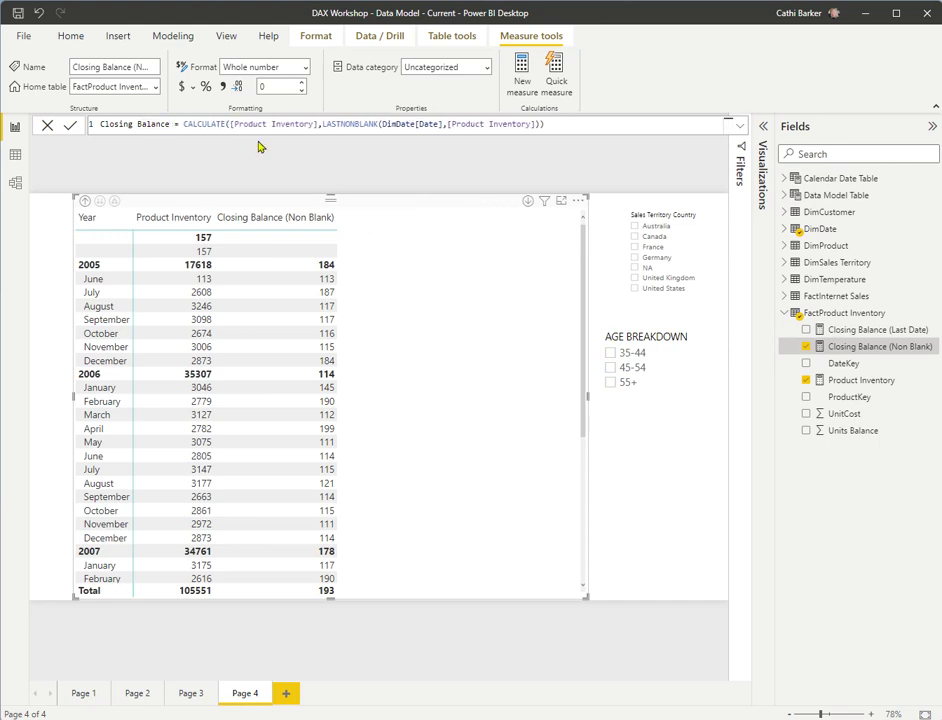
key("Return")
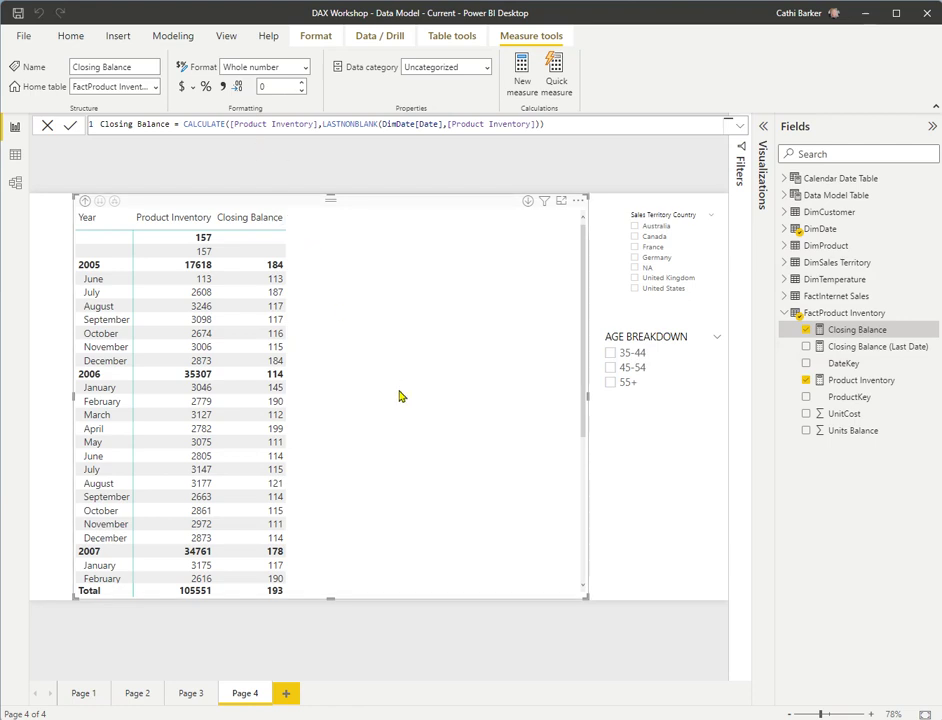
Start a FactProduct Inventory measure named Opening Balance (First Date) with CALCULATE over [Product Inventory]
right_click(870, 318)
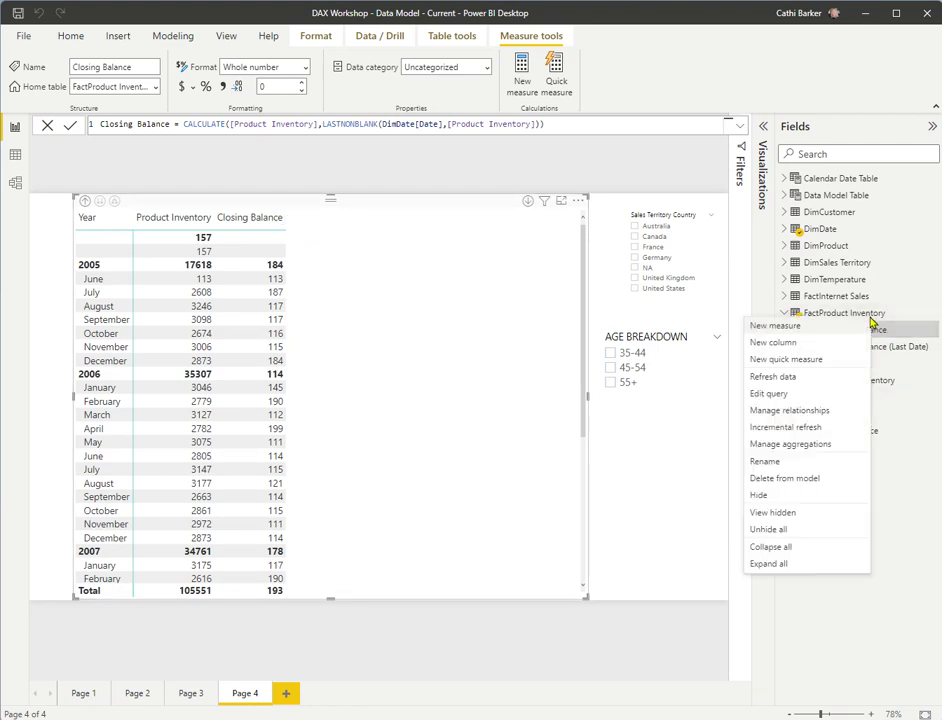
left_click(876, 343)
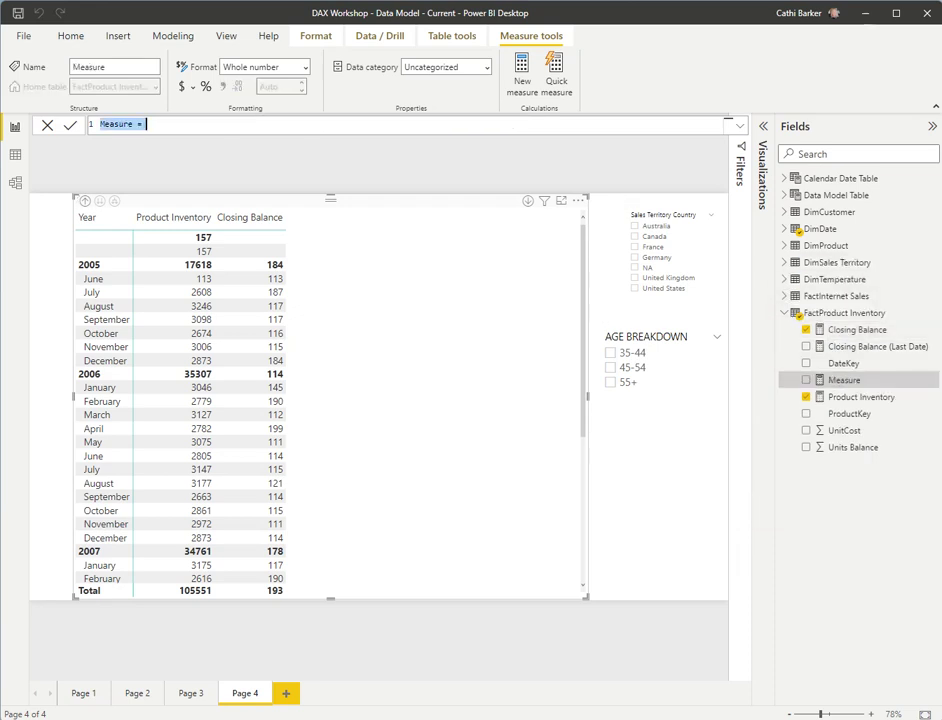
type("Opening Balance (First")
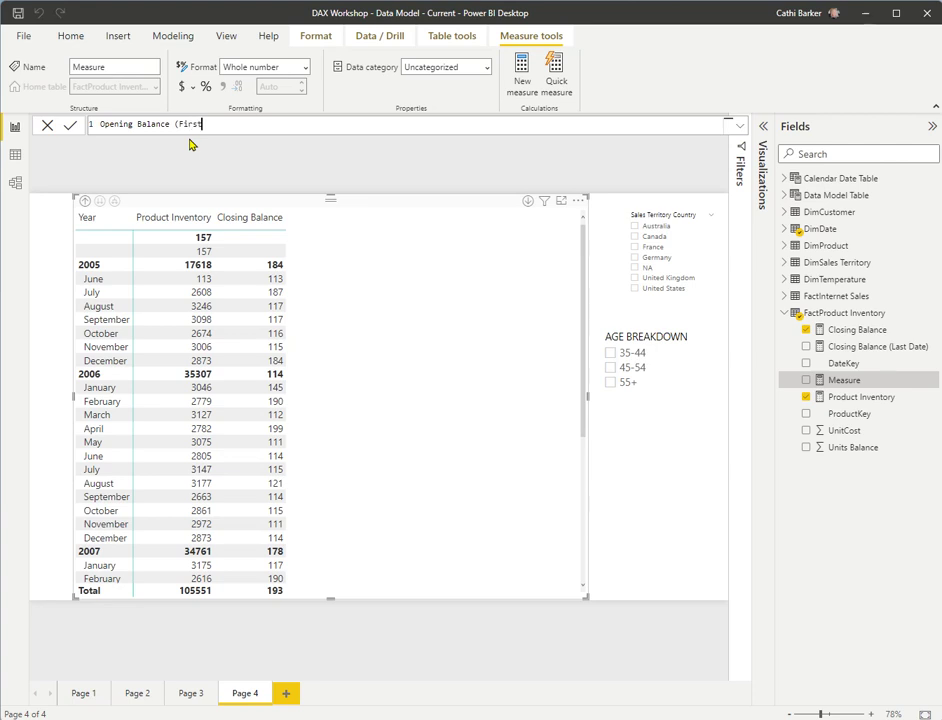
type("Date)=calcul")
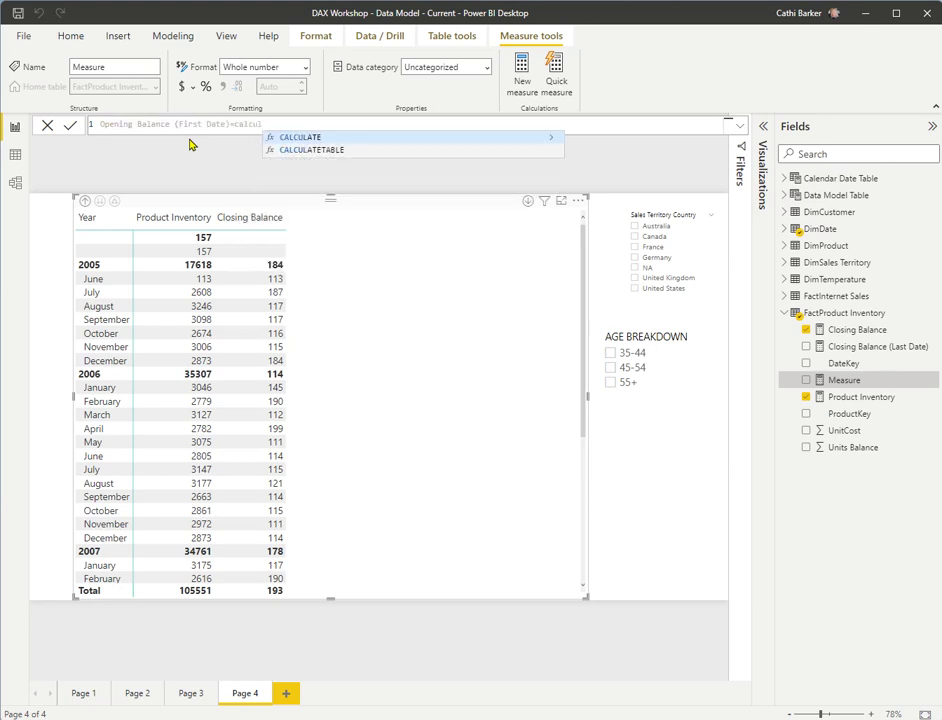
key("Tab")
type("[prod")
key("Tab")
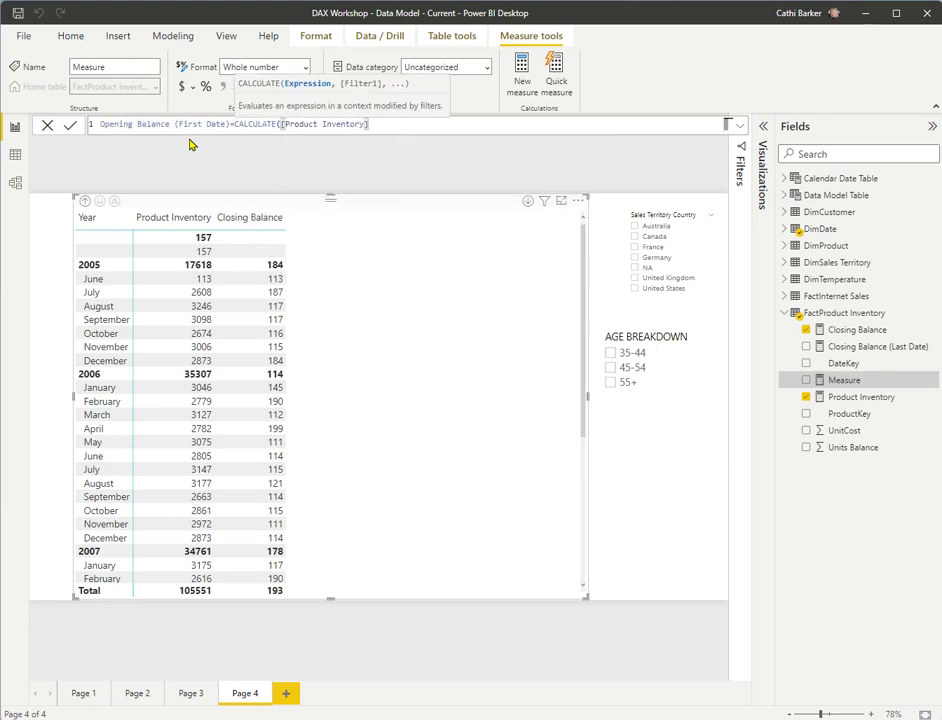
Complete the Opening Balance (First Date) formula with the filter FIRSTDATE(DimDate[Date]) and add the measure to the matrix
type(",")
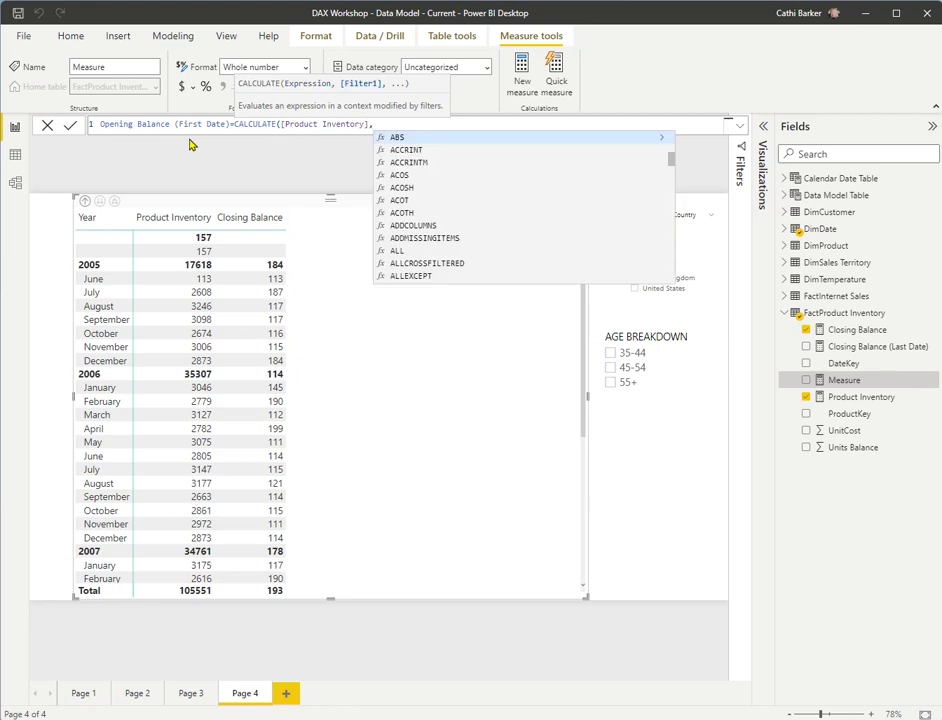
type("first")
key("Tab")
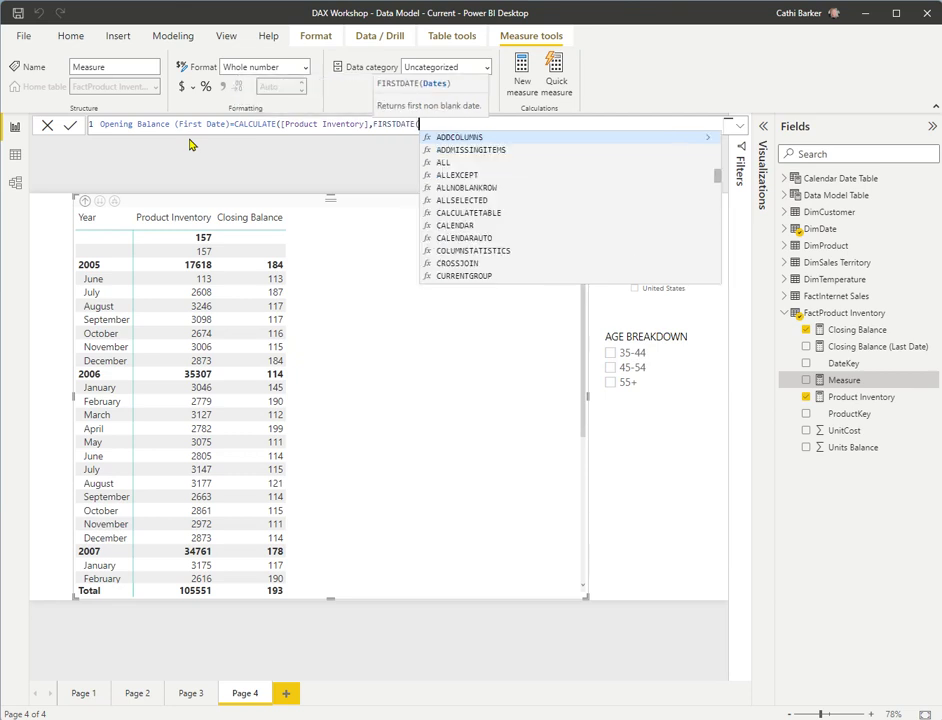
type("d")
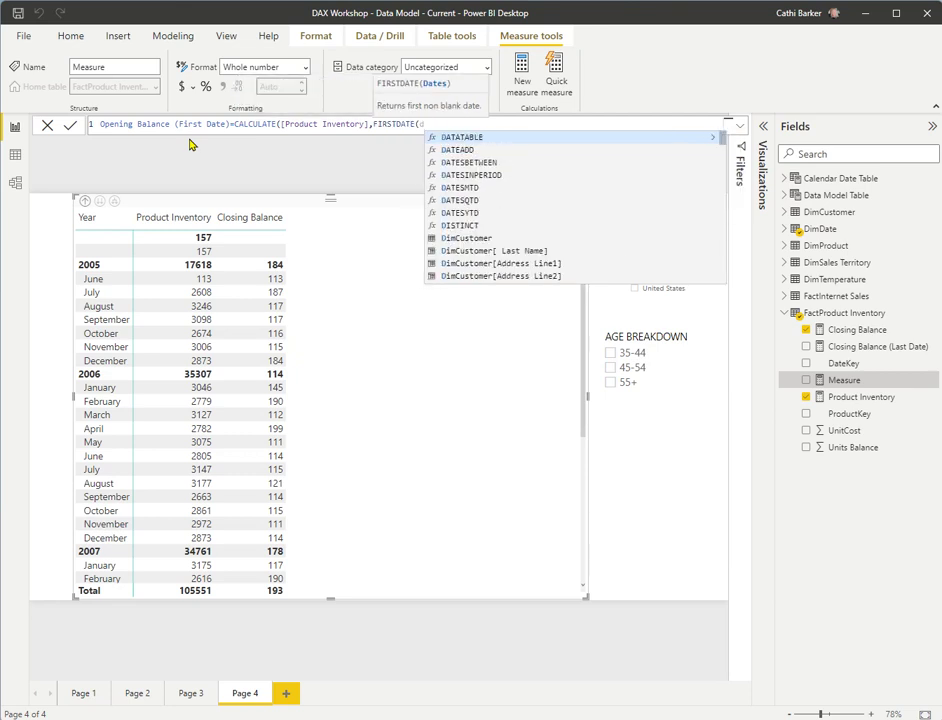
type("imdate")
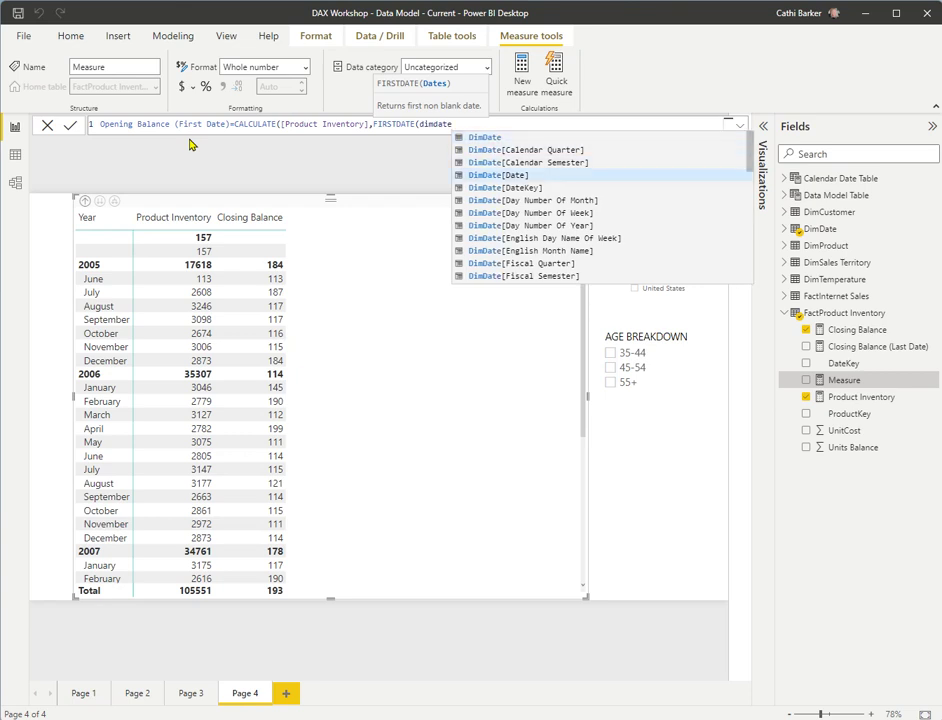
key("Tab")
type("))")
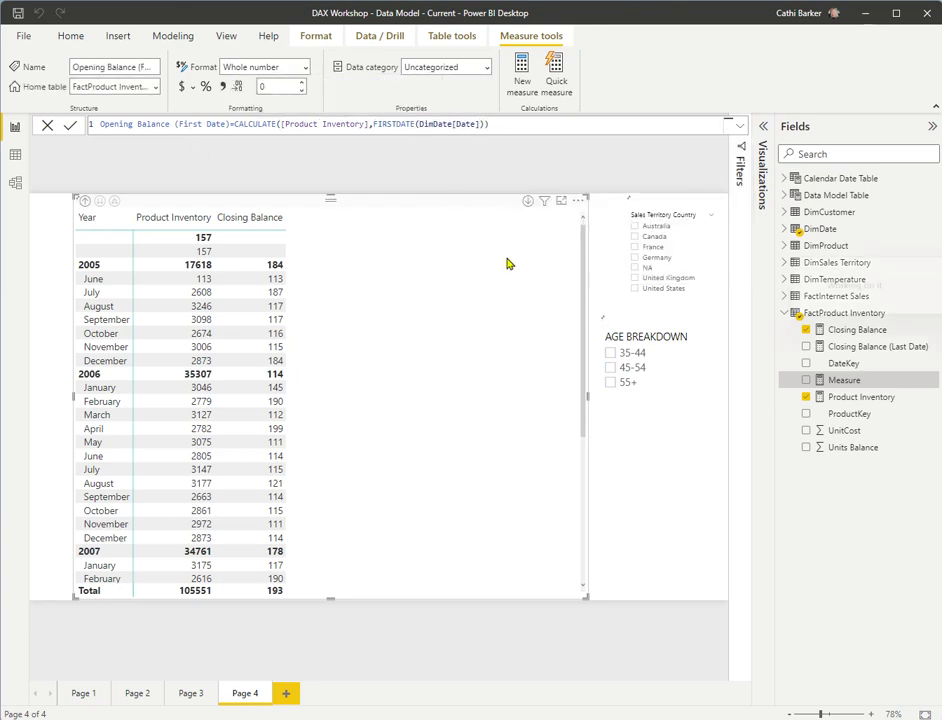
left_click_drag(868, 388, 500, 363)
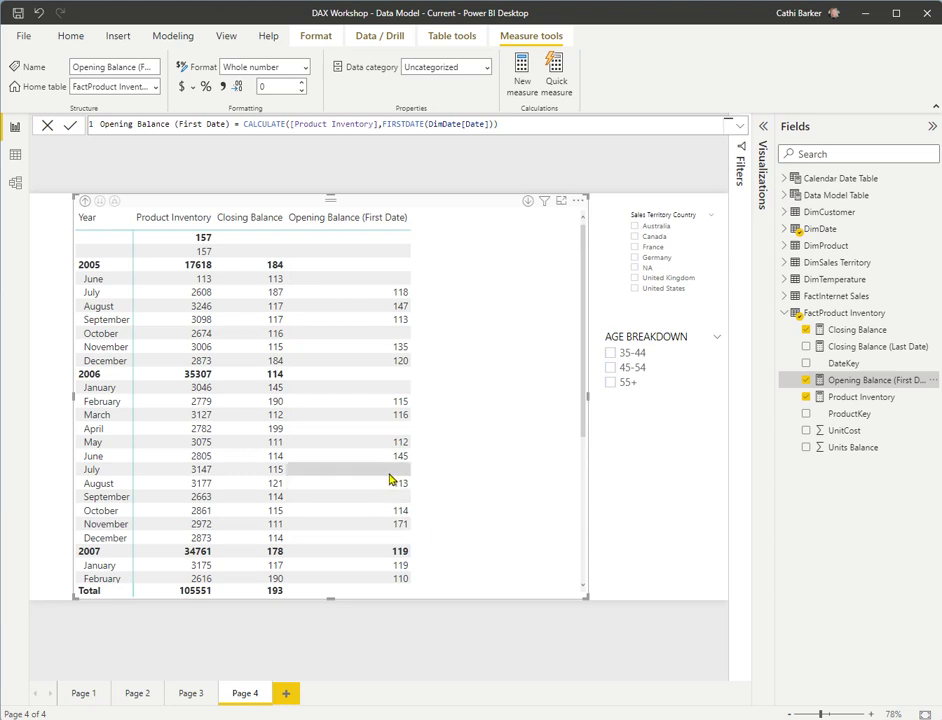
Start a FactProduct Inventory measure named Opening Balance with CALCULATE over [Product Inventory]
right_click(864, 316)
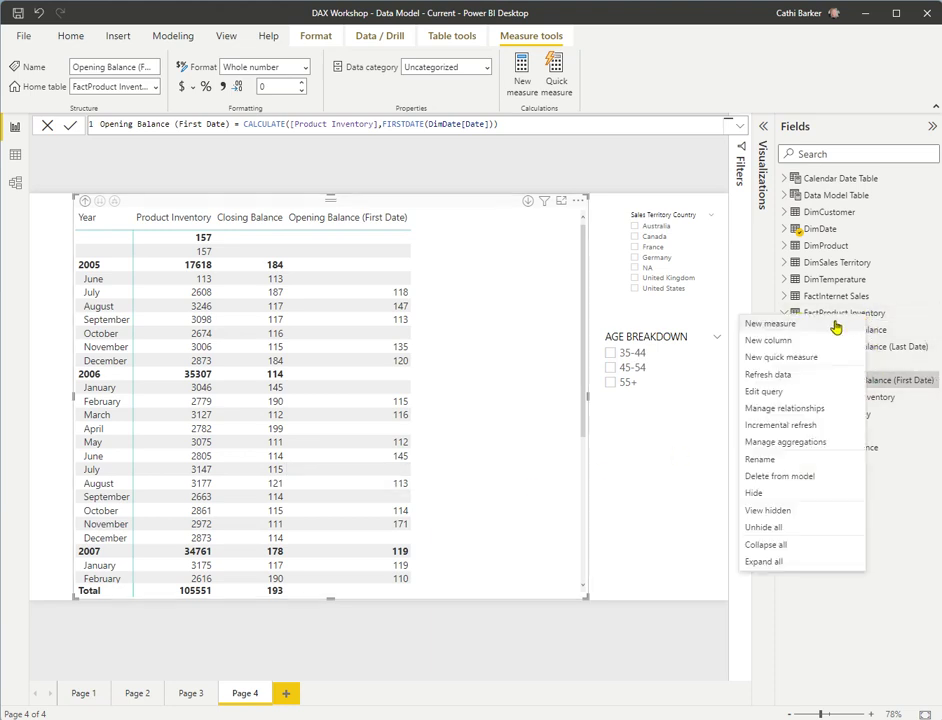
left_click(836, 323)
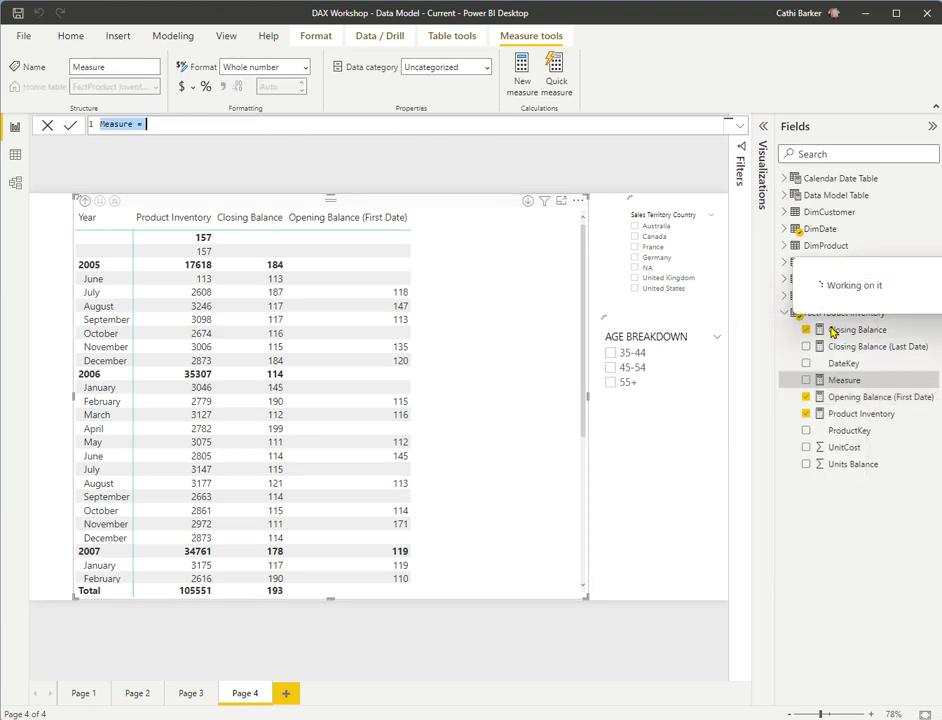
type("Cl")
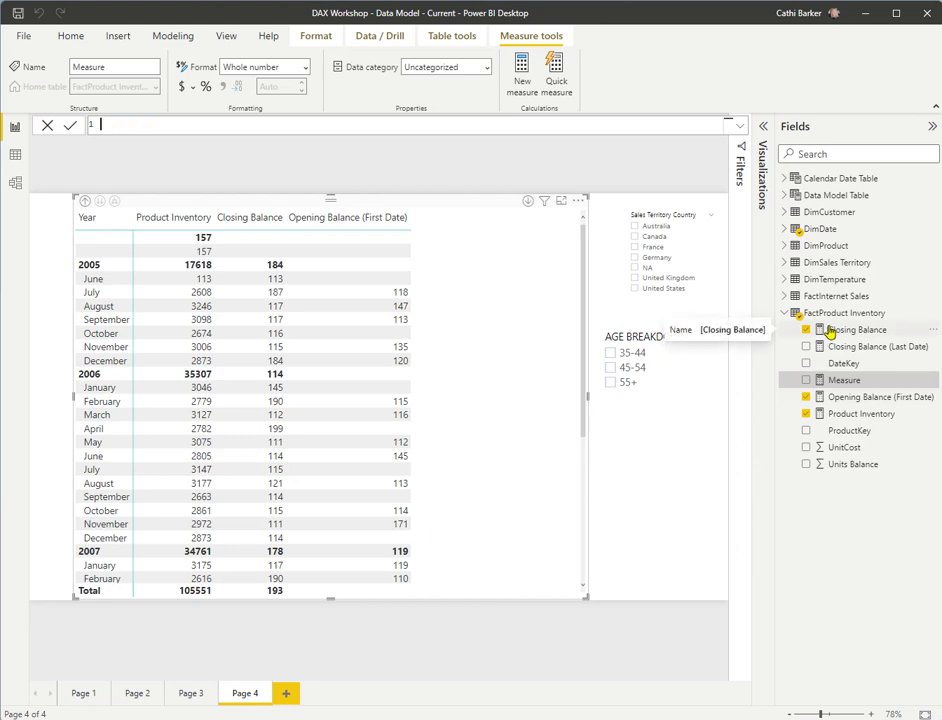
key("BackSpace")
key("BackSpace")
type("Opening Balance=CALCULATE(")
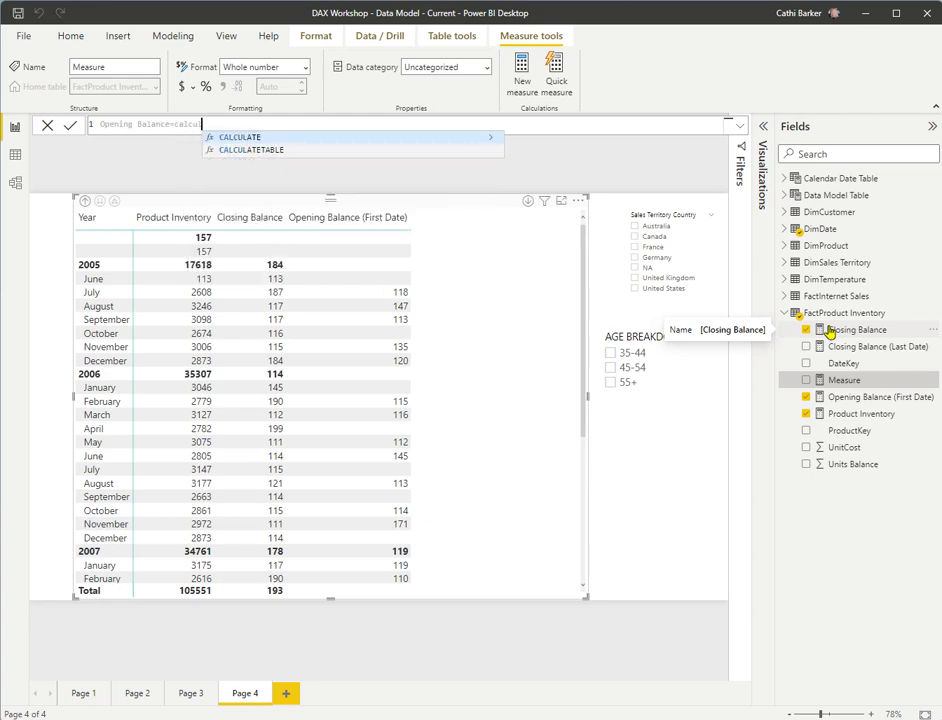
type("[prod")
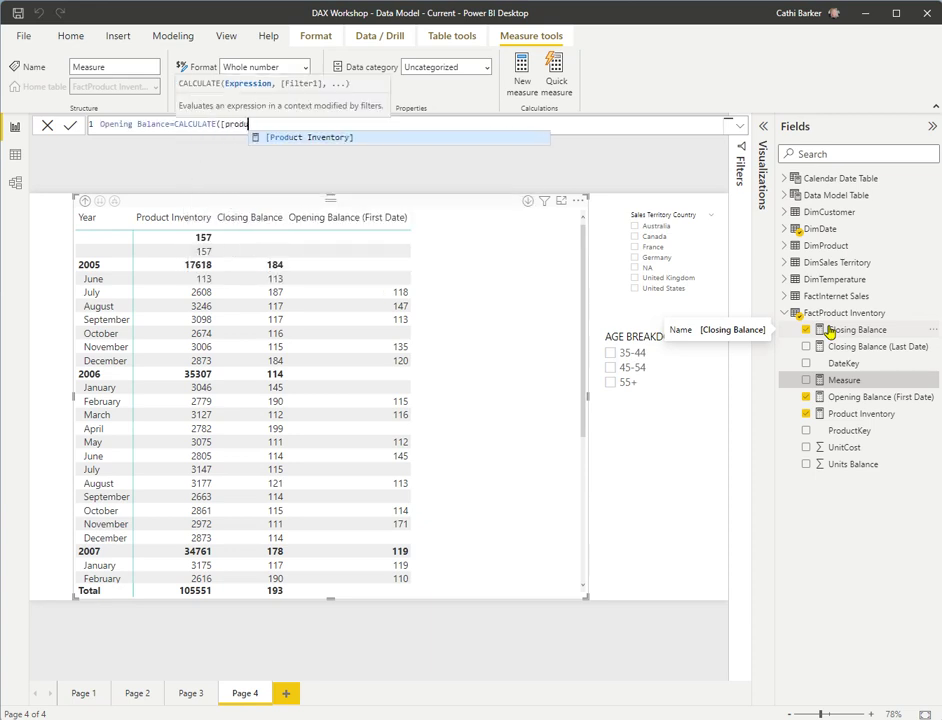
key("Tab")
Complete the Opening Balance formula with the filter FIRSTNONBLANK(DimDate[Date],[Product Inventory])
type(",first")
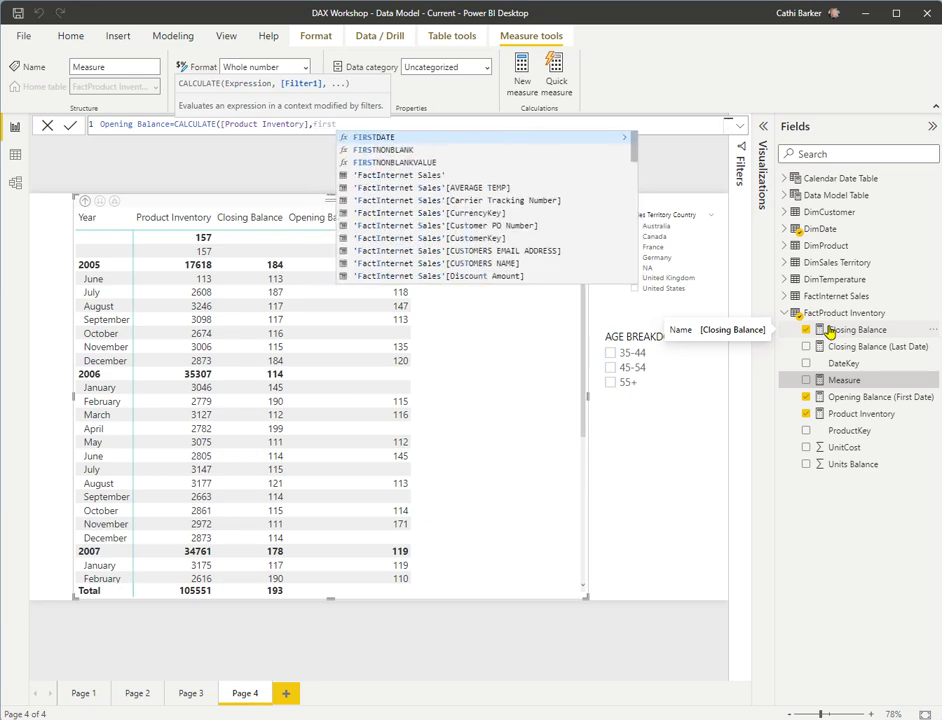
key("Down")
key("Tab")
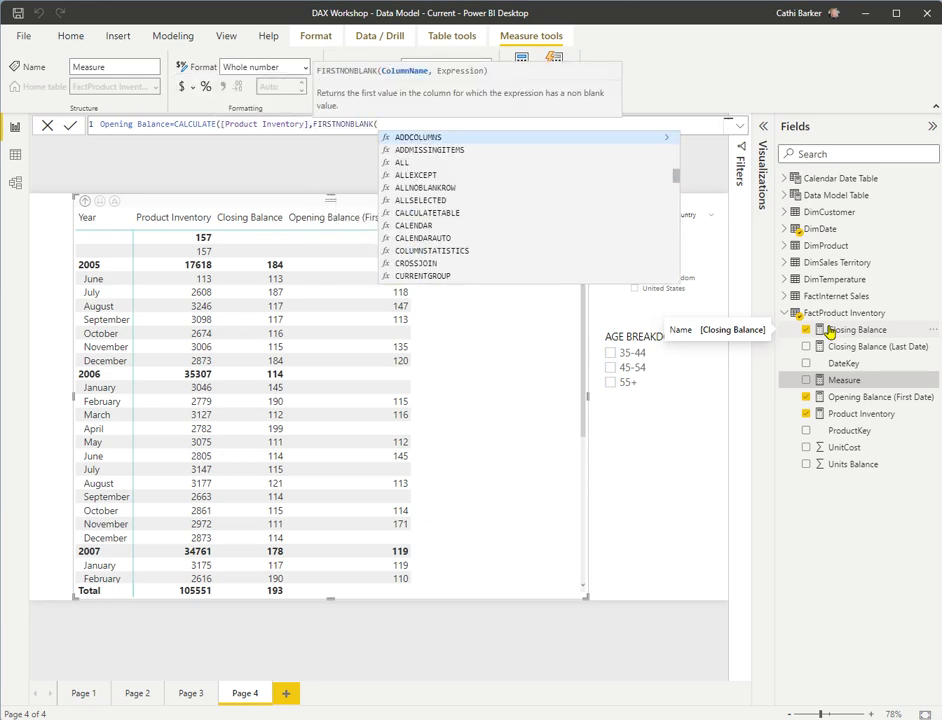
type("dimdat")
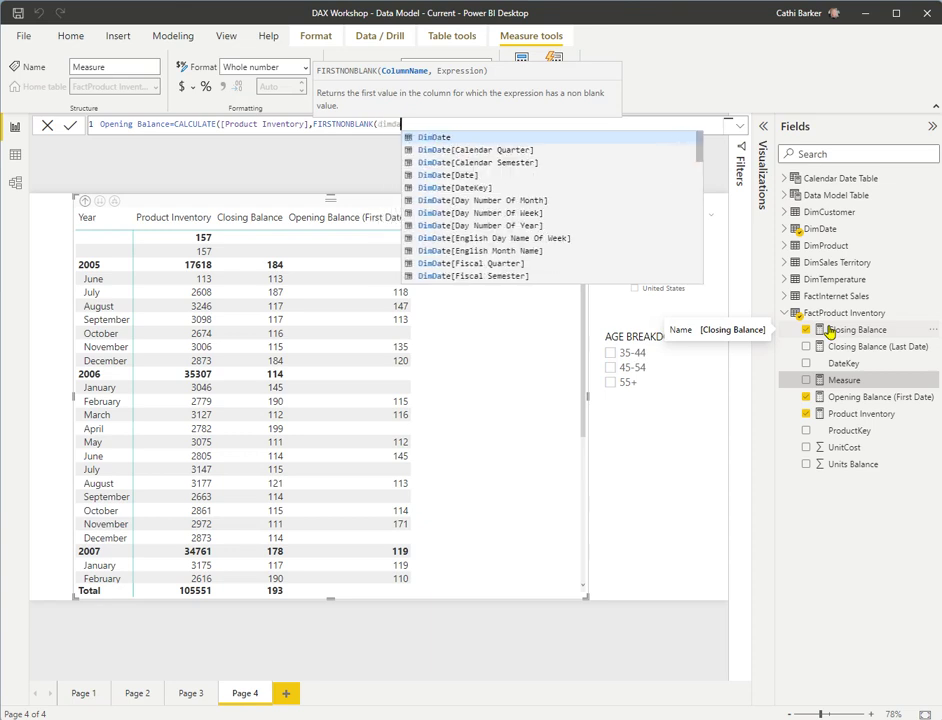
key("Down")
key("Down")
key("Down")
key("Tab")
type(",[")
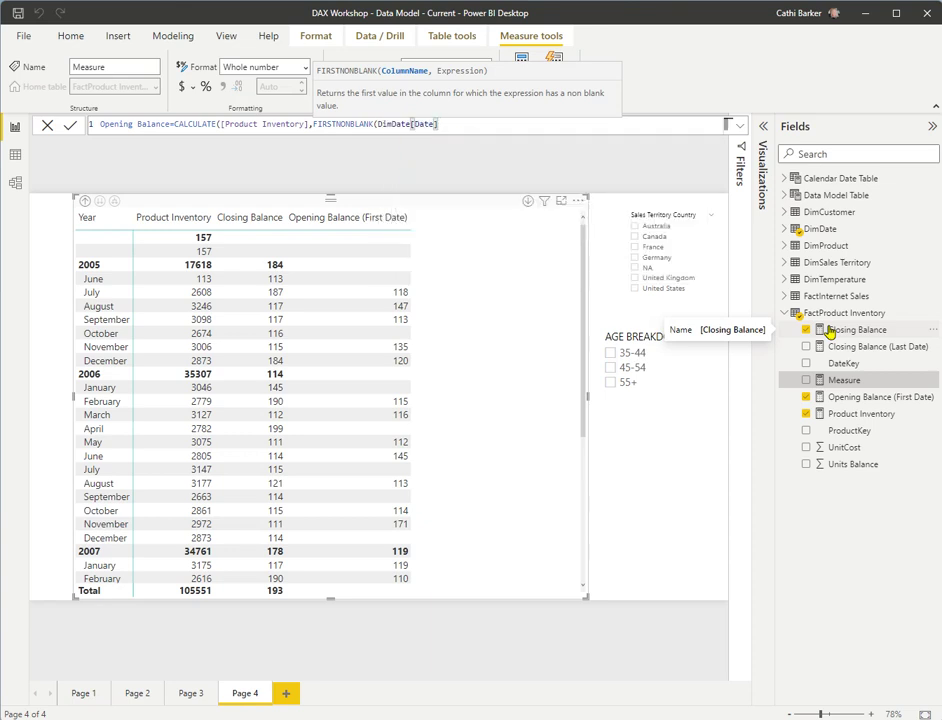
type("p")
key("BackSpace")
type("[pro")
key("Tab")
type("))")
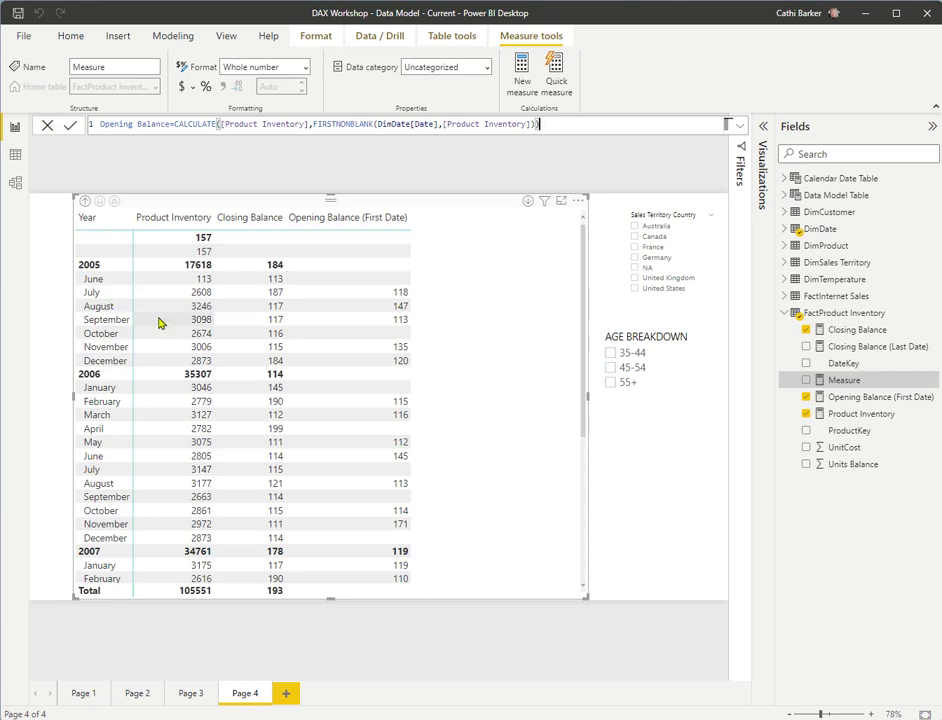
Commit the Opening Balance measure and show it in the matrix in place of Opening Balance (First Date)
key("Return")
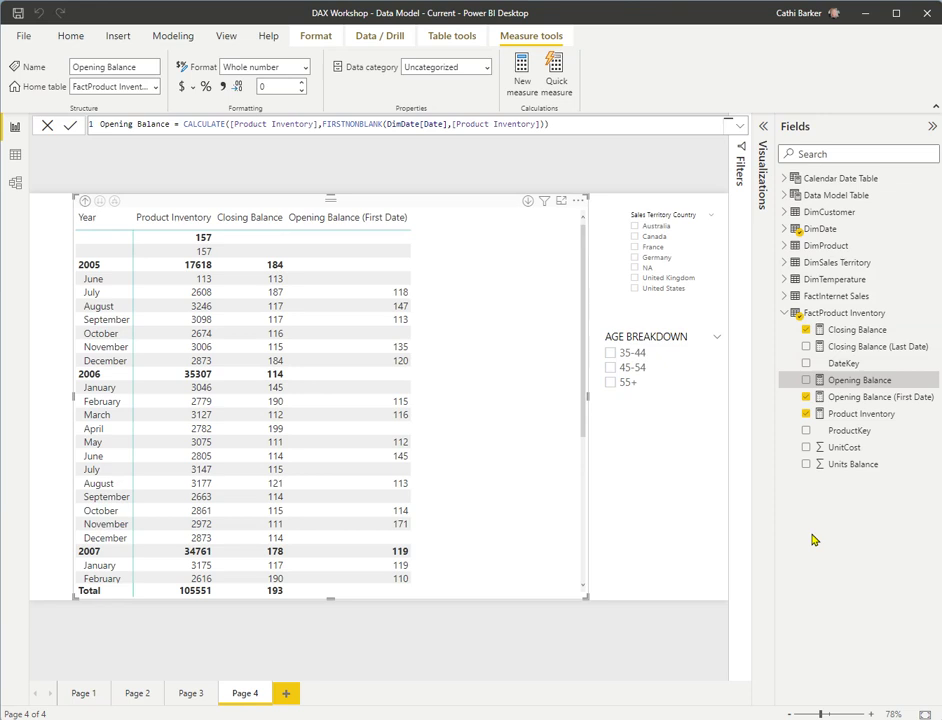
left_click_drag(815, 381, 519, 352)
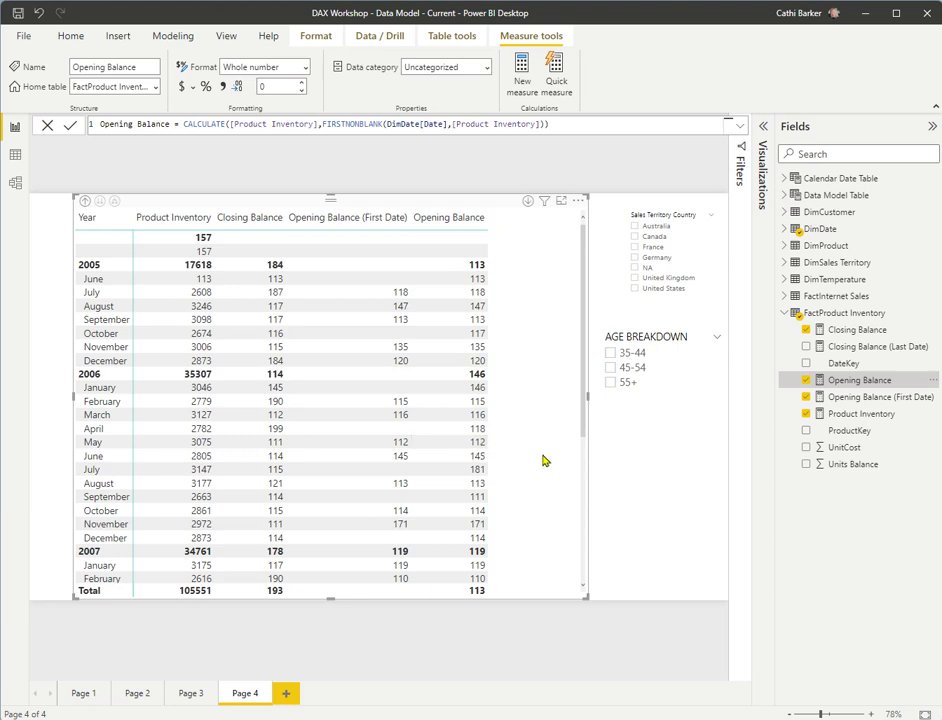
left_click(806, 399)
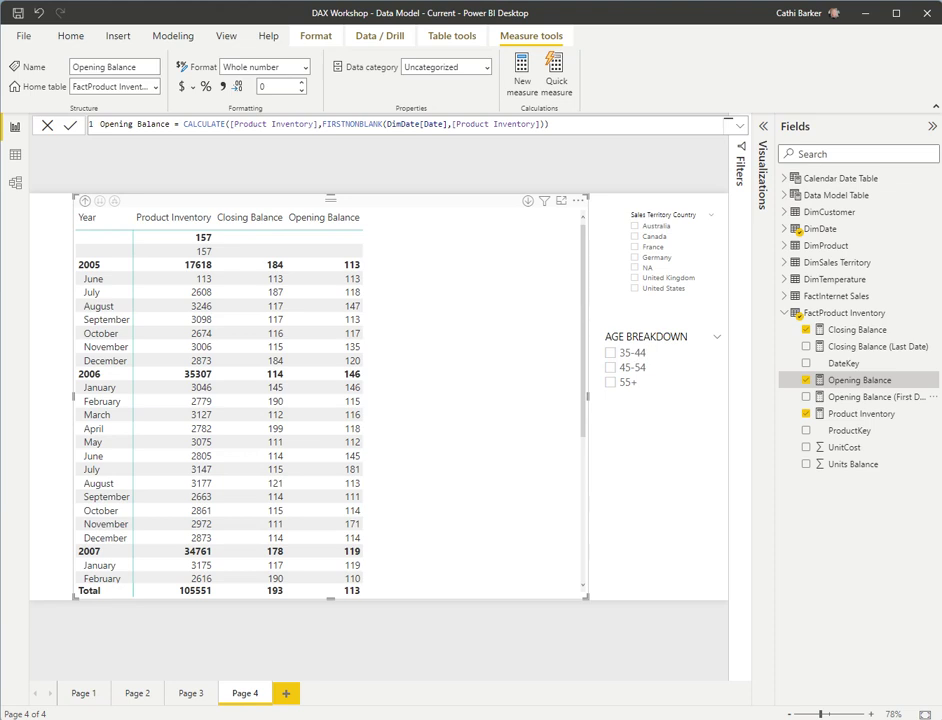
Delete the Sales Territory Country and AGE BREAKDOWN slicers from the report page
left_click(665, 212)
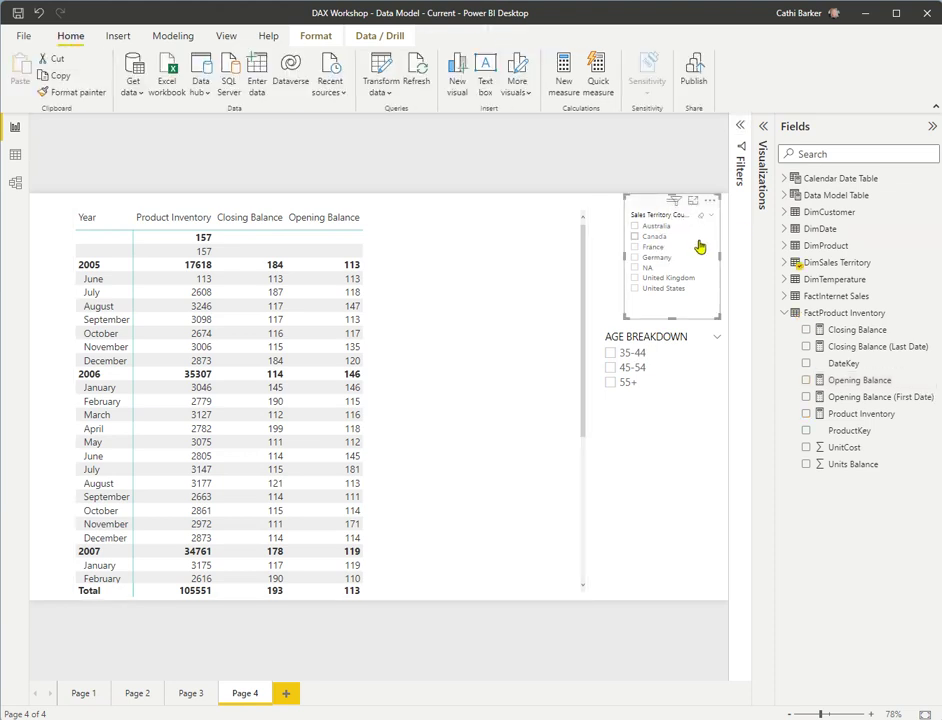
key("Delete")
left_click(656, 322)
key("Delete")
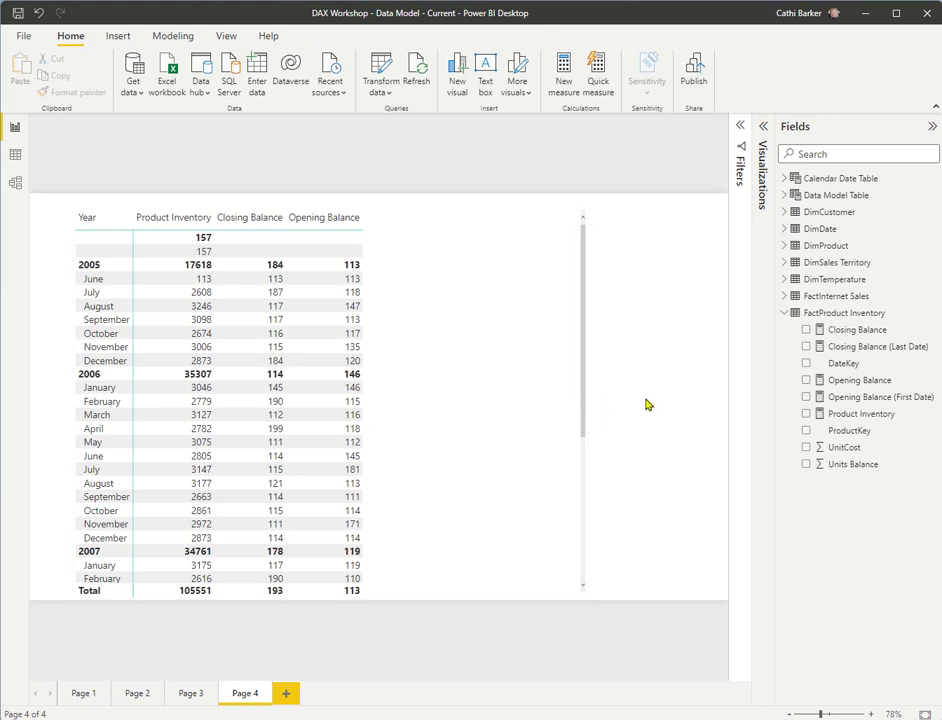
Start a FactProduct Inventory measure named Opening Balance Month with OPENINGBALANCEMONTH over [Product Inventory]
right_click(850, 316)
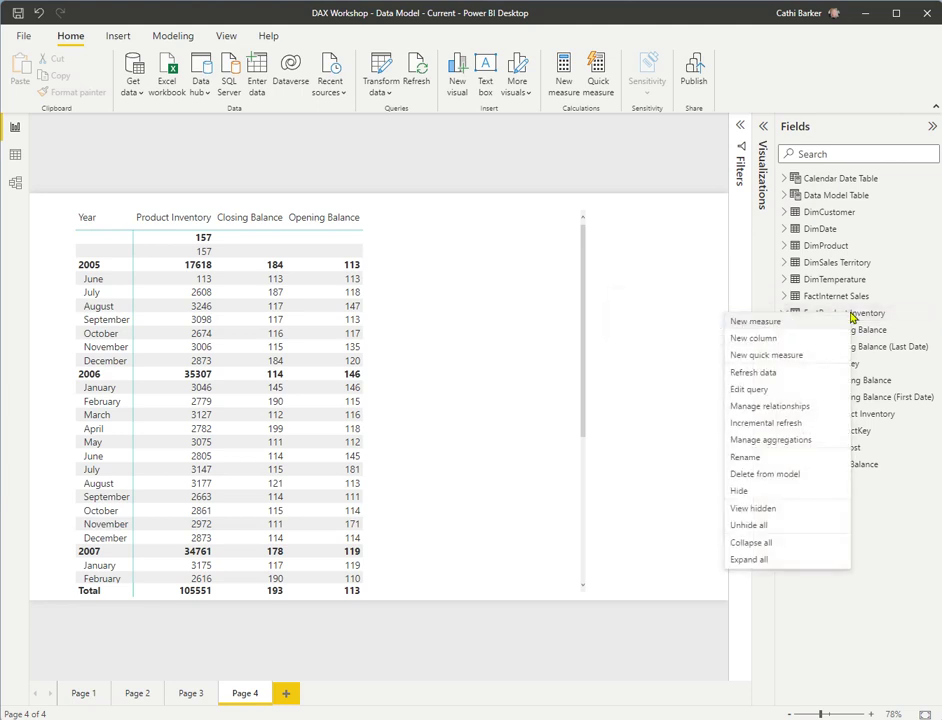
key("Escape")
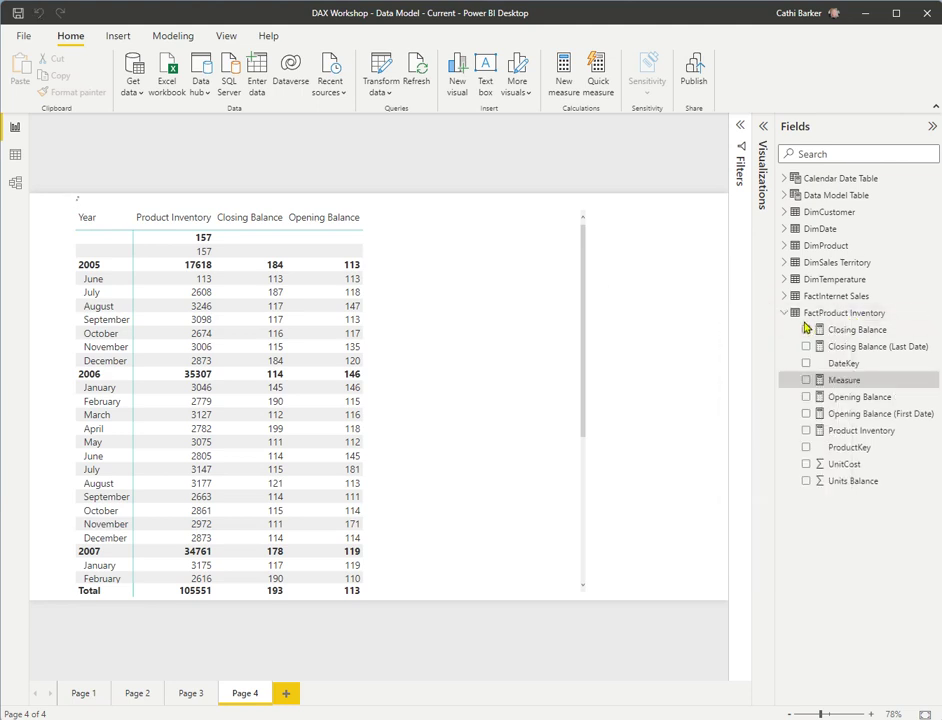
type("Cpening Balance M")
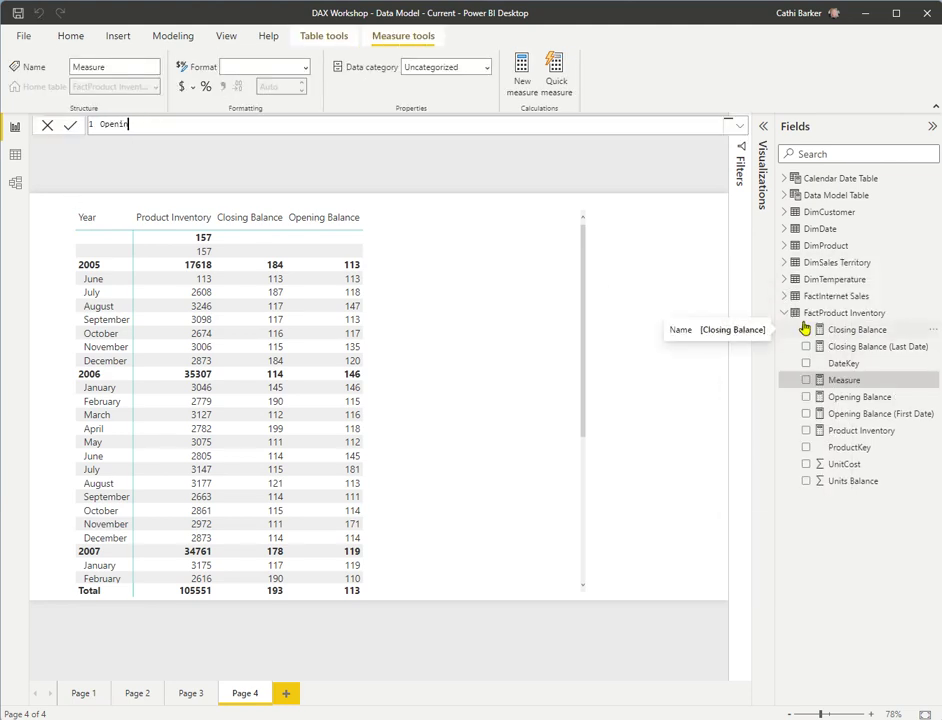
type("onth=openin")
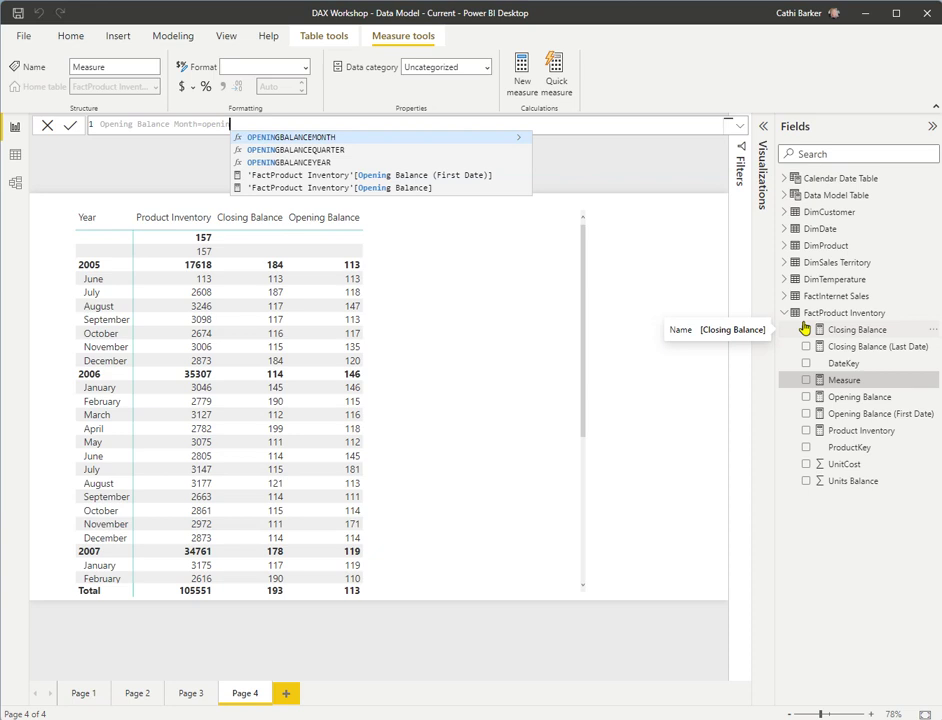
key("Tab")
type("[pro")
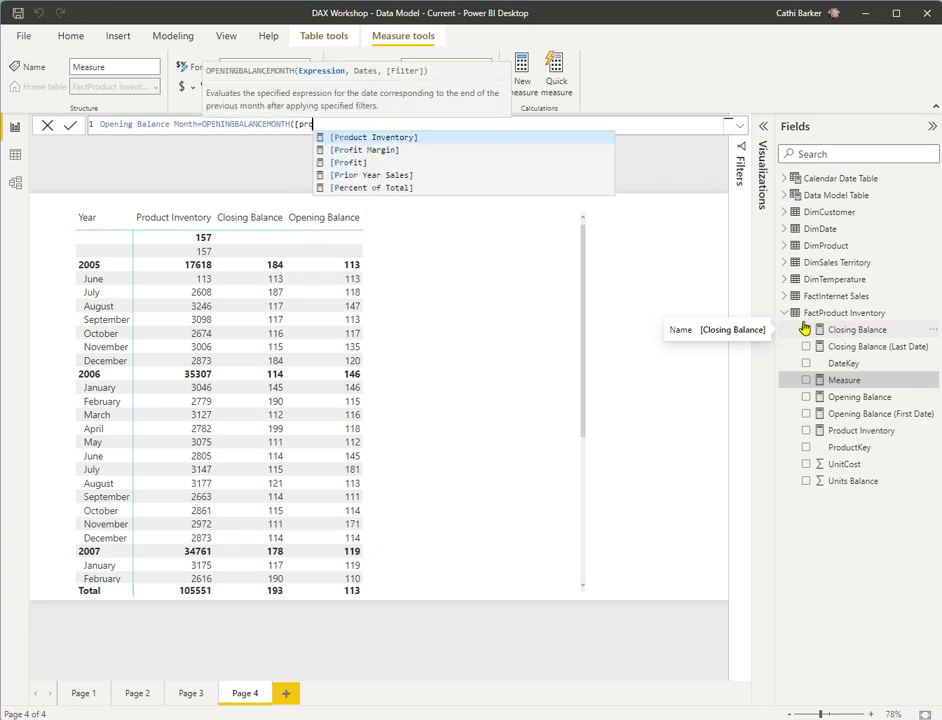
key("Tab")
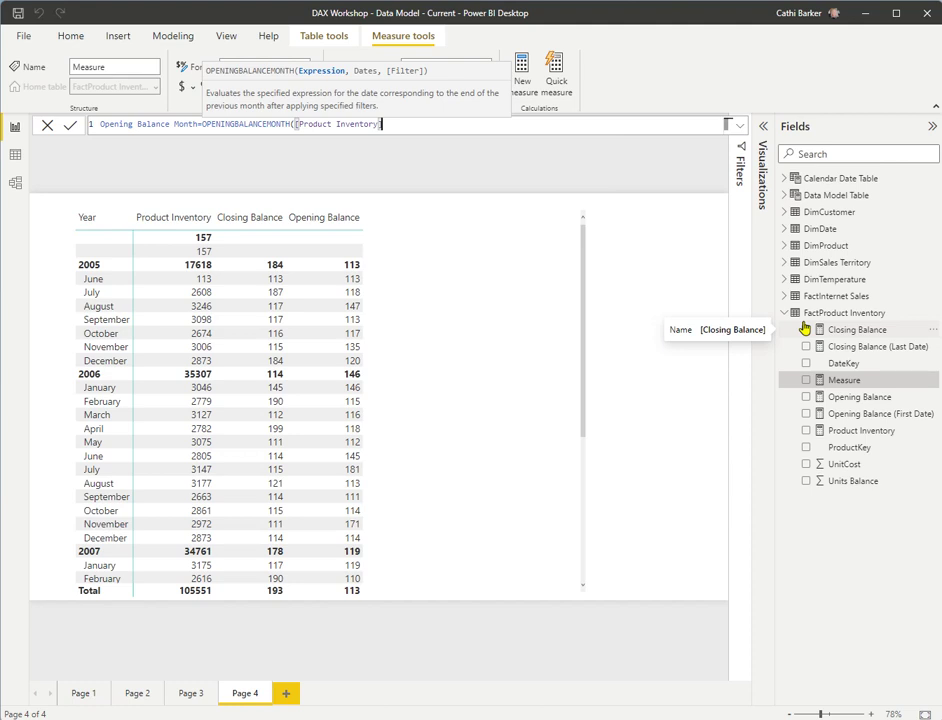
Complete the Opening Balance Month formula with DimDate[Date] as its dates argument and add the measure to the matrix
type(",dimd")
key("Down")
key("Down")
key("Down")
key("Tab")
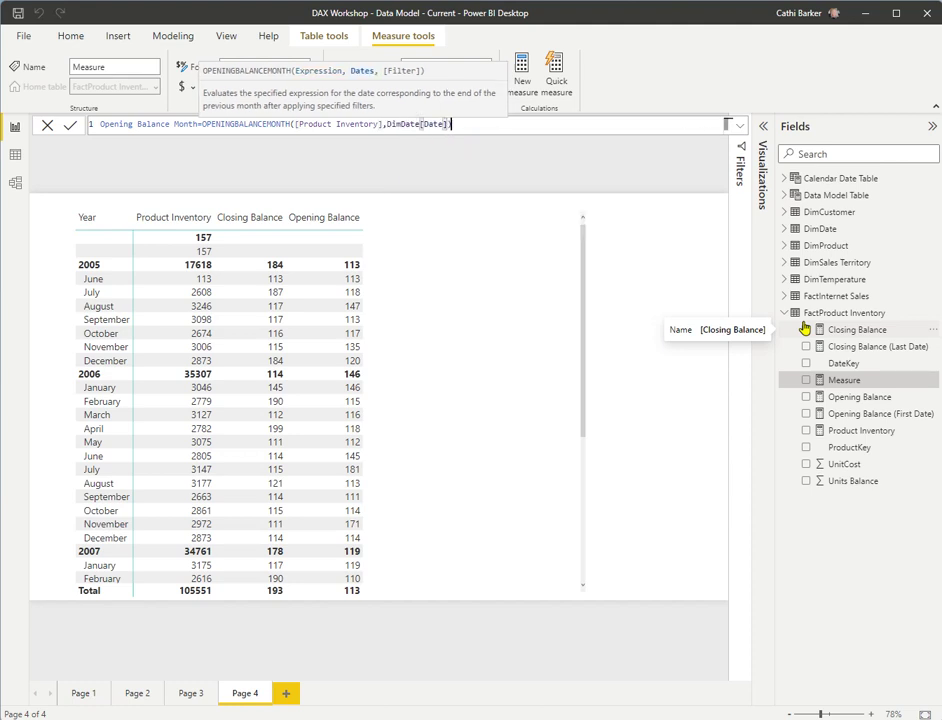
type(")")
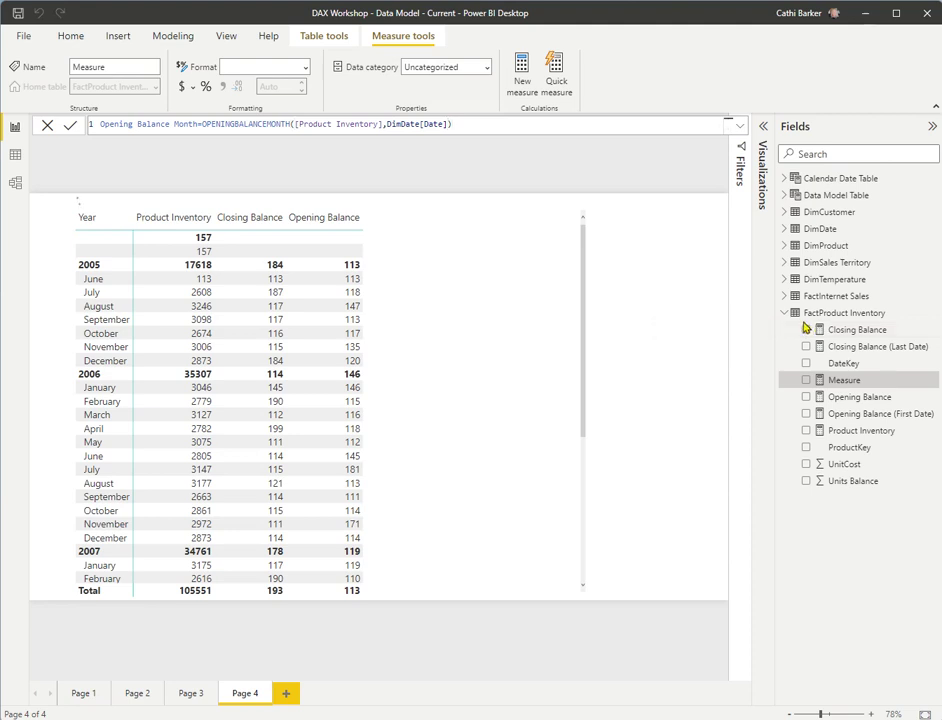
key("Return")
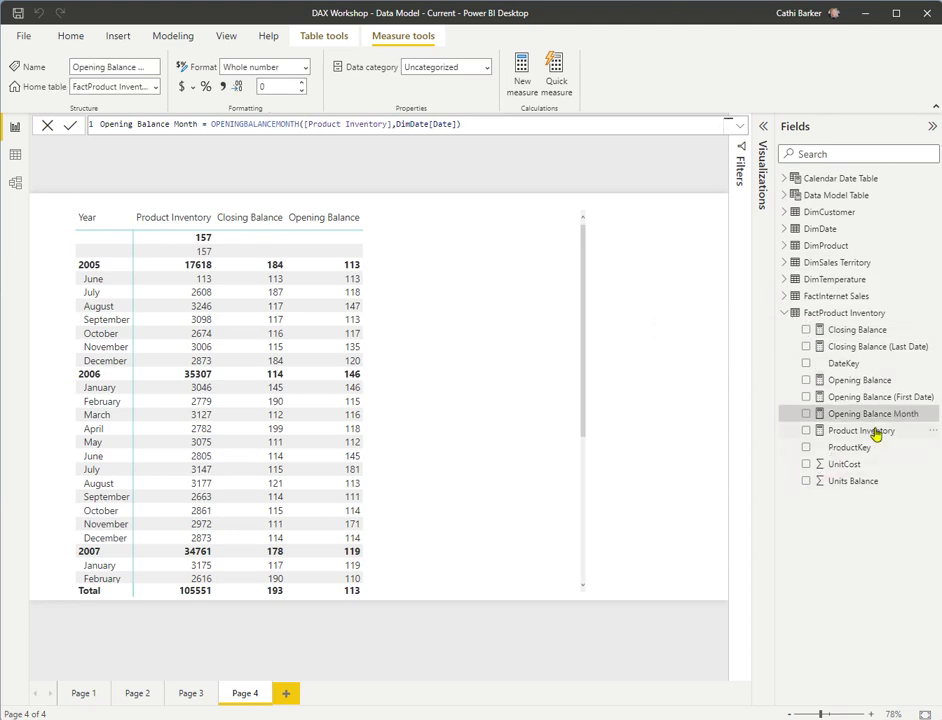
left_click_drag(876, 413, 532, 378)
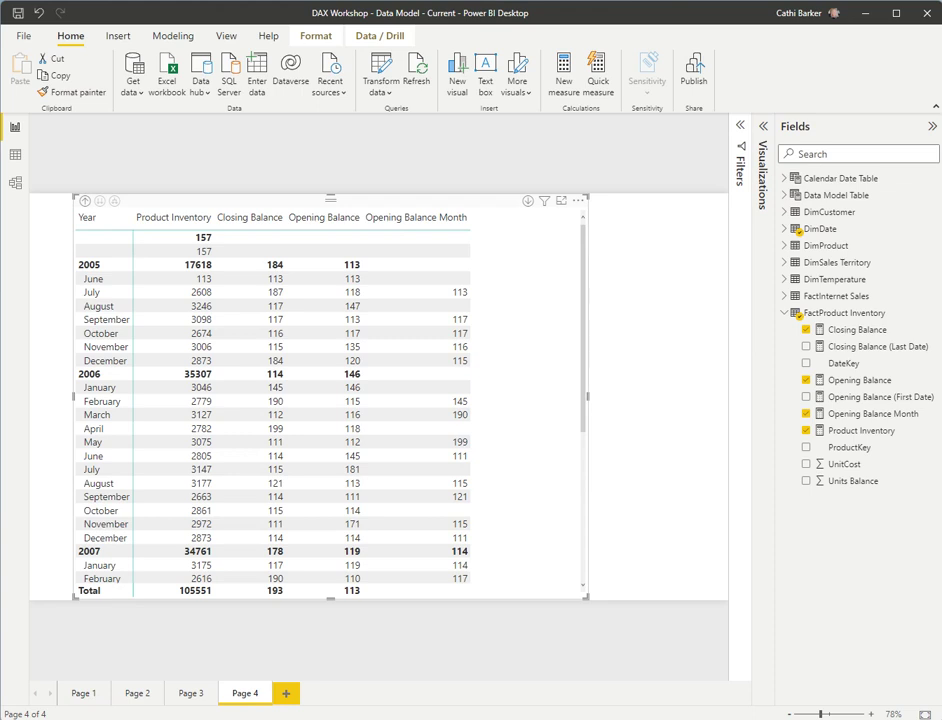
Start a FactProduct Inventory measure named Opening Balance Month (Non Blank), with CALCULATE([Product Inventory], on a second line
right_click(852, 318)
left_click(815, 324)
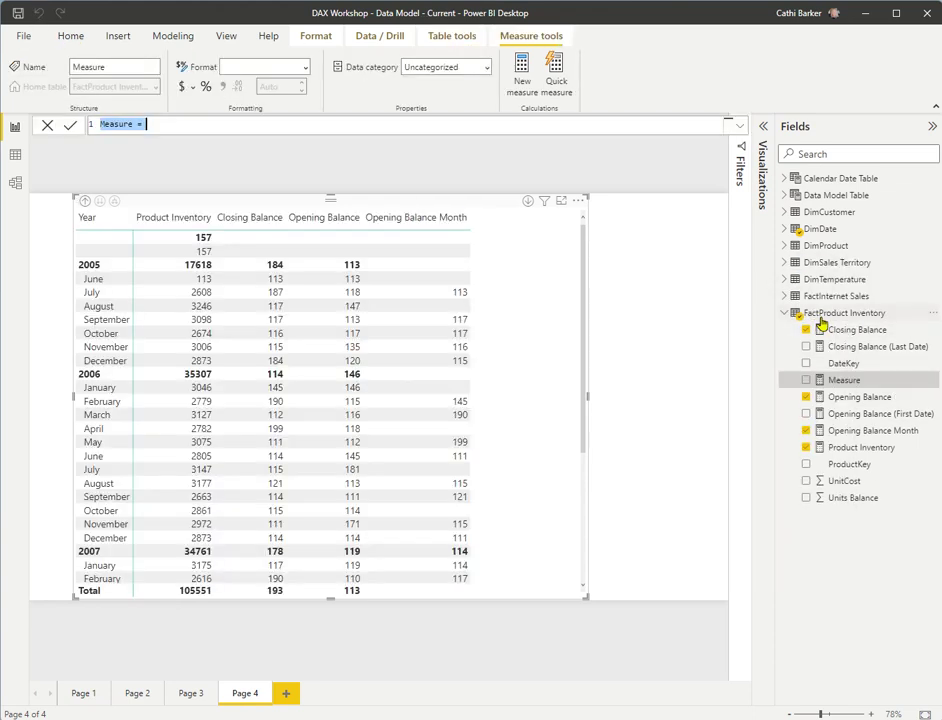
type("Opening Balance")
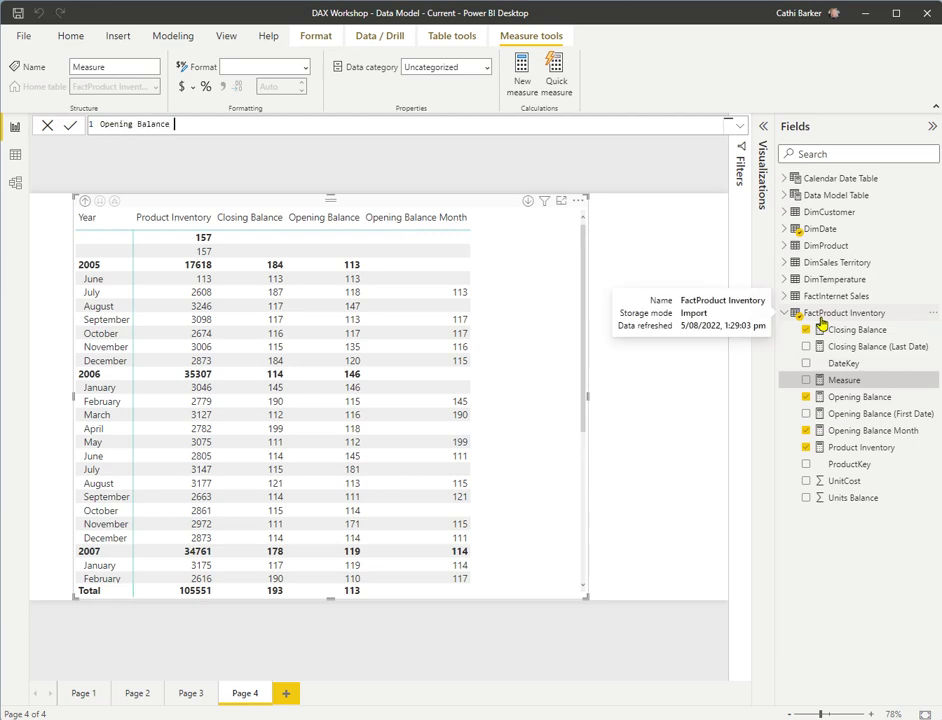
type(" Month (Non Blank)=")
key("shift+Return")
type("CALCULATE([Product Inventory]")
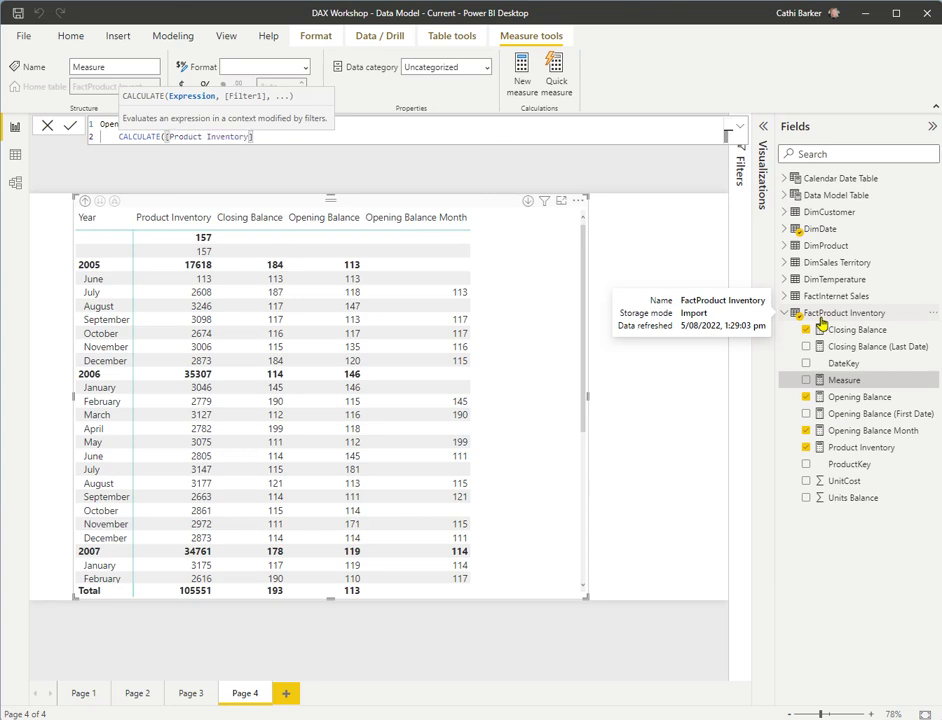
type(",")
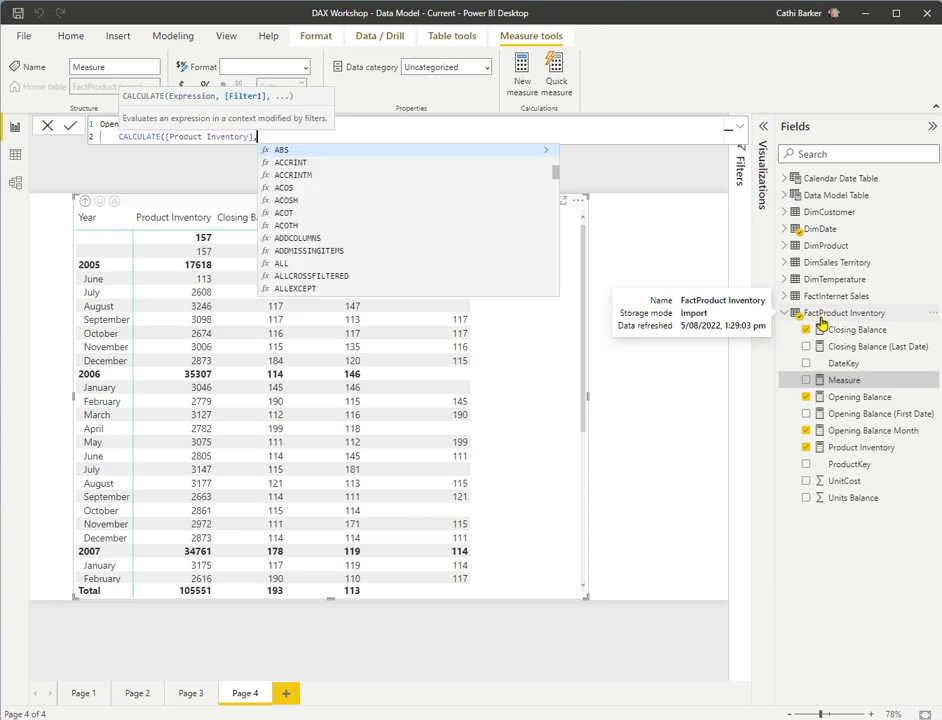
type("ABS(")
key("BackSpace")
key("BackSpace")
key("BackSpace")
key("BackSpace")
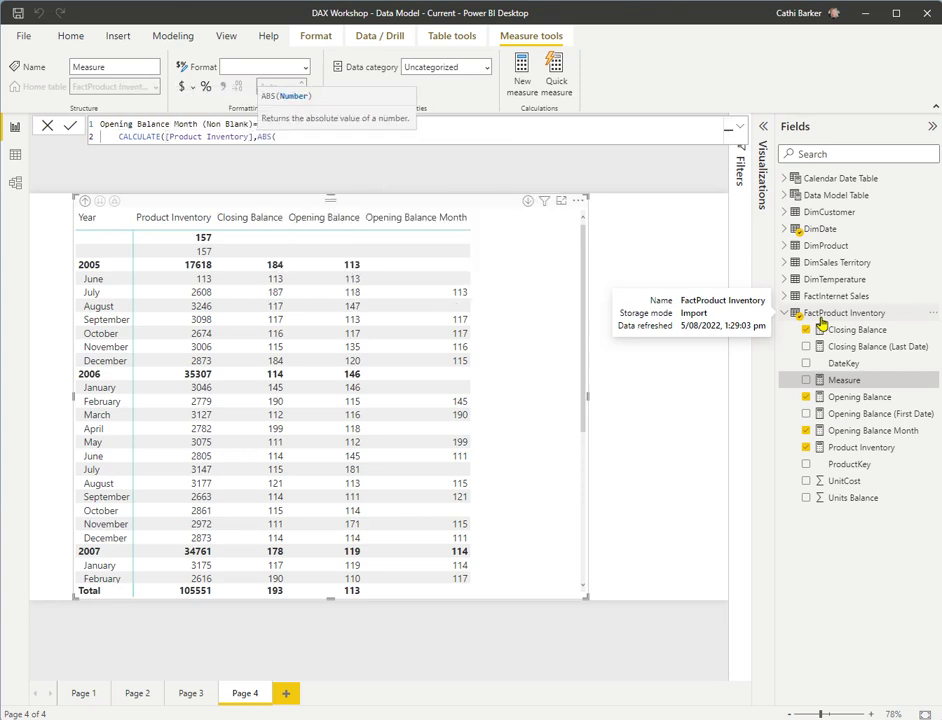
Add the comment line //FILTER PART OF THE CALCULATE below the CALCULATE line and begin a fourth line
key("shift+Return")
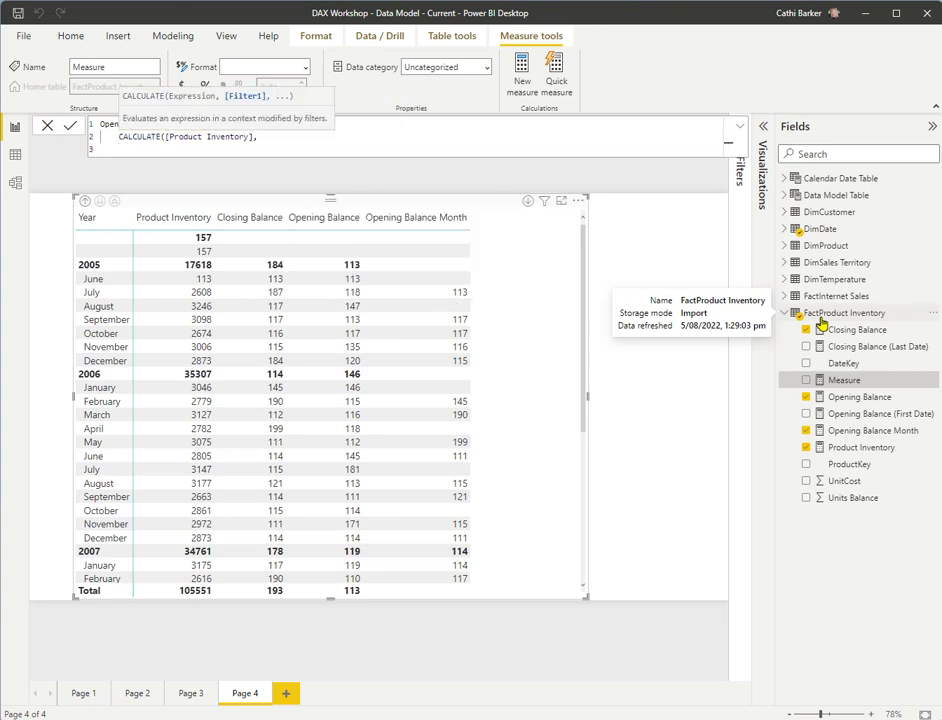
type("//")
type("FITLER")
key("BackSpace")
key("BackSpace")
key("BackSpace")
key("BackSpace")
key("BackSpace")
type("LTER PART OF THE CALC")
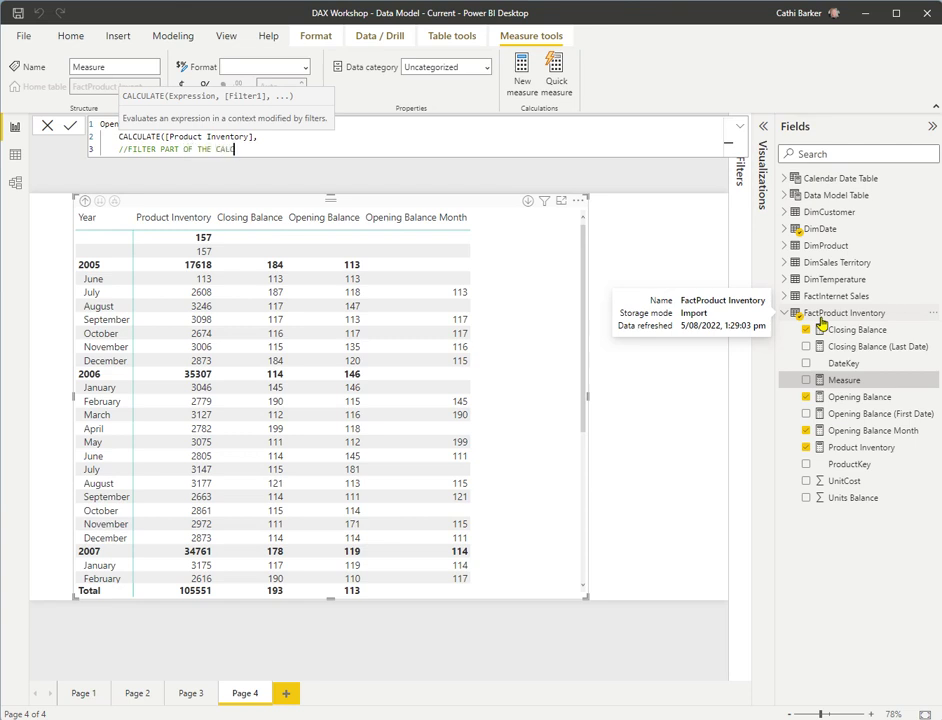
type("ULATE")
key("shift+Return")
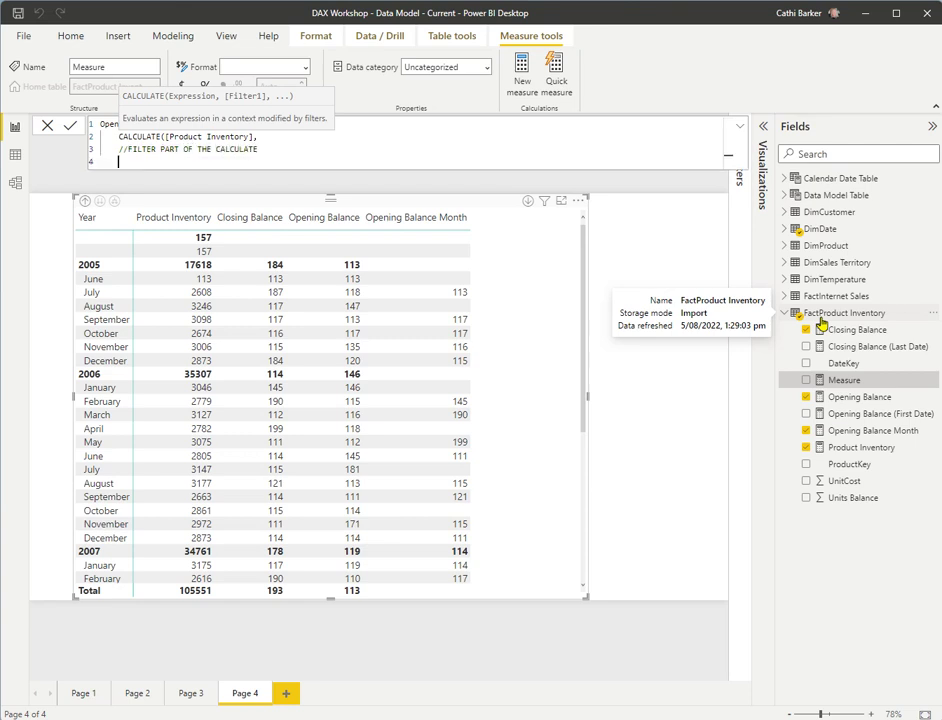
Begin the CALCULATE filter on the fourth line with LASTNONBLANK and nest PARALLELPERIOD as its first argument
type("LAST")
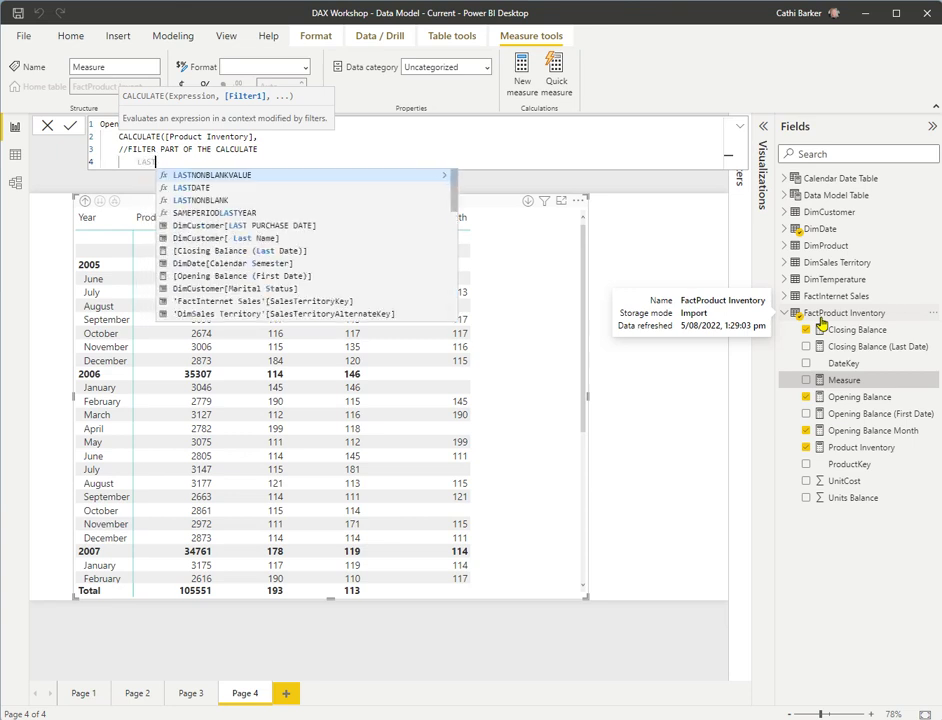
key("Down")
key("Down")
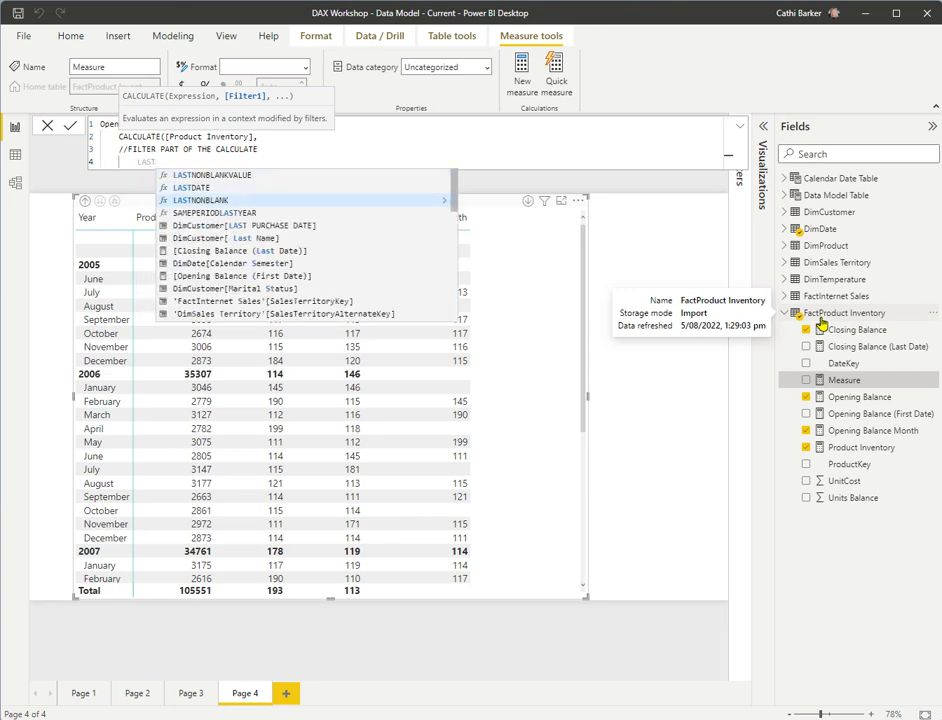
key("Tab")
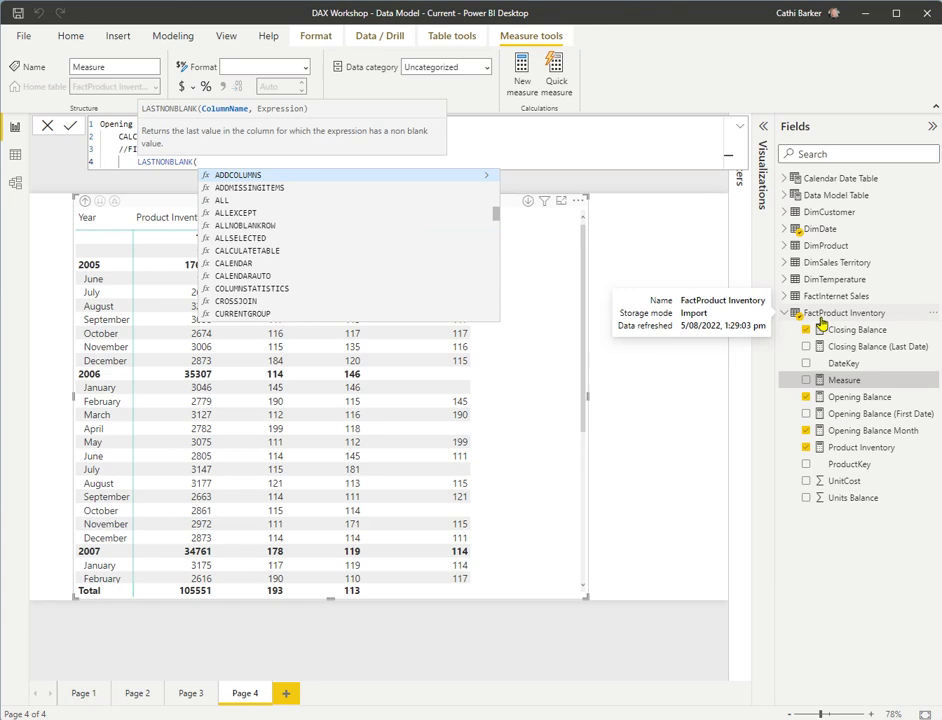
type("Para")
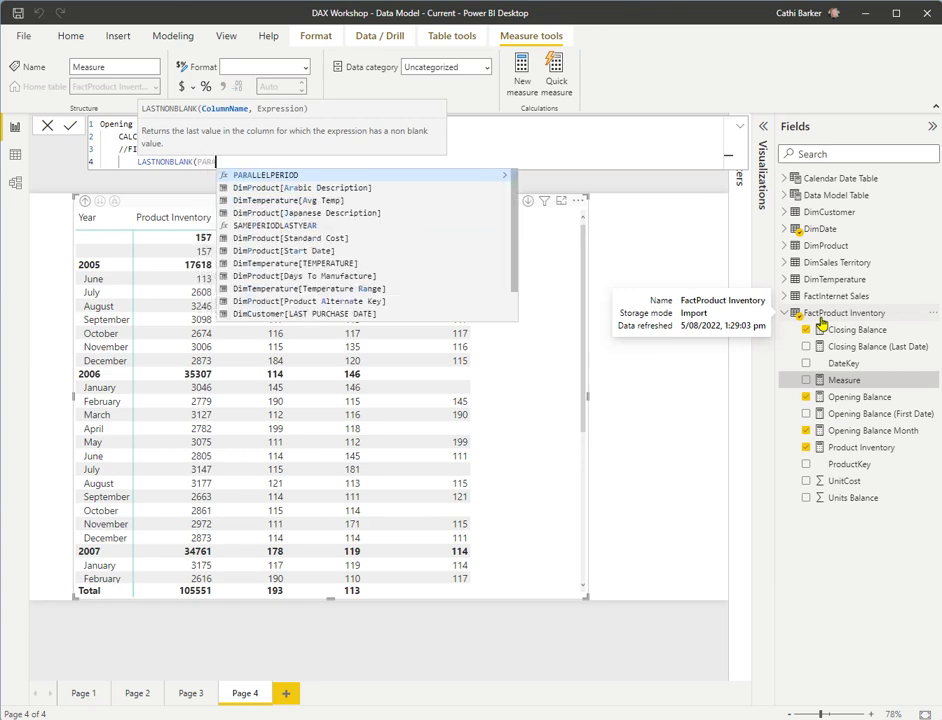
key("Tab")
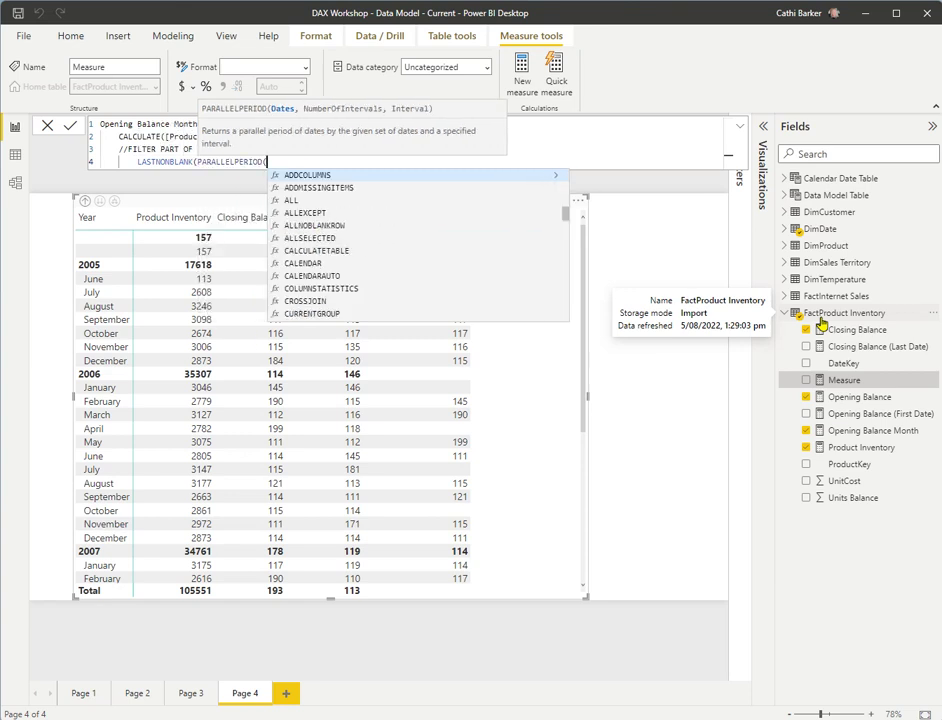
Fill in the PARALLELPERIOD arguments with 'DimDate'[Date], -1 and MONTH, and close the function
type("'DIM")
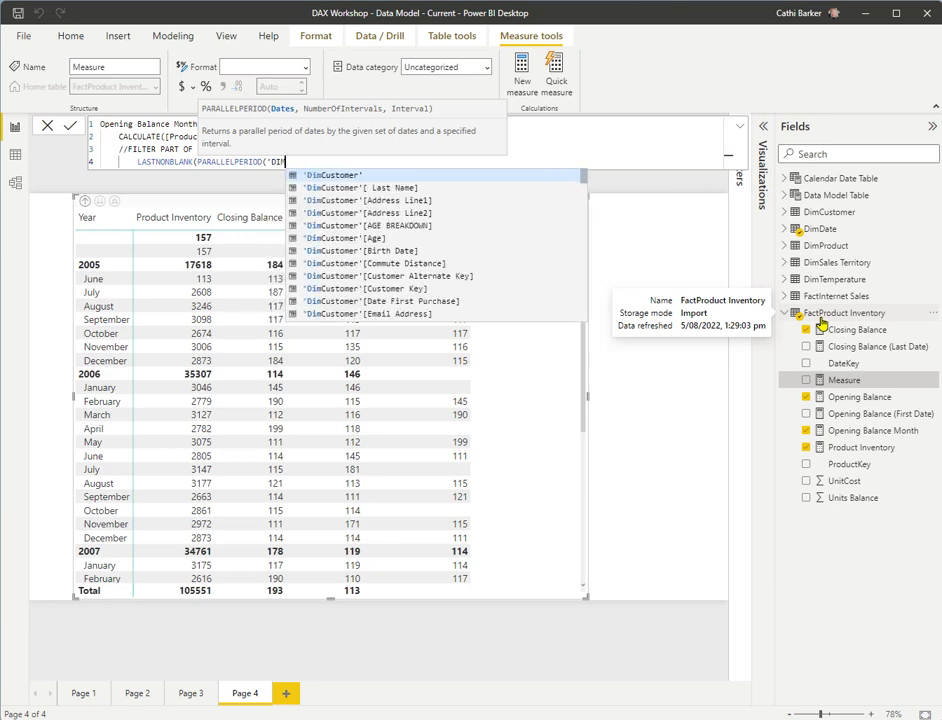
type("D")
key("Down")
key("Down")
key("Down")
key("Tab")
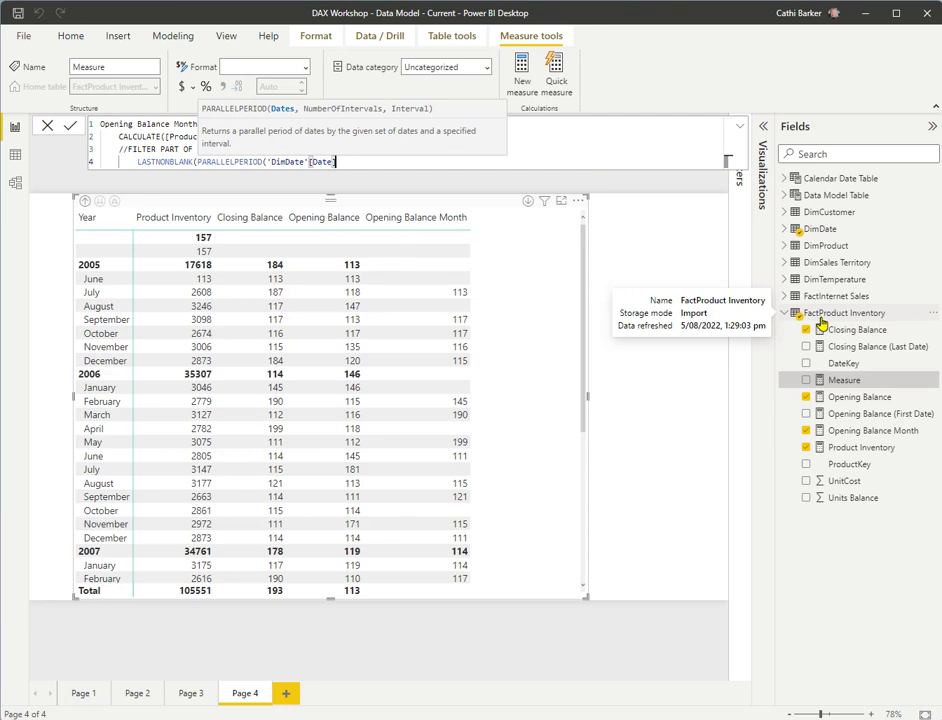
type(",-1")
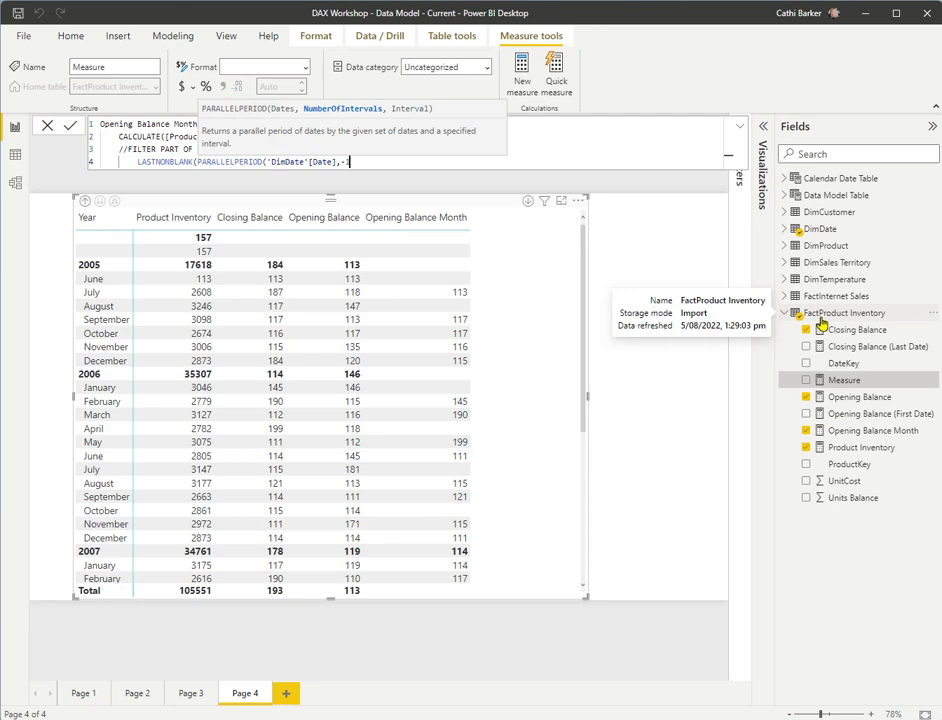
type(",")
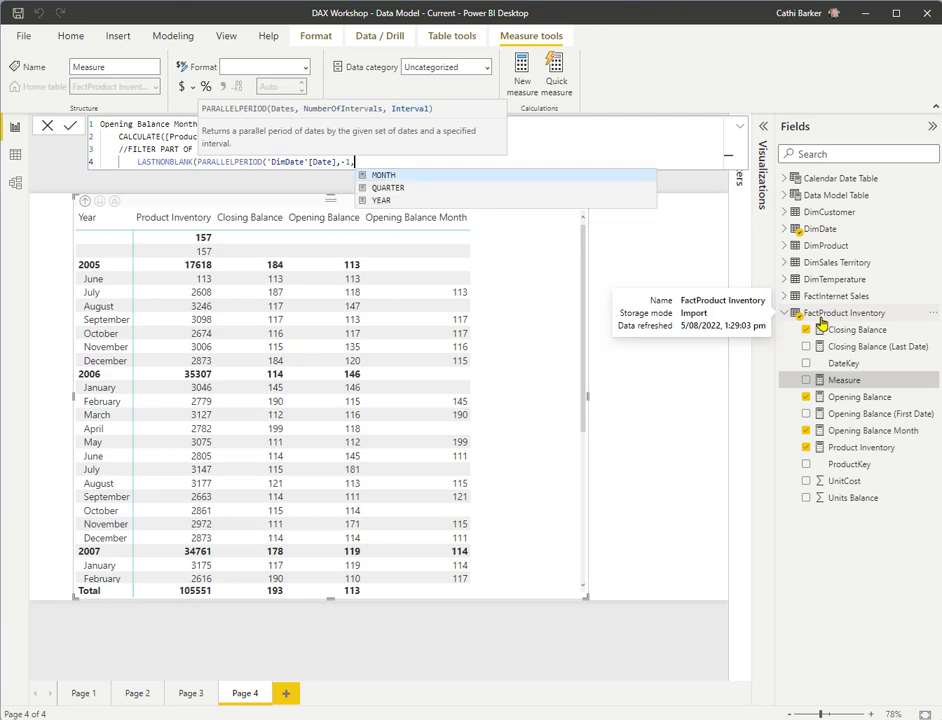
type("MONTH")
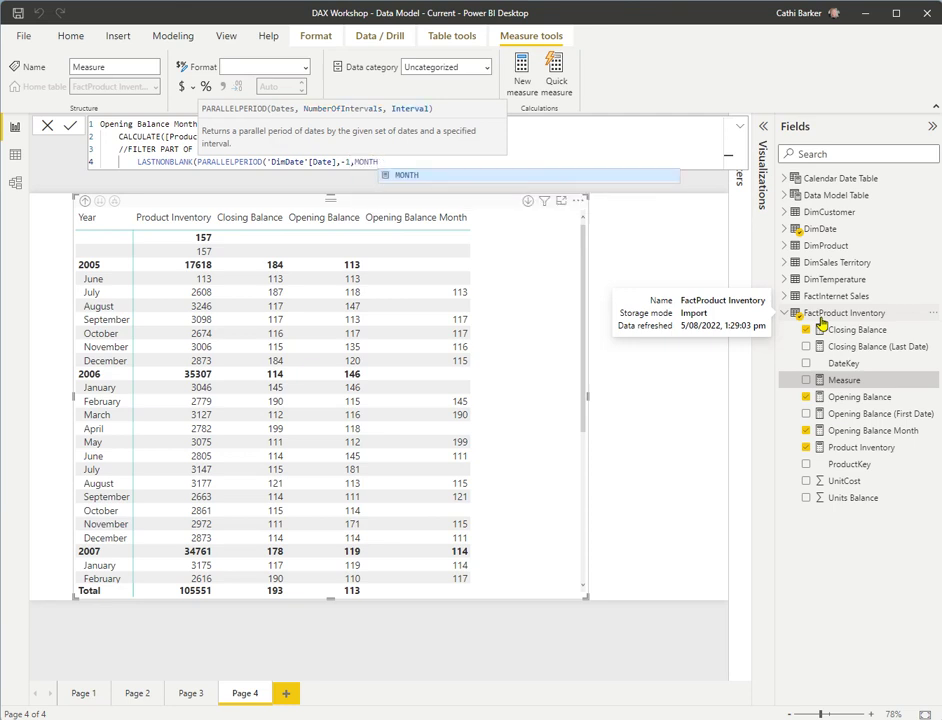
type(")")
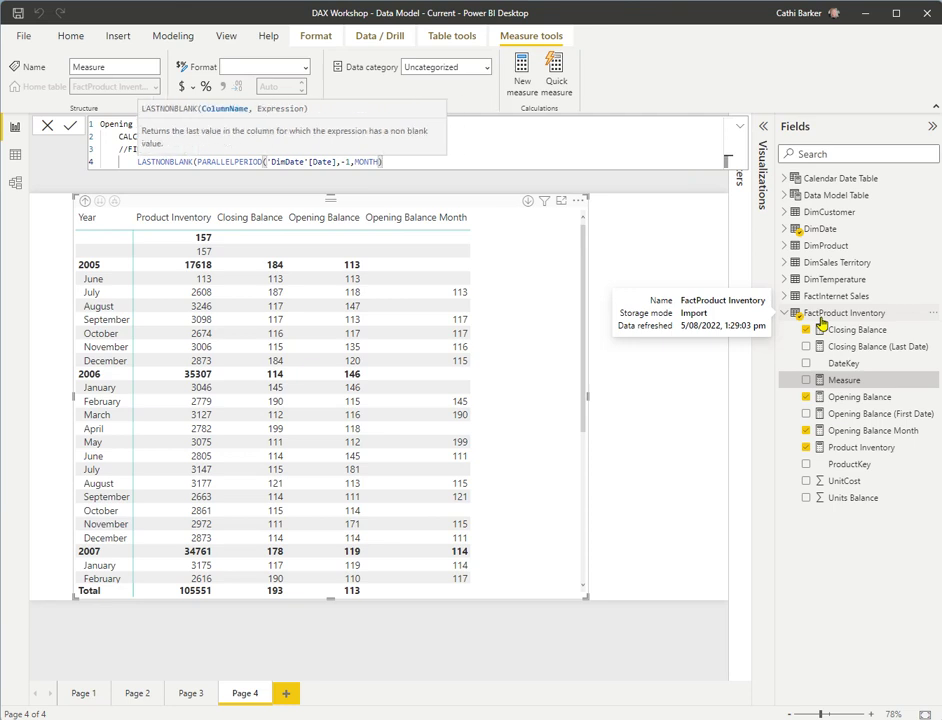
Finish the formula with [Product Inventory] as LASTNONBLANK's expression and show Opening Balance Month (Non Blank) in the matrix, widened to fit
type(",[Product Inventory]")
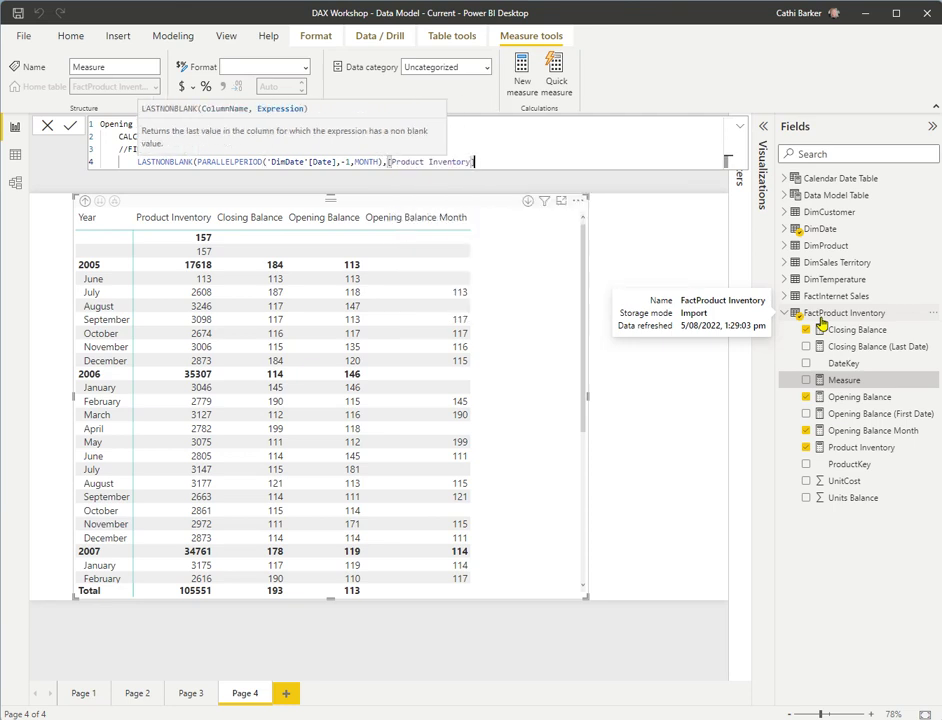
type(")")
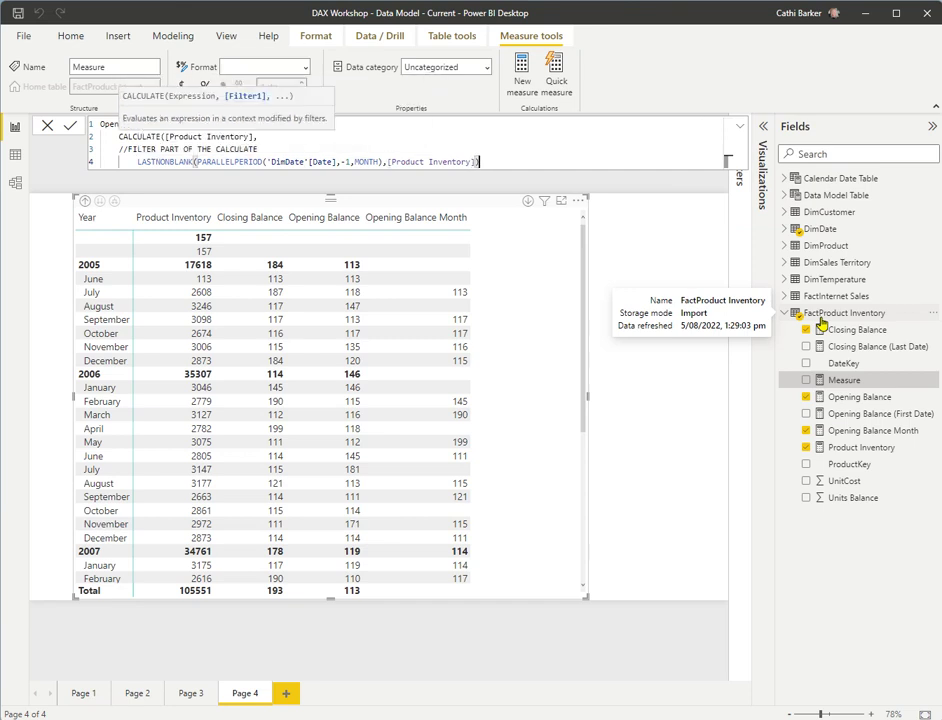
type(")")
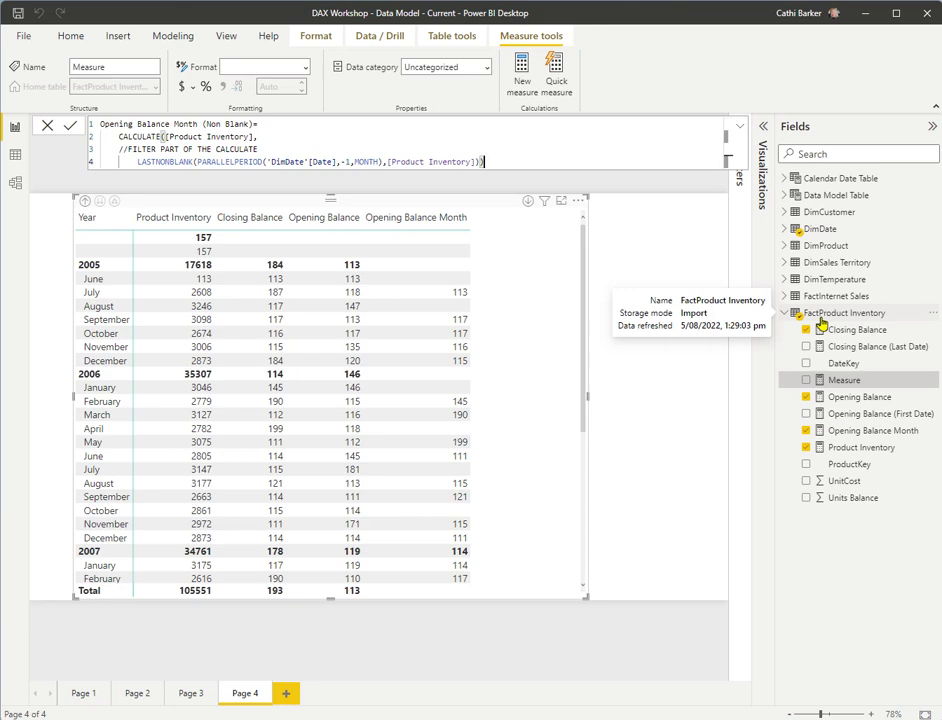
key("Return")
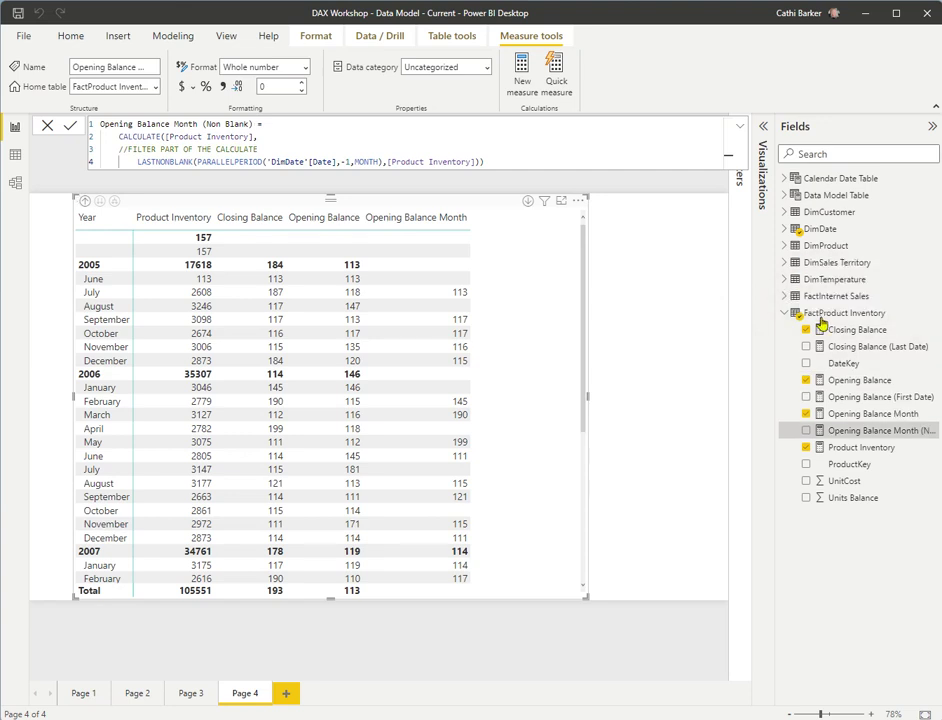
left_click_drag(886, 440, 718, 397)
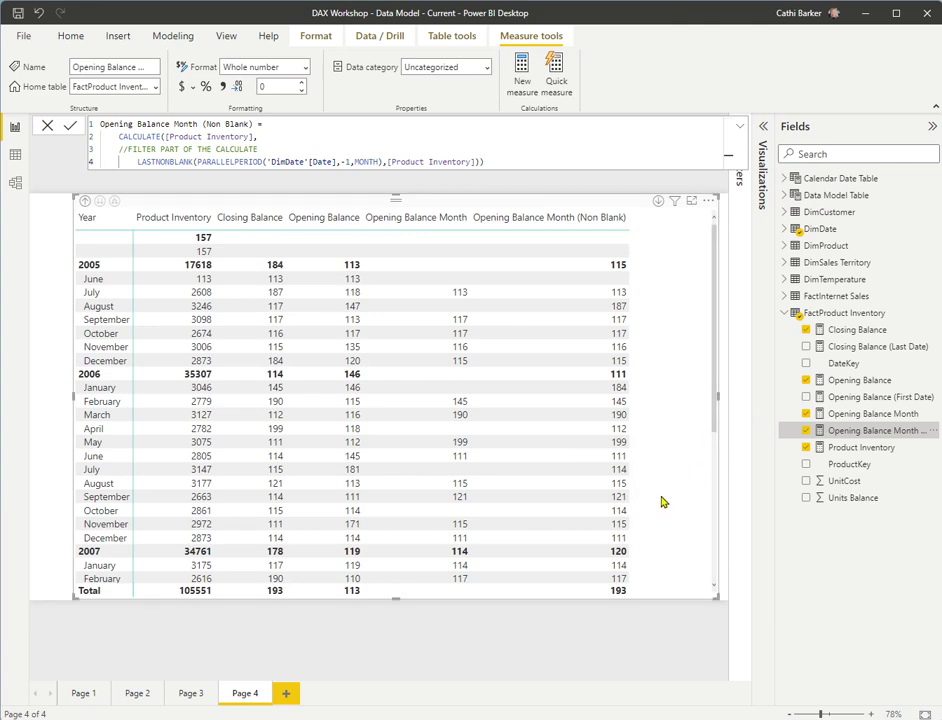